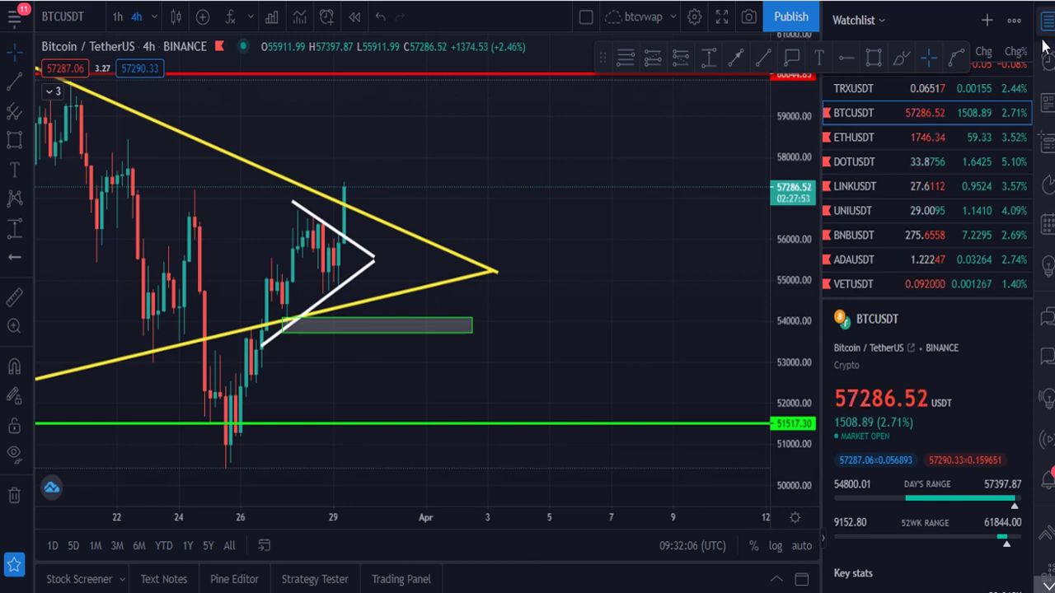
Step: Switch the BTCUSDT chart to the 1-hour timeframe and hide the watchlist to widen the chart
click(118, 17)
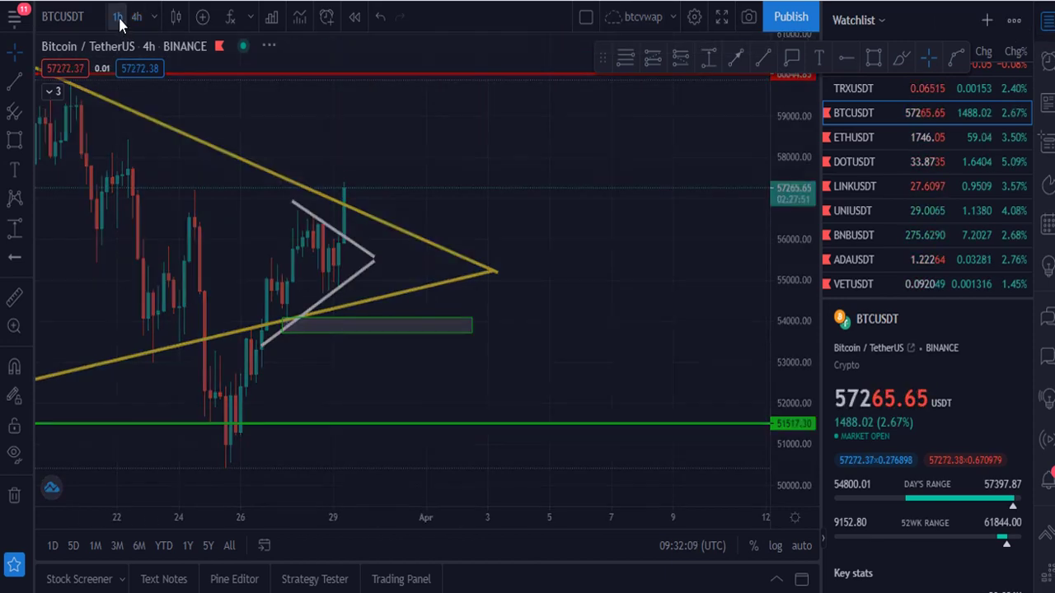
click(1049, 25)
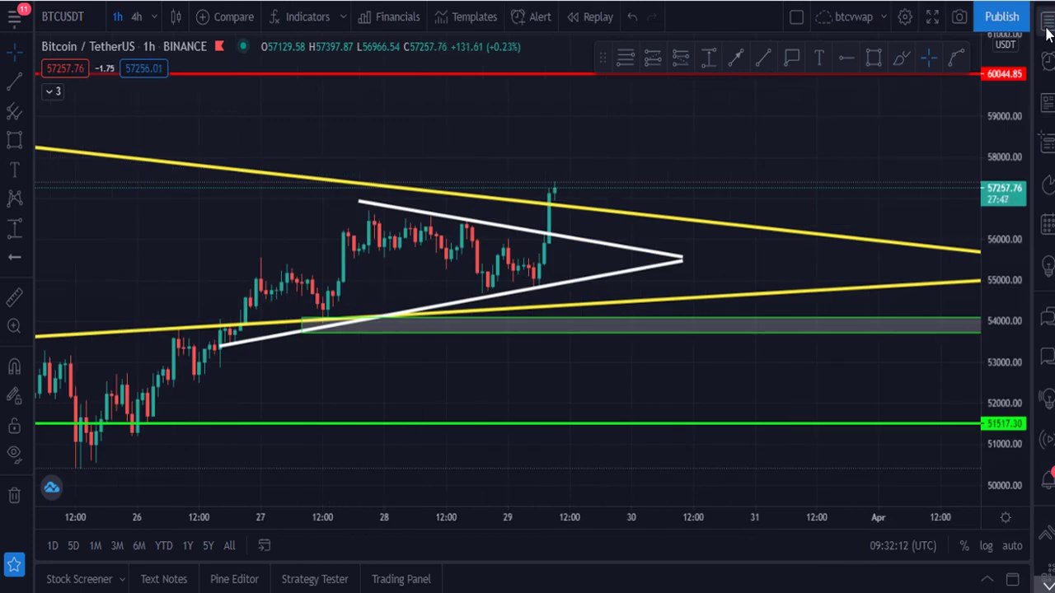
drag(1000, 162, 1000, 198)
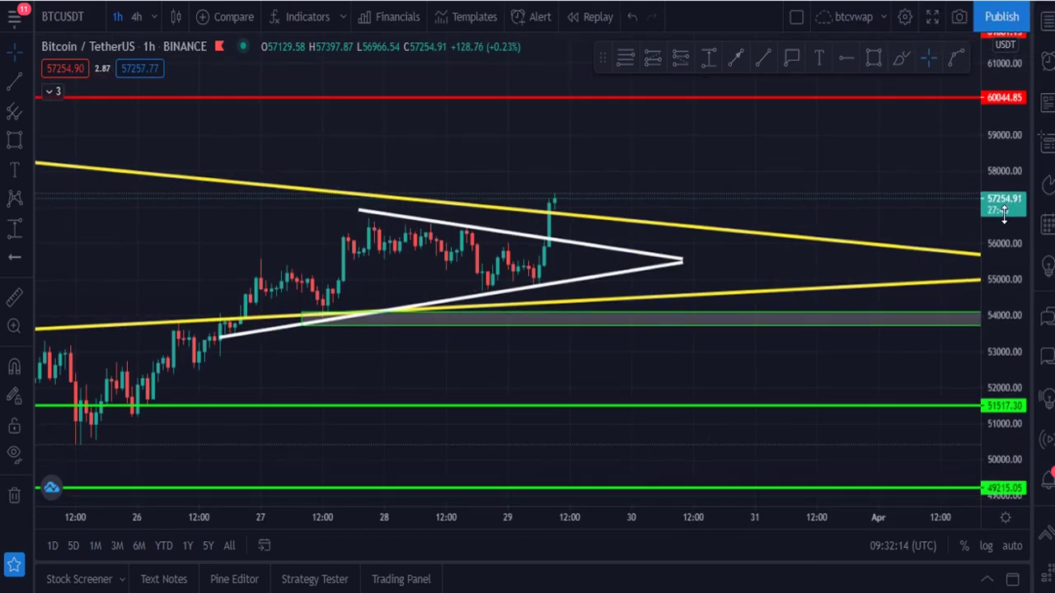
Step: Examine the price breakout from the white and yellow triangle patterns against the horizontal support and resistance levels
scroll(875, 258, down, 4)
scroll(875, 258, down, 1)
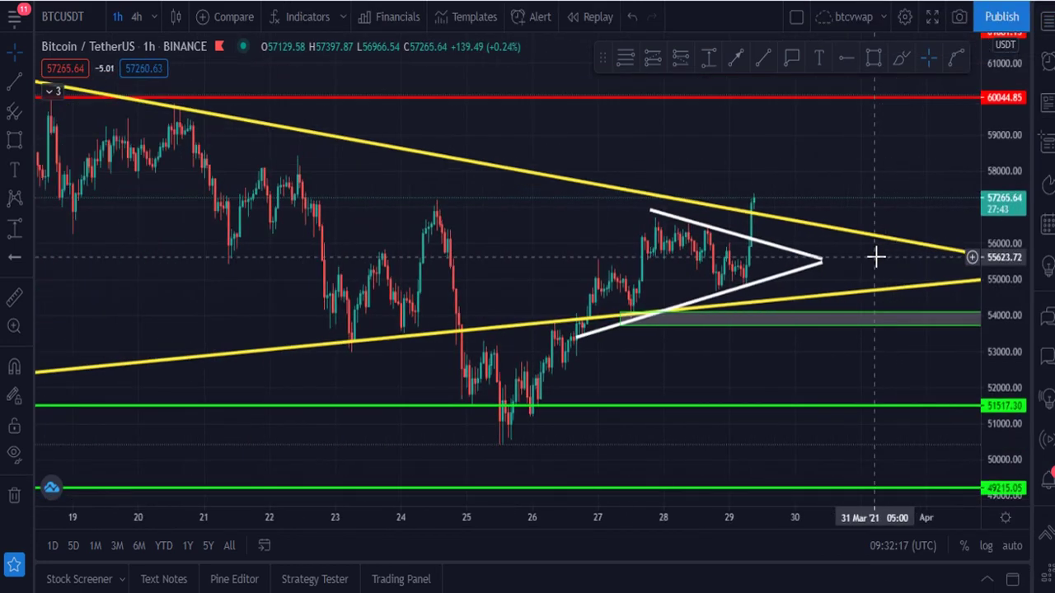
scroll(875, 258, up, 1)
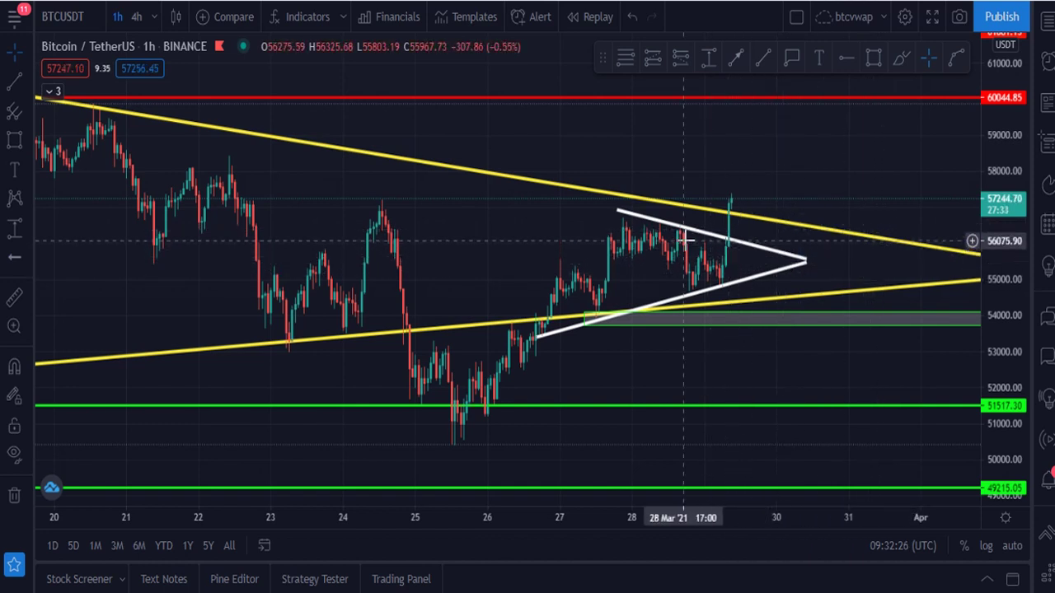
scroll(688, 251, down, 3)
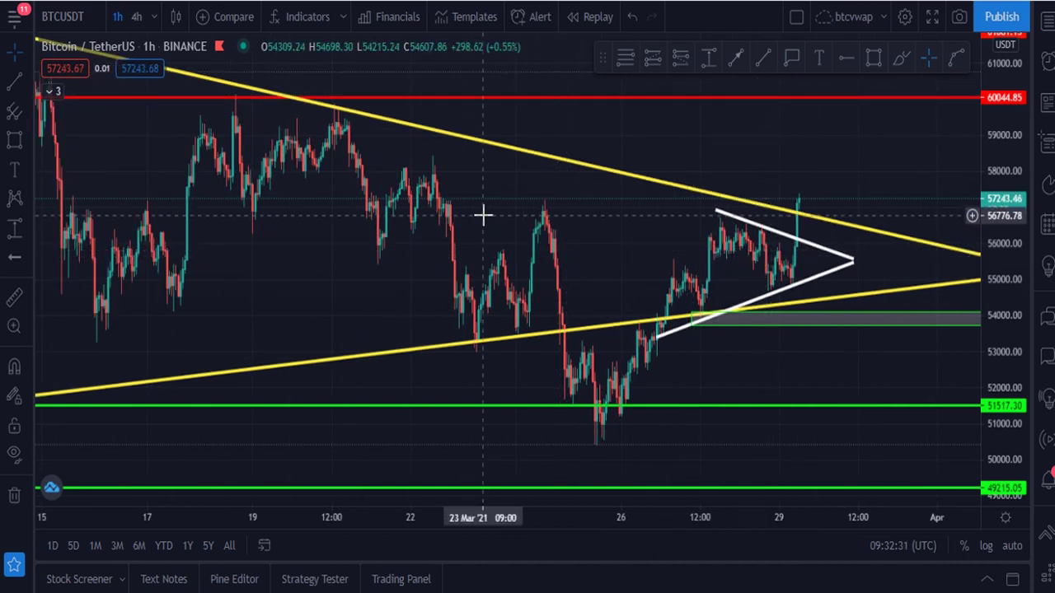
drag(1006, 162, 1006, 198)
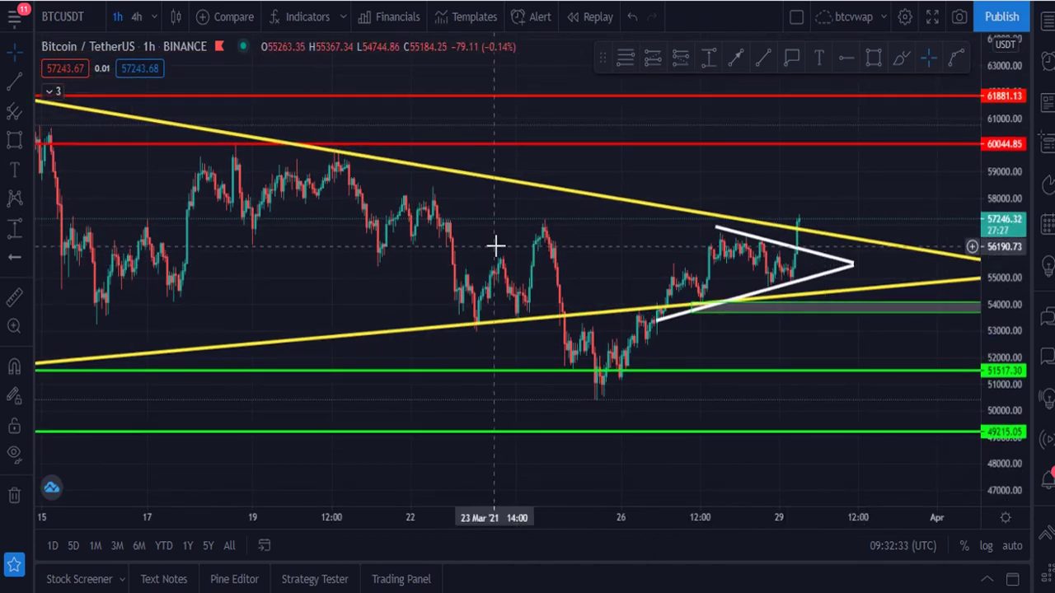
scroll(504, 255, down, 3)
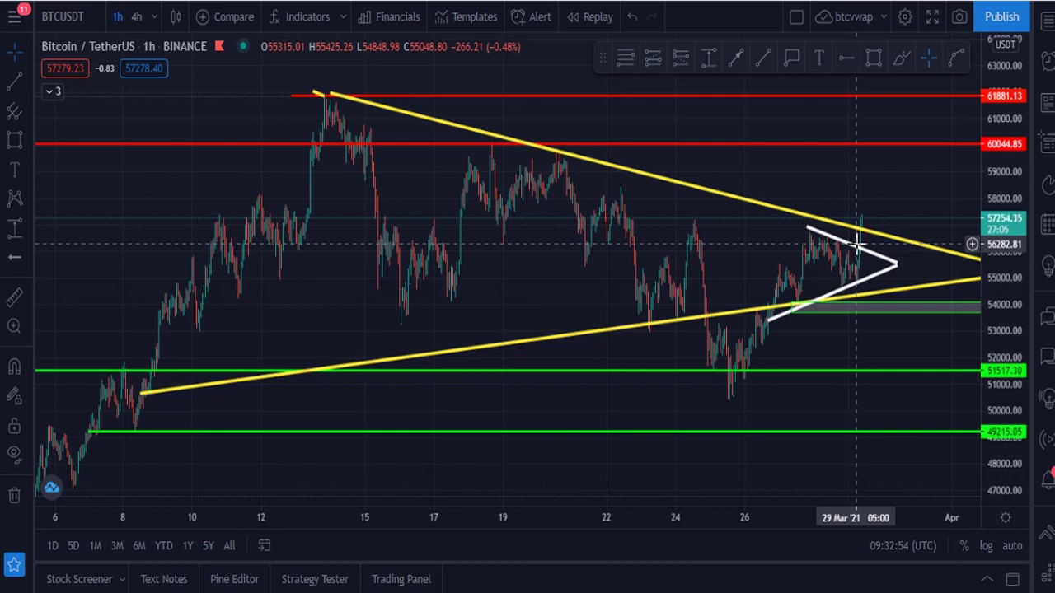
scroll(876, 297, up, 5)
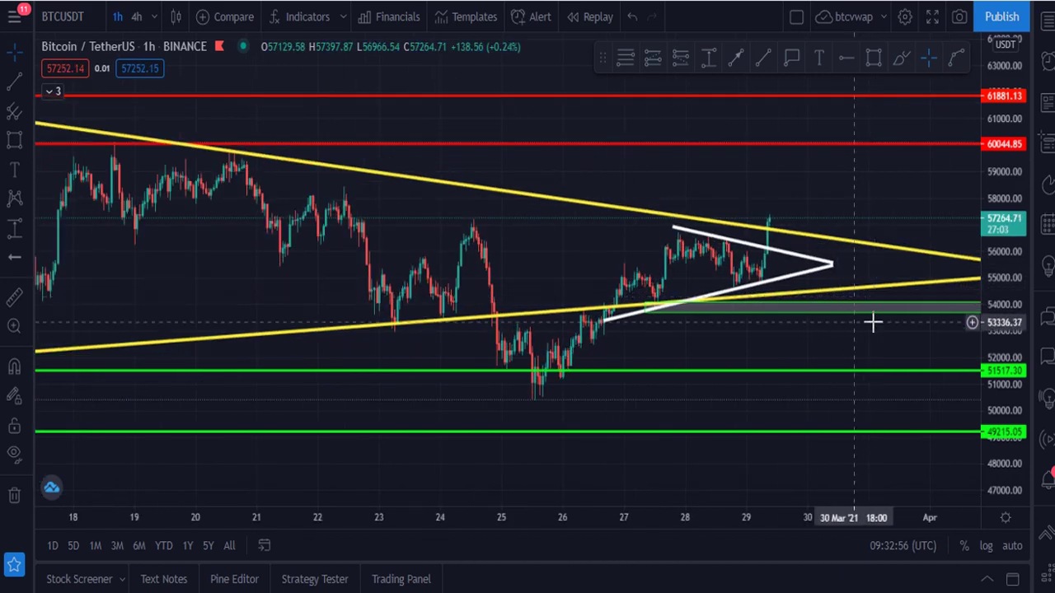
drag(1022, 375, 999, 280)
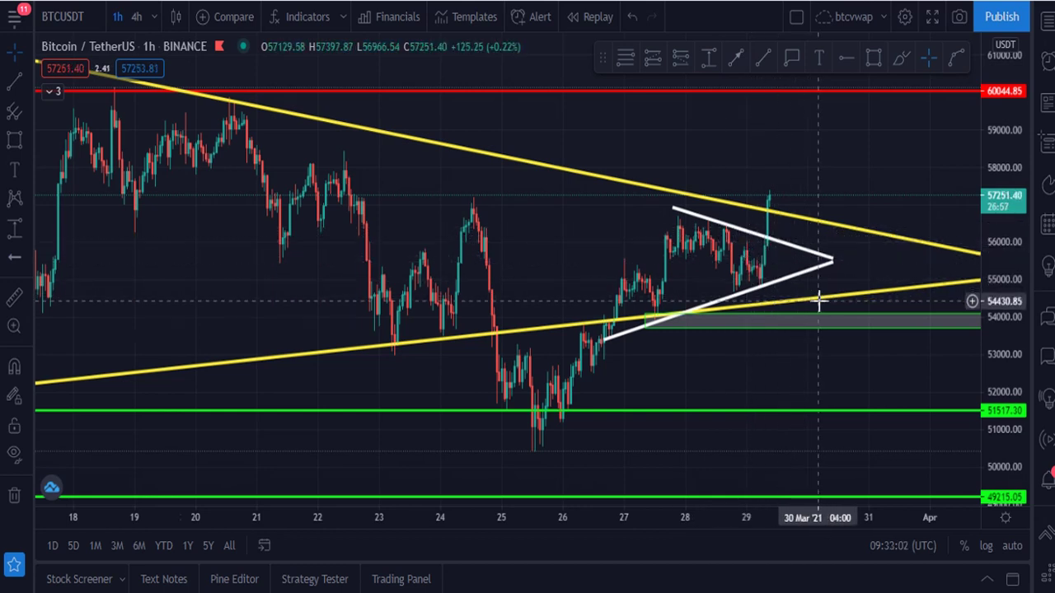
Step: Draw a vertical trend line spanning the white triangle's height near 27 Mar, from about 56,847 down to about 53,952
scroll(813, 303, up, 1)
scroll(807, 316, up, 1)
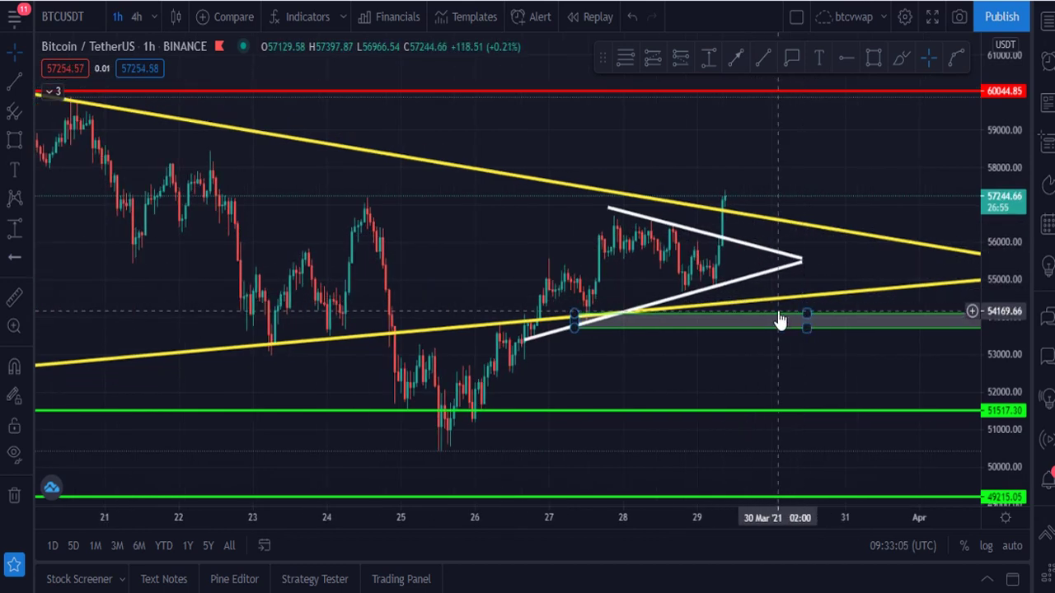
click(764, 59)
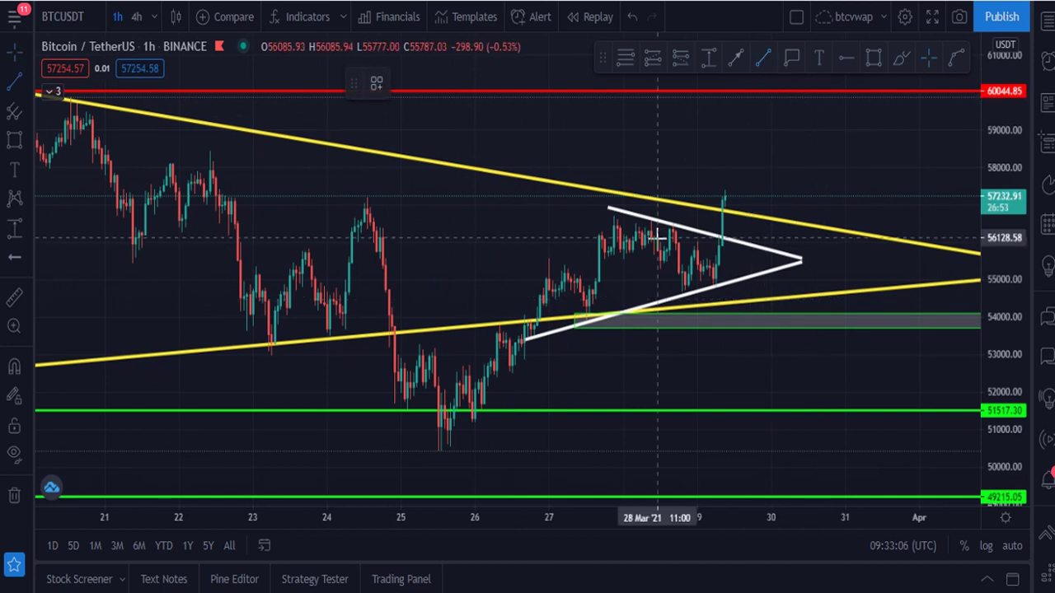
click(620, 262)
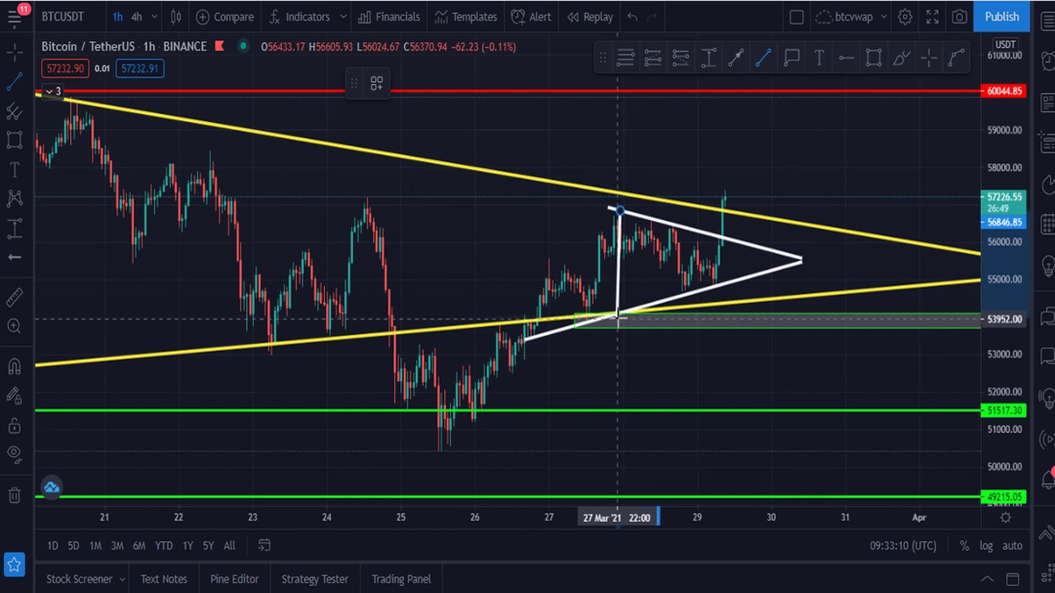
click(616, 318)
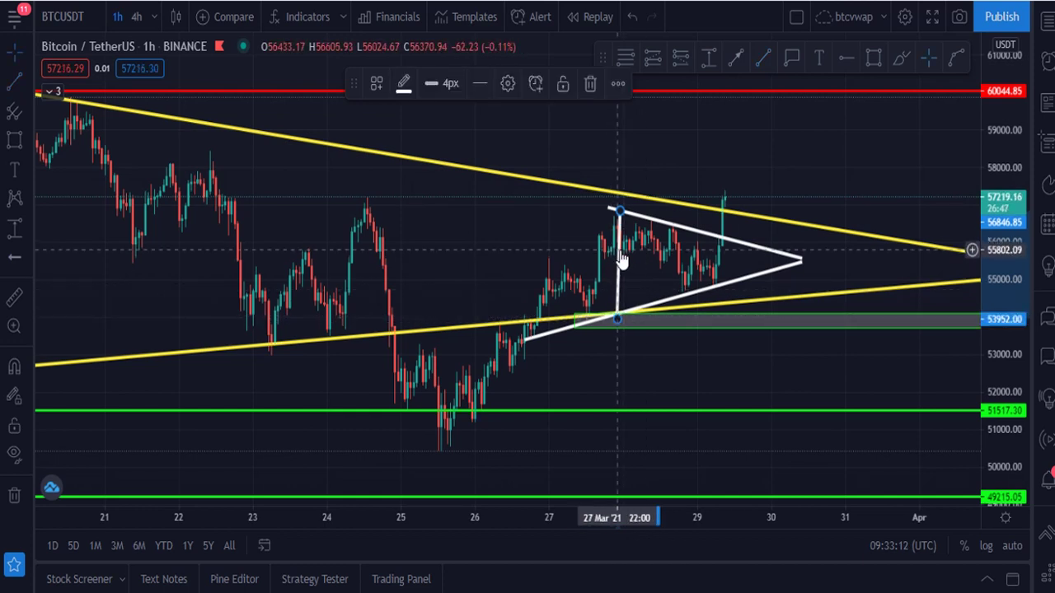
Step: Move the white triangle's height line to its 29 Mar breakout point and label the upper end with a 59023.42 callout
drag(623, 258, 731, 170)
click(791, 63)
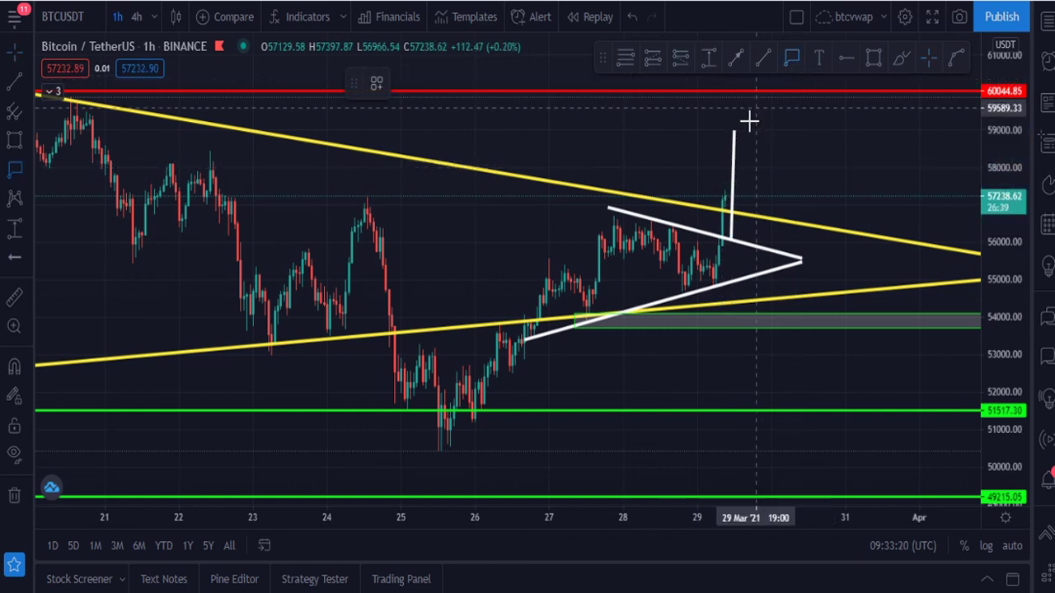
click(734, 131)
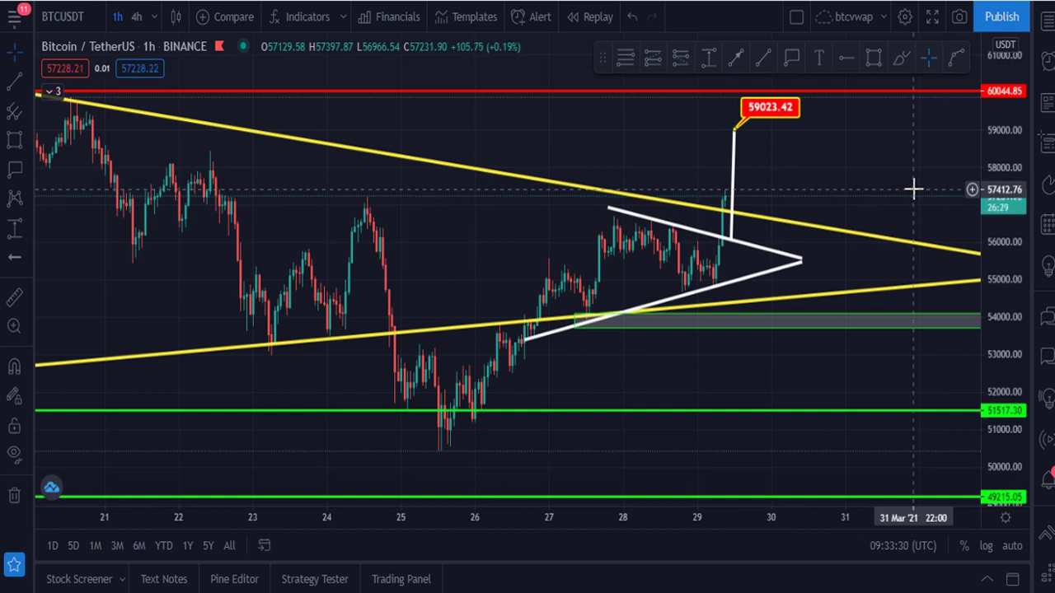
Step: Draw a vertical trend line spanning the yellow triangle's height at 18 Mar, from about 60,431 down to about 52,521
drag(1007, 179, 1007, 228)
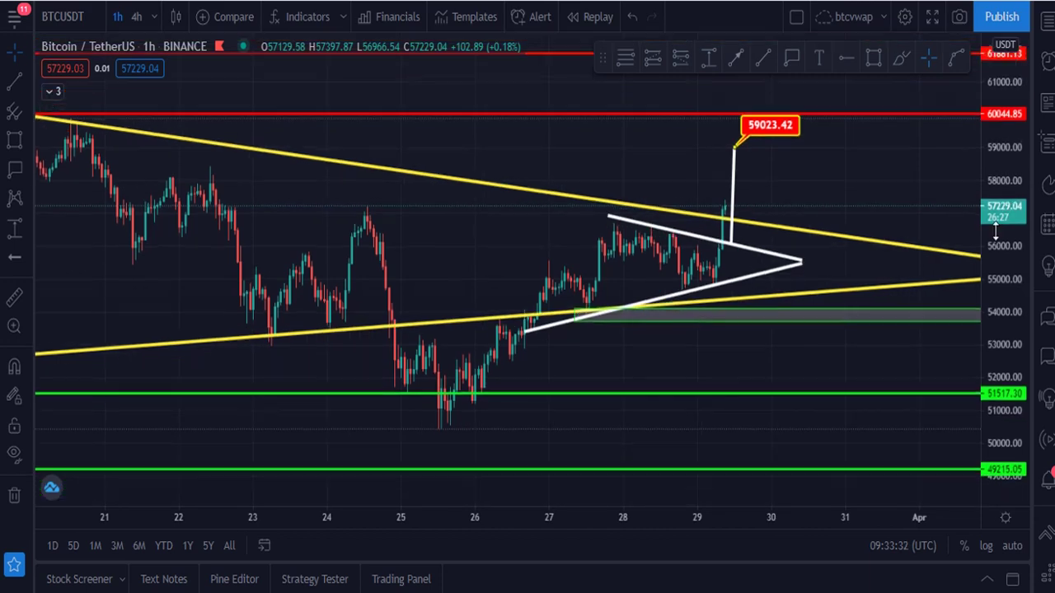
scroll(956, 293, down, 2)
scroll(947, 288, down, 3)
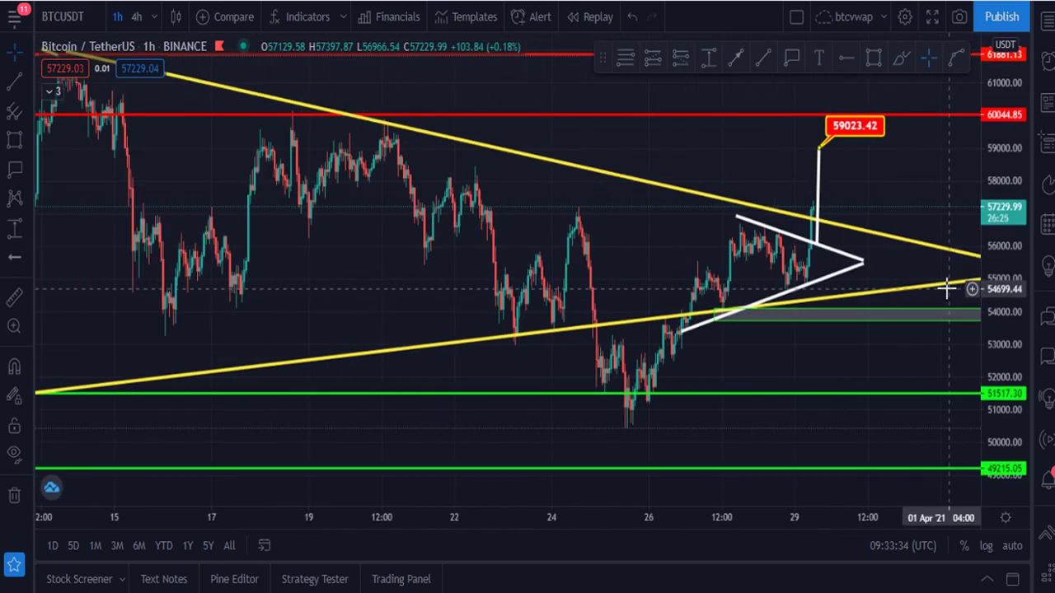
drag(1013, 173, 1014, 210)
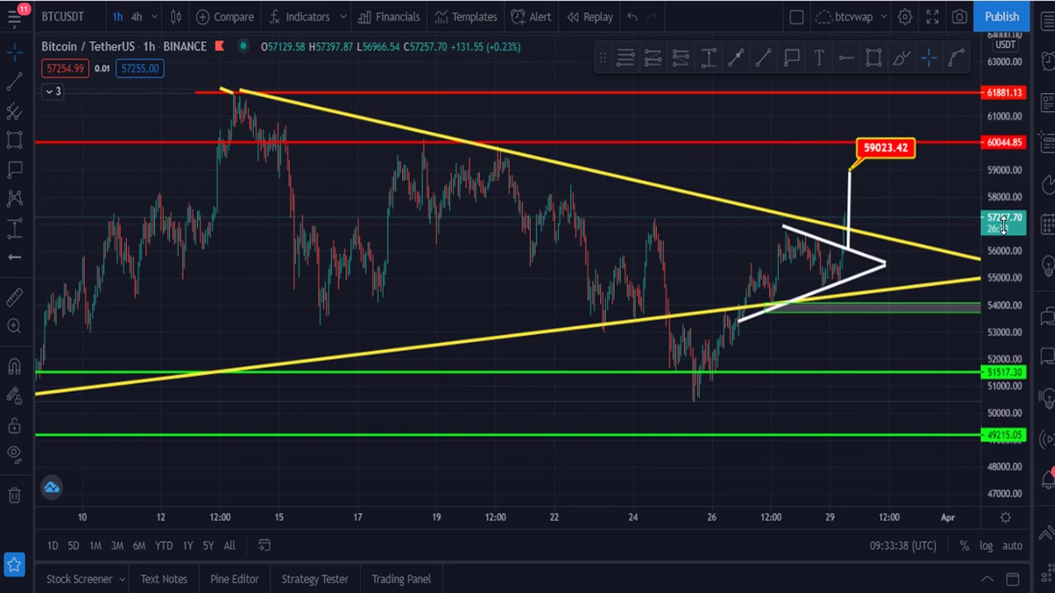
click(763, 57)
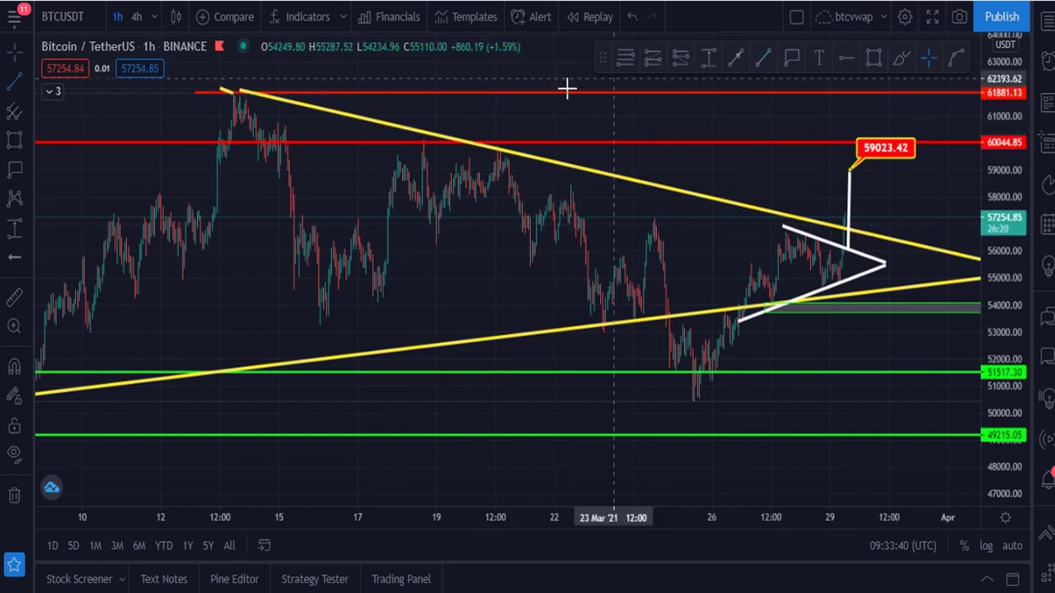
click(425, 131)
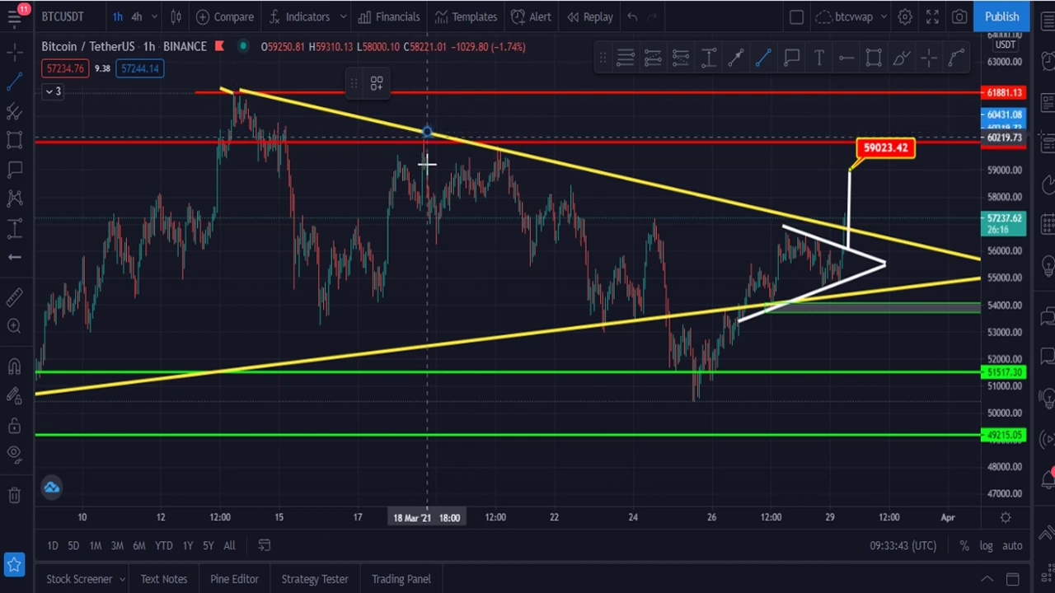
click(425, 346)
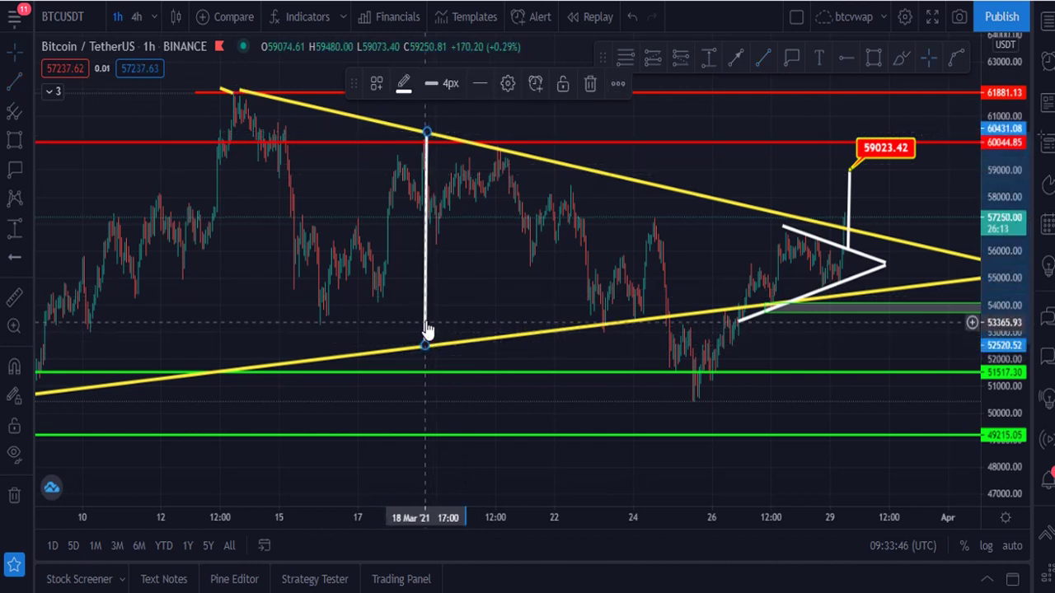
Step: Move the yellow triangle's height line to its 29 Mar breakout point and label the upper end with a 64715.00 callout
drag(426, 332, 839, 205)
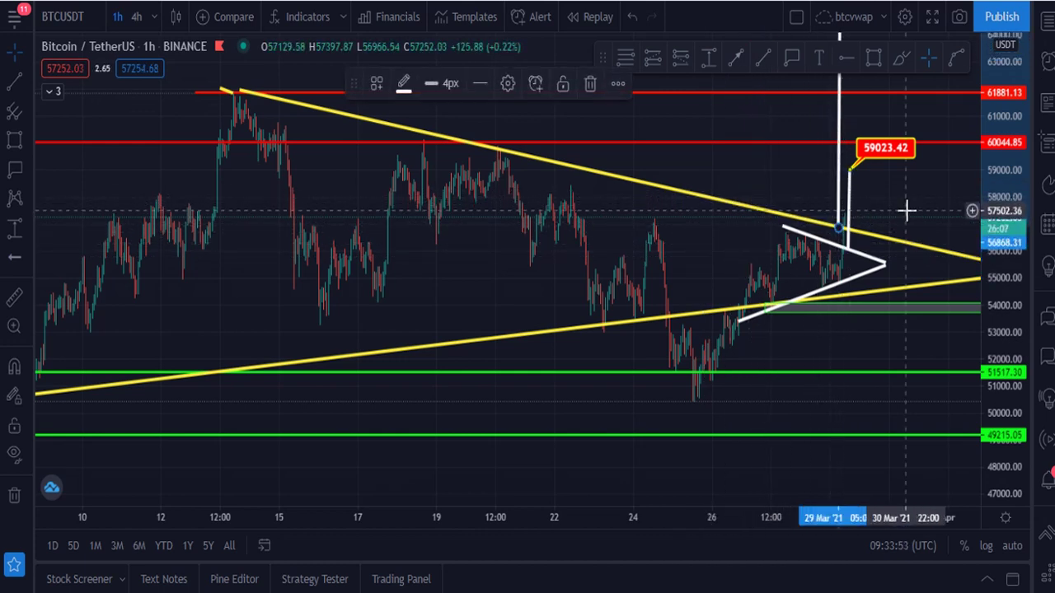
click(980, 212)
drag(997, 177, 997, 196)
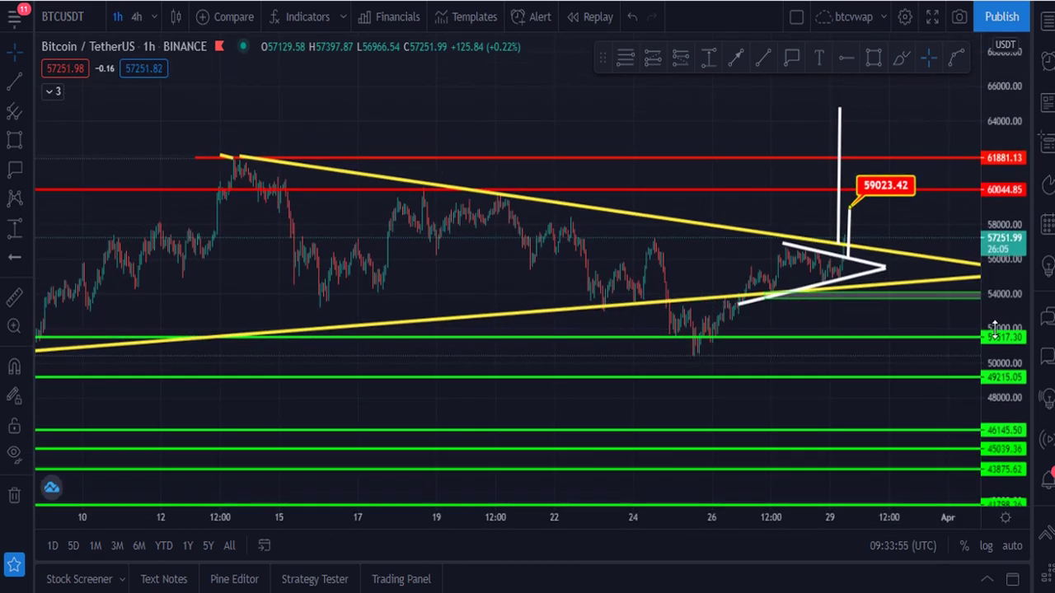
click(792, 61)
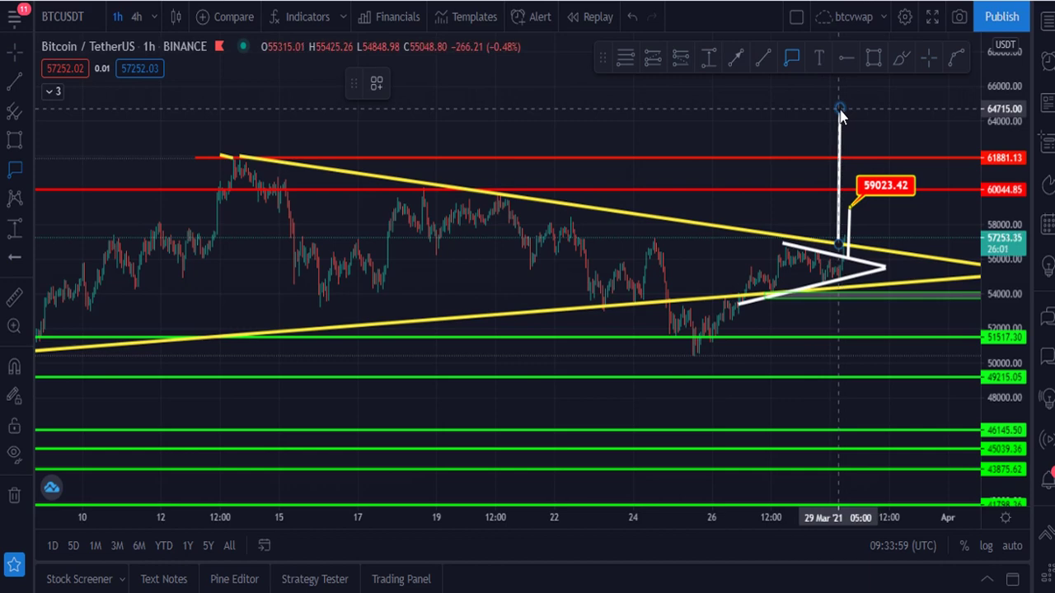
click(839, 108)
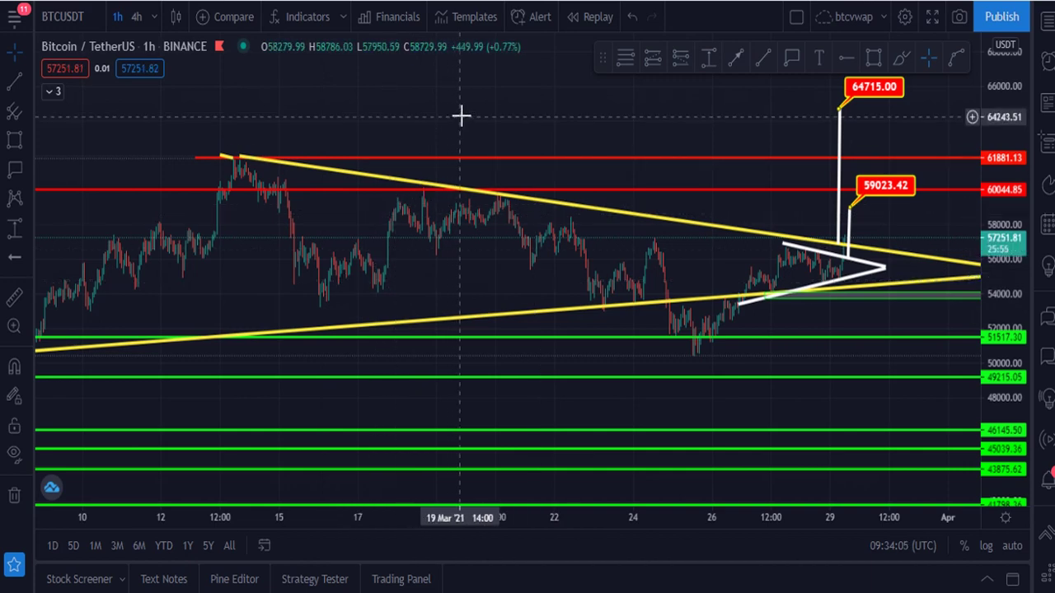
Step: Expand the chart's indicator list and show the EMA Ribbon for review before hiding it again
drag(461, 113, 426, 113)
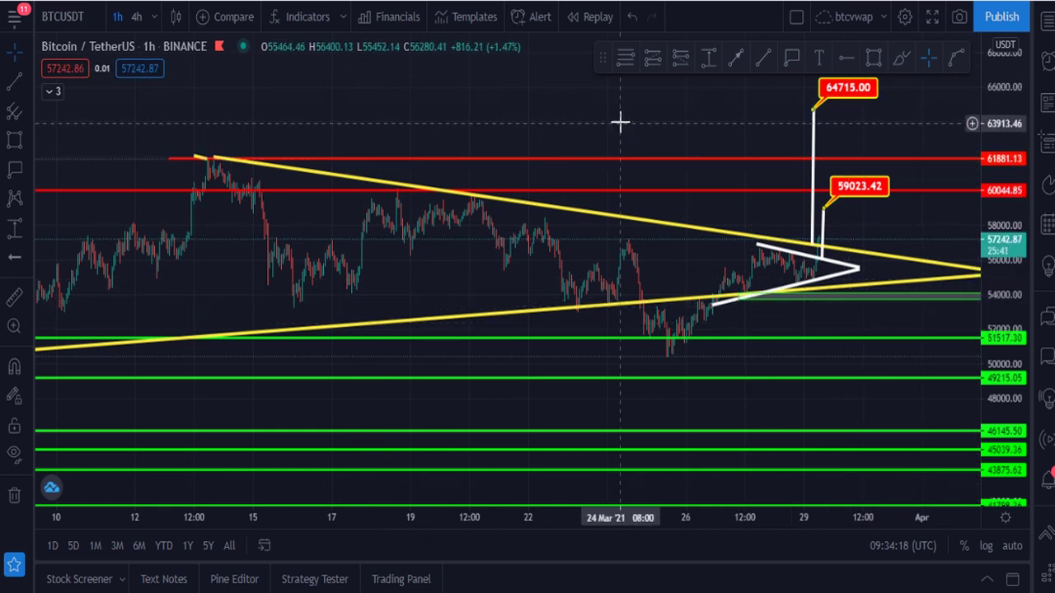
drag(619, 120, 577, 131)
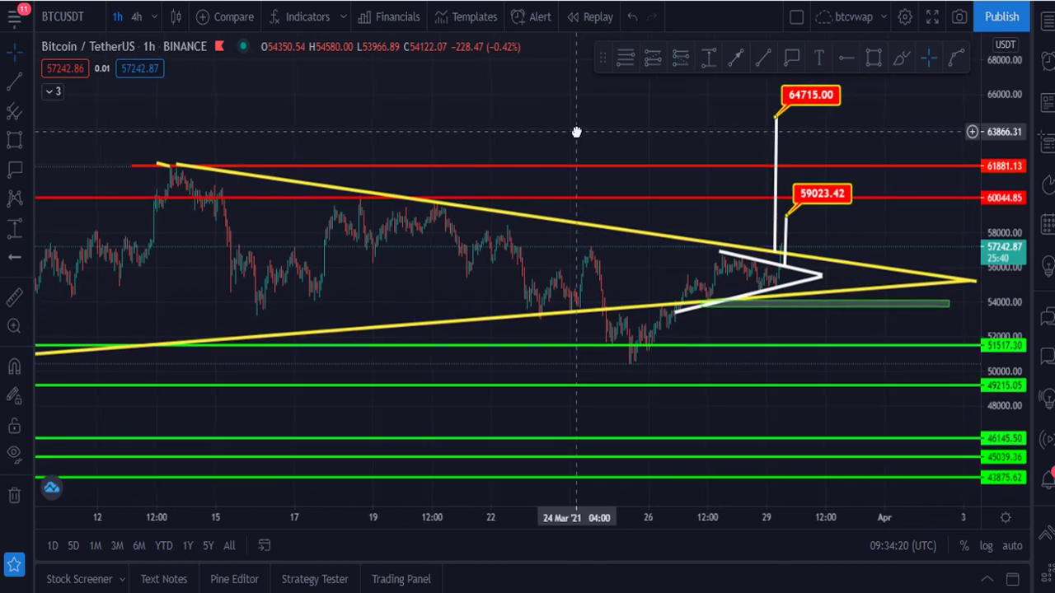
click(52, 92)
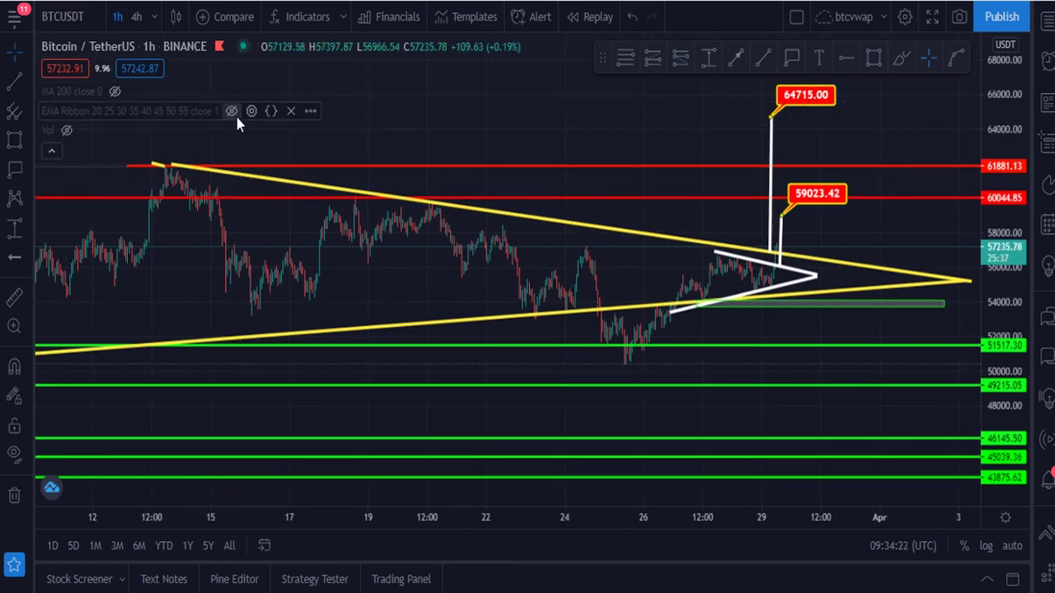
click(231, 111)
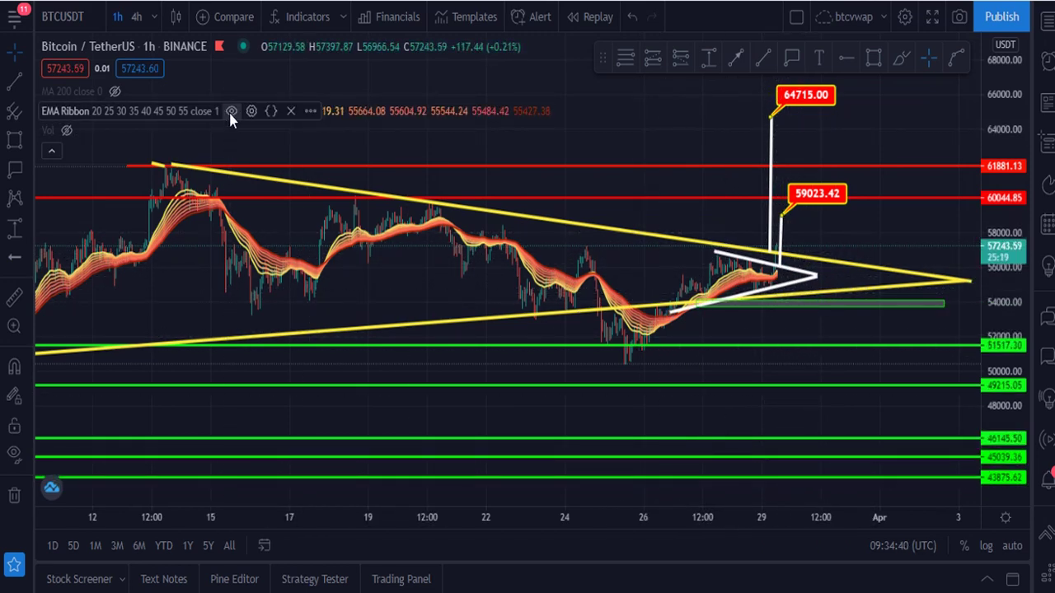
click(231, 112)
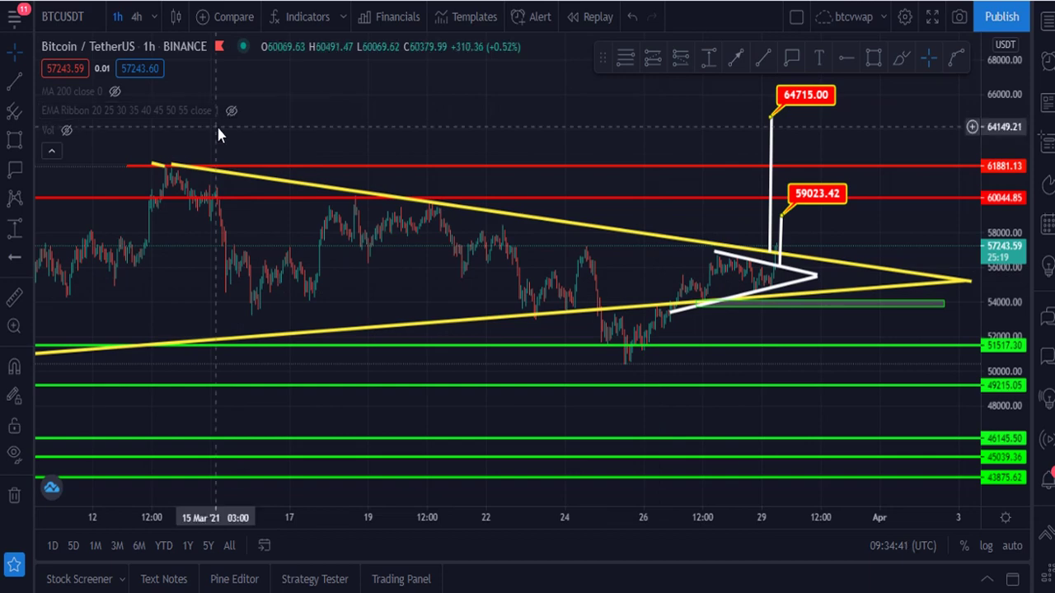
Step: Show the Volume and MA 200 indicators on the chart and inspect them around the 29 Mar breakout
click(67, 130)
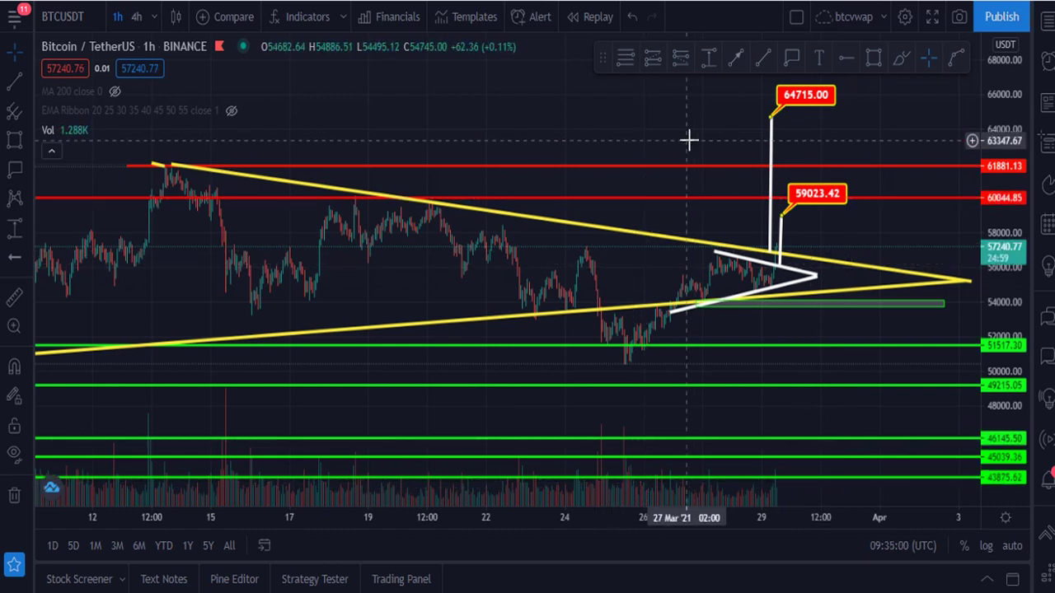
click(116, 91)
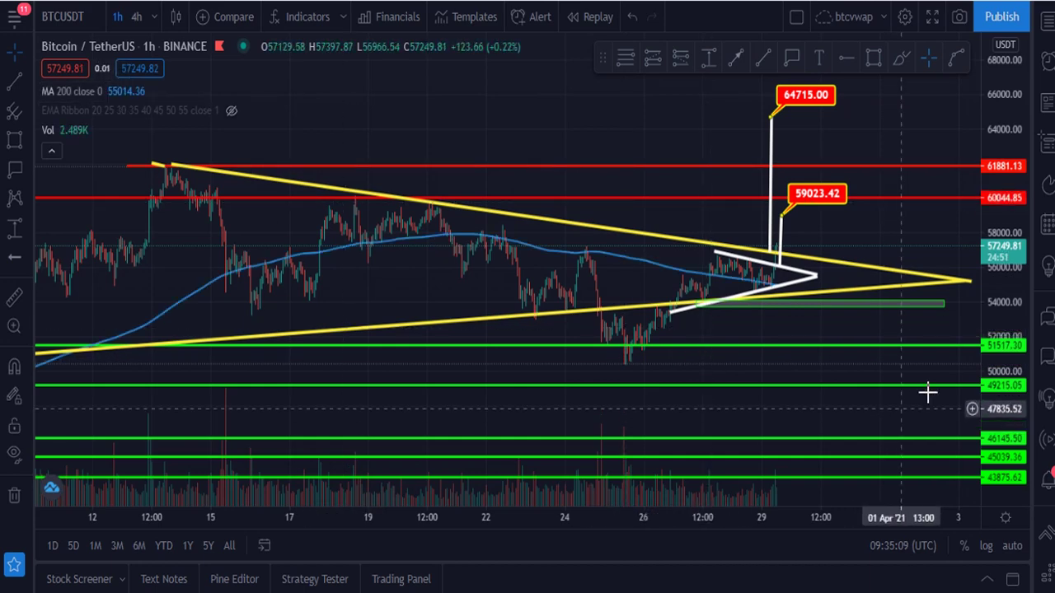
drag(1019, 425, 1015, 363)
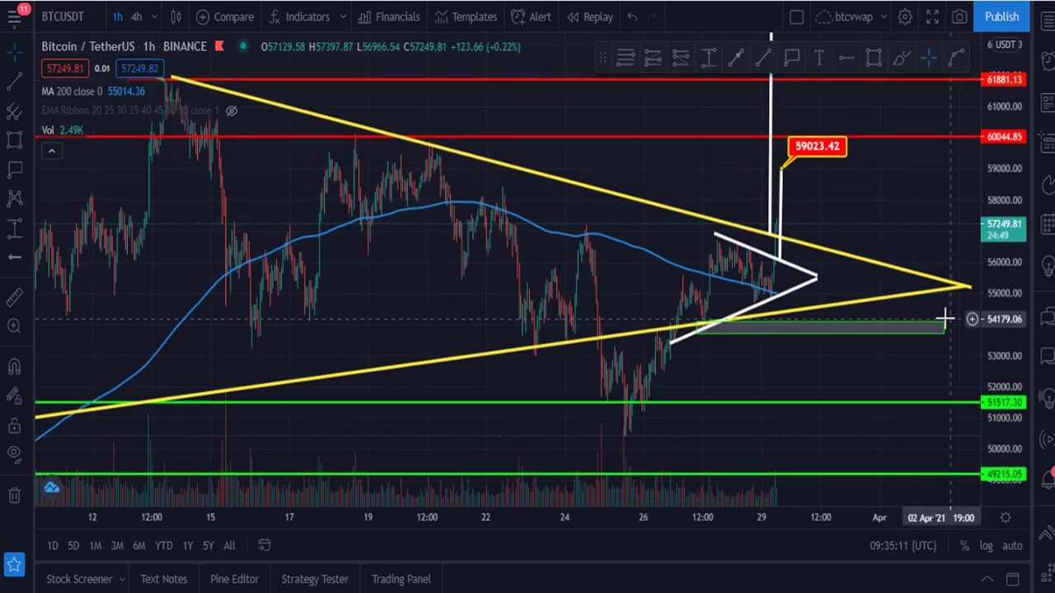
scroll(931, 325, up, 3)
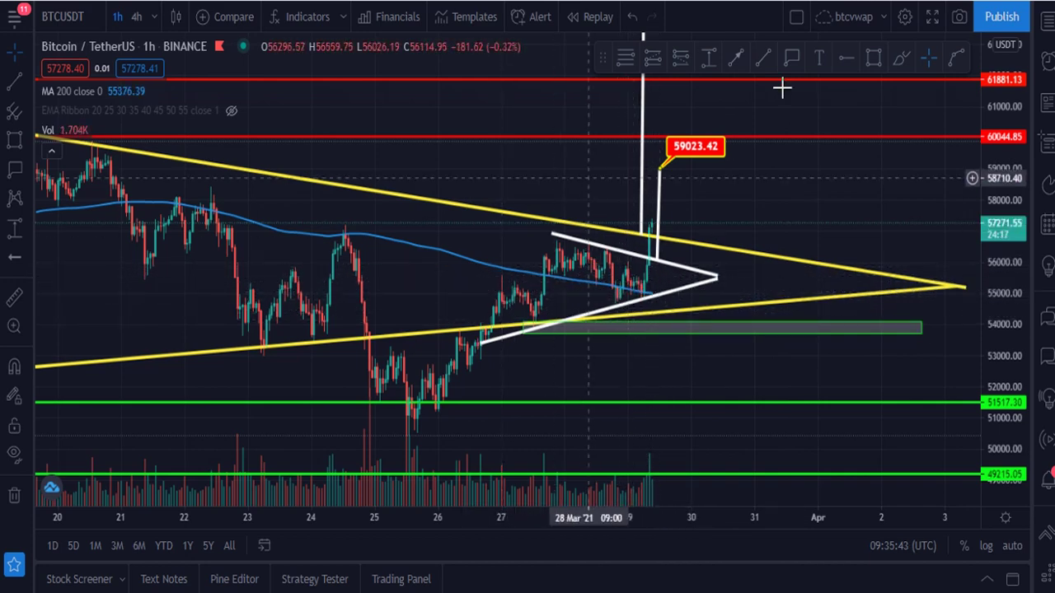
Step: Hide the MA 200 moving average and collapse the chart's indicator list
click(900, 58)
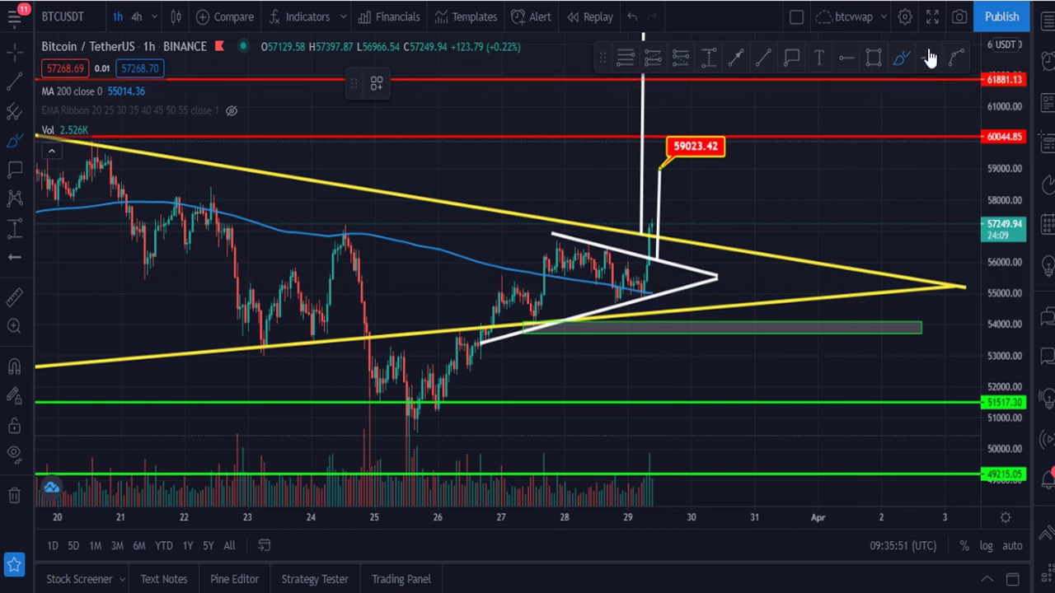
mouse_move(191, 117)
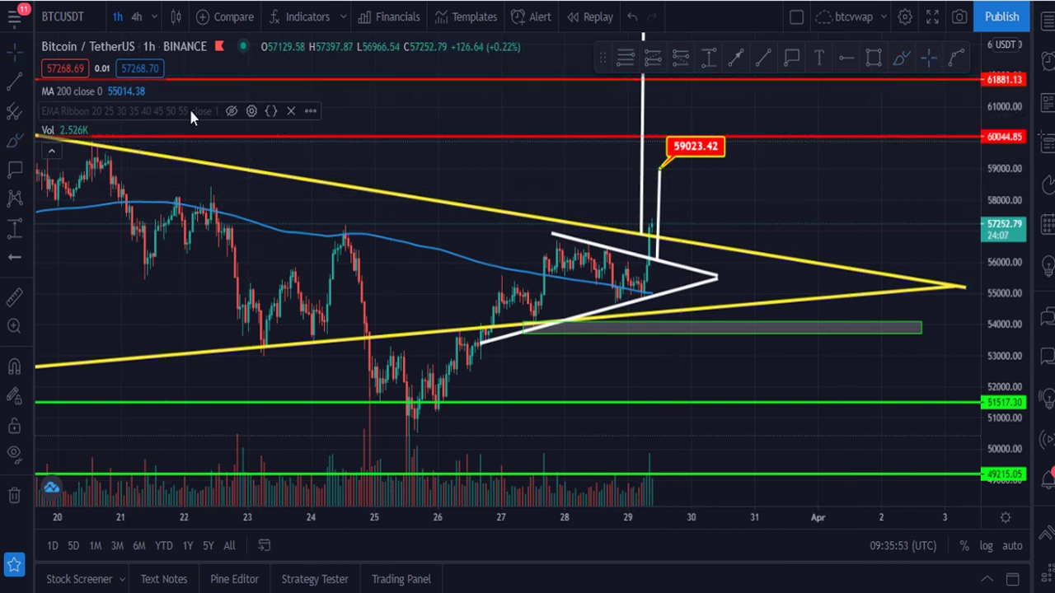
mouse_move(155, 91)
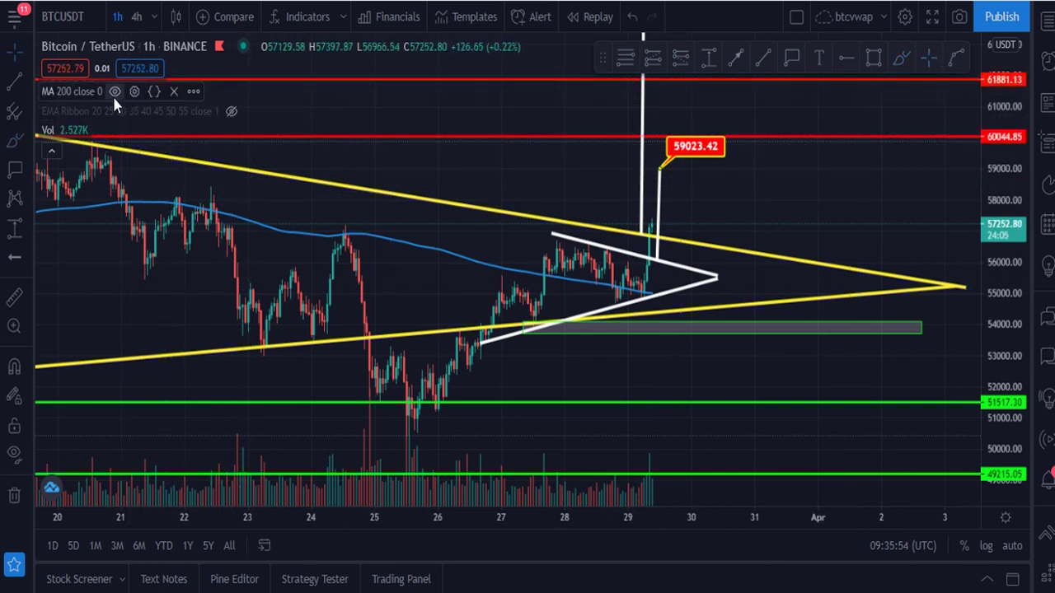
click(115, 92)
click(51, 151)
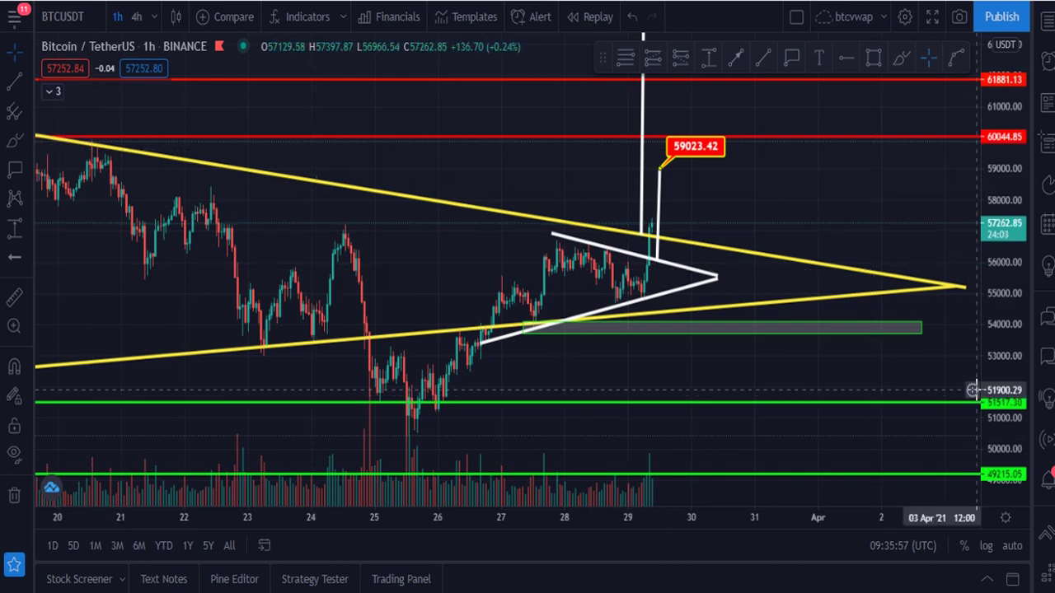
drag(973, 390, 944, 356)
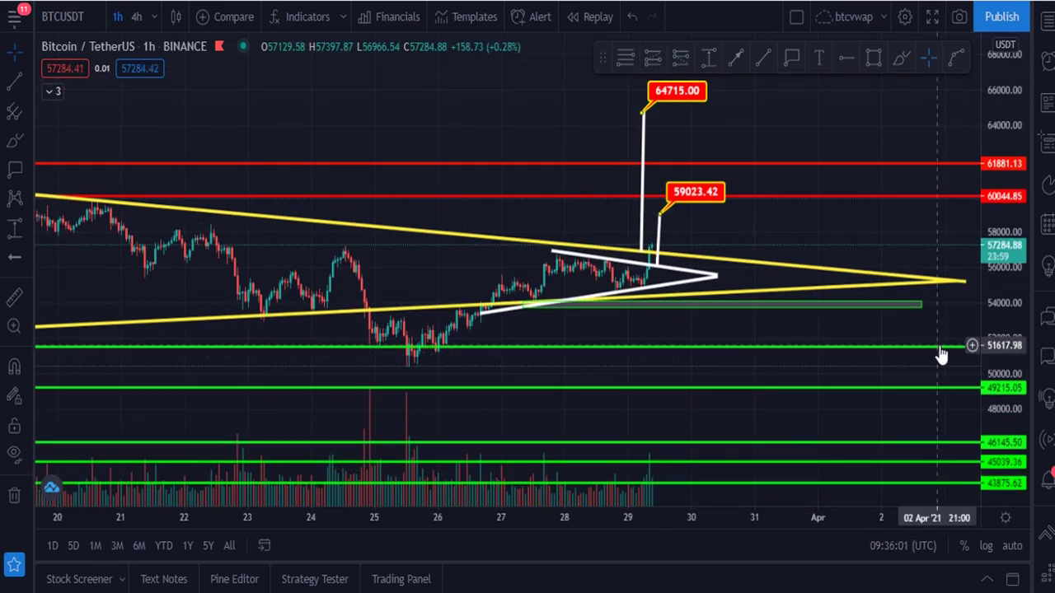
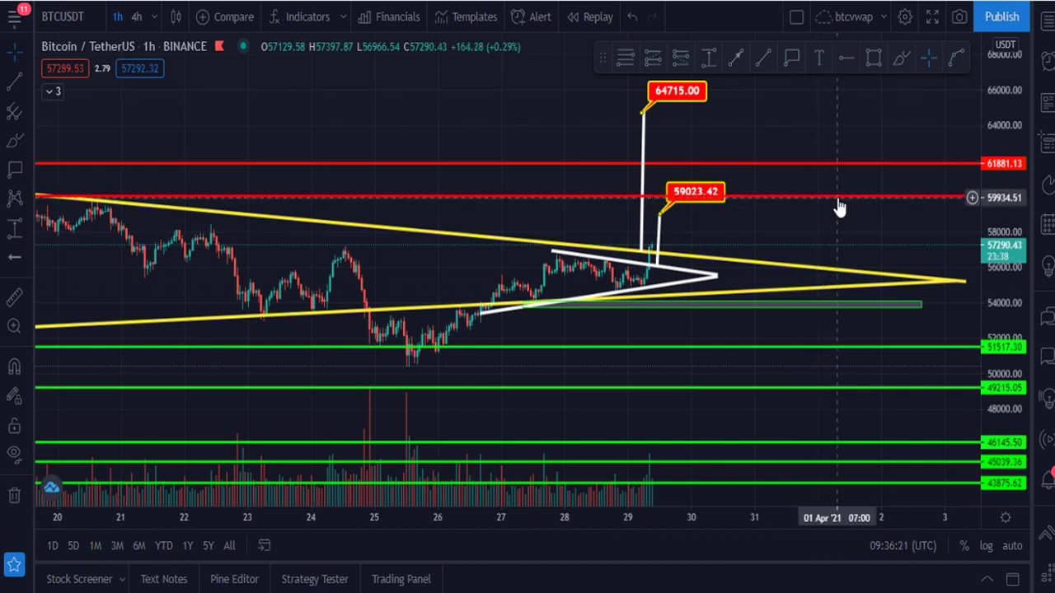
drag(829, 206, 827, 203)
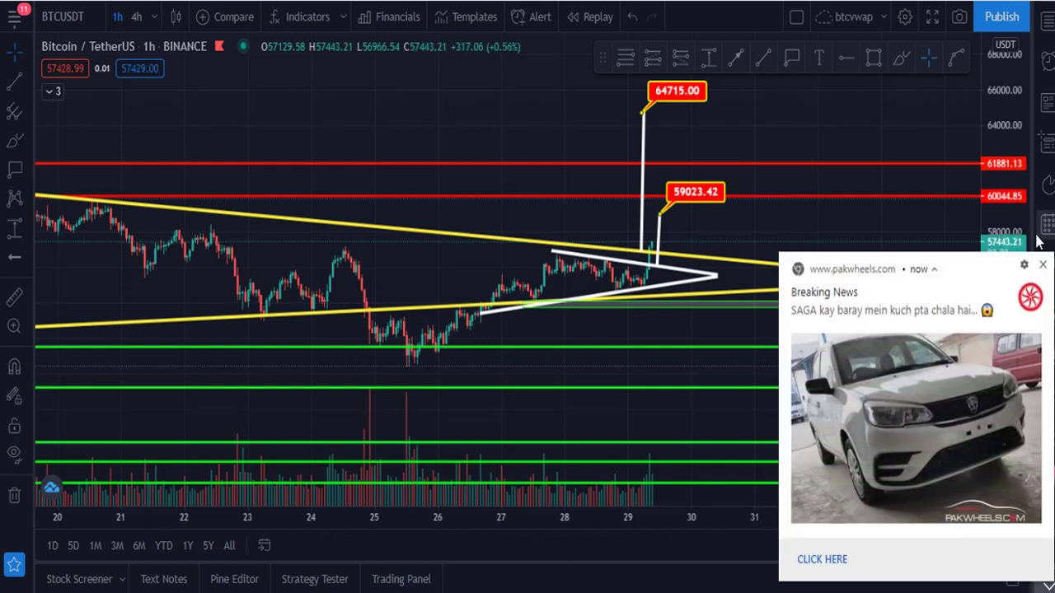
Step: Dismiss the website notification and load ETHUSDT from the watchlist, closing the watchlist again
click(1043, 264)
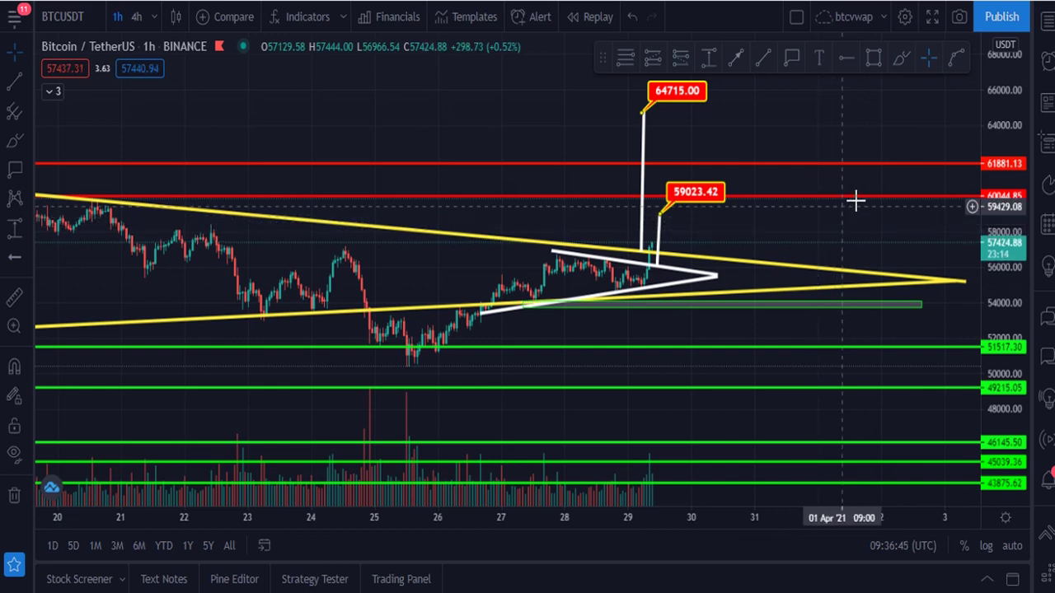
click(1048, 23)
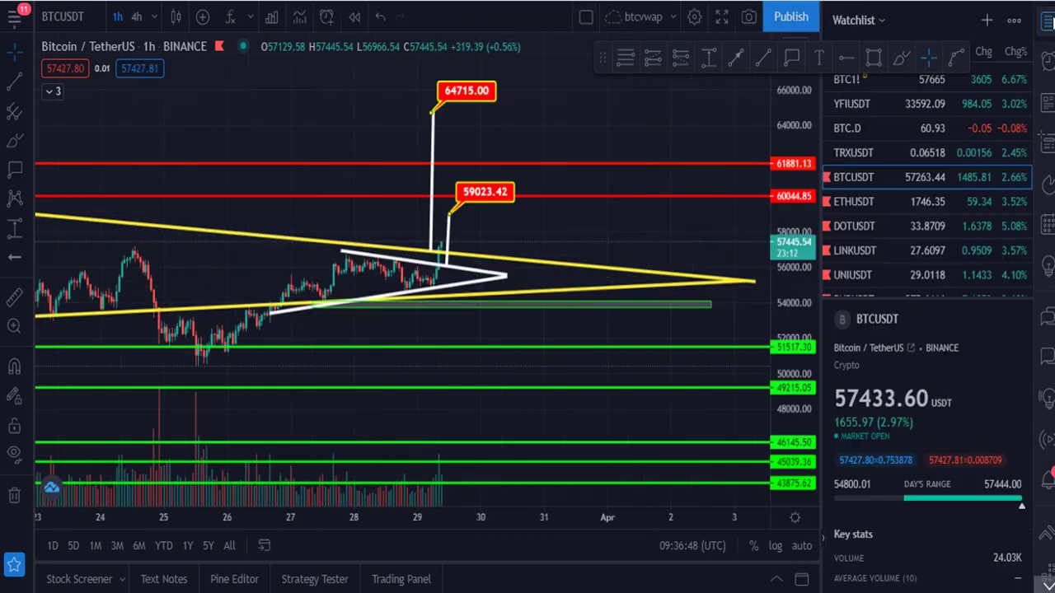
click(890, 196)
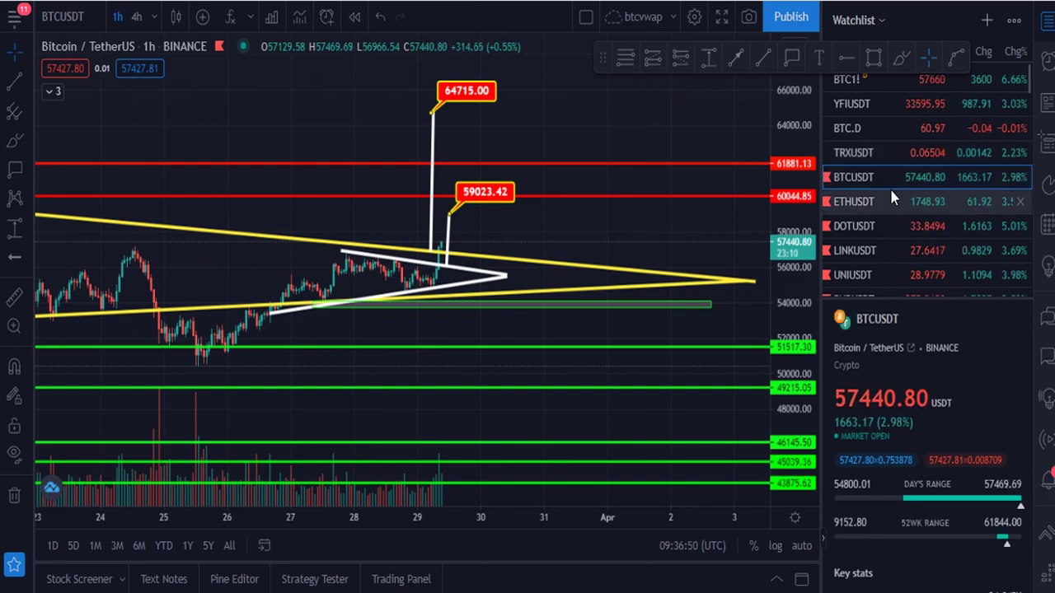
click(1048, 23)
Step: Recolour the red horizontal line at 1647.29 on the ETHUSDT chart to bright green
drag(1014, 183, 994, 279)
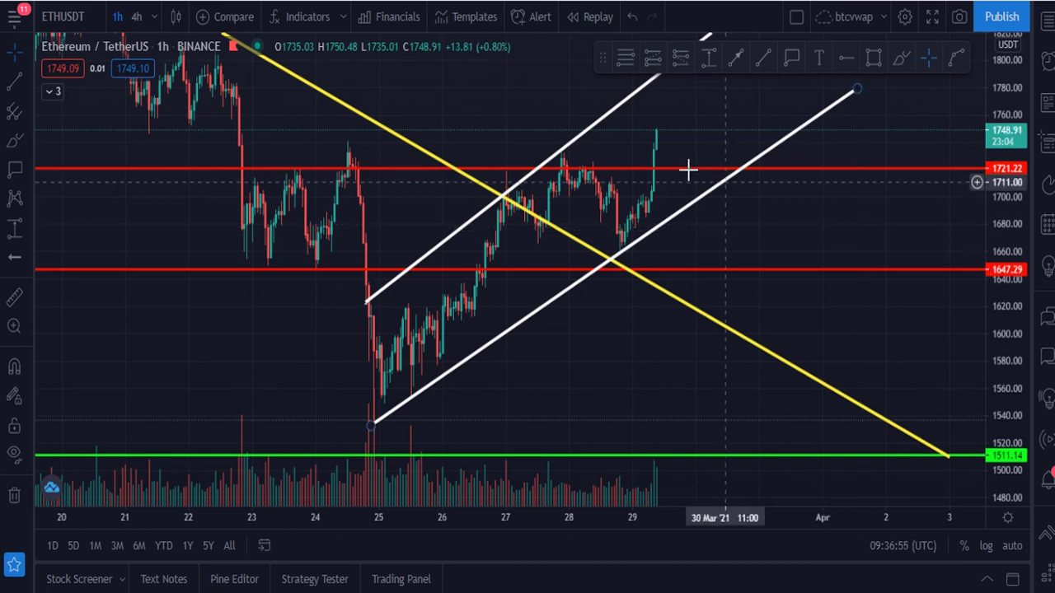
drag(825, 219, 789, 237)
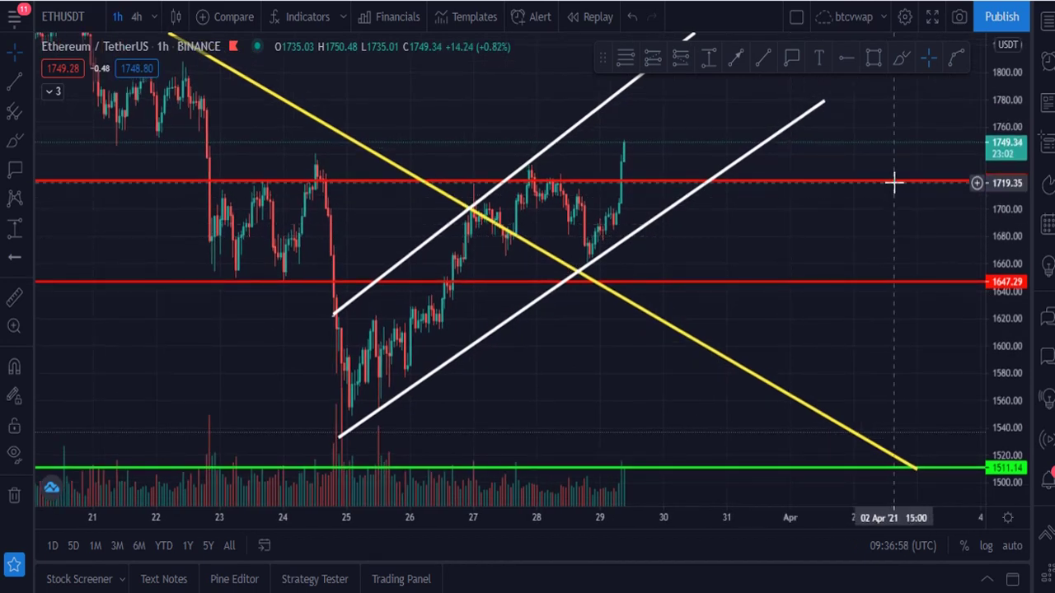
drag(1016, 224, 1024, 372)
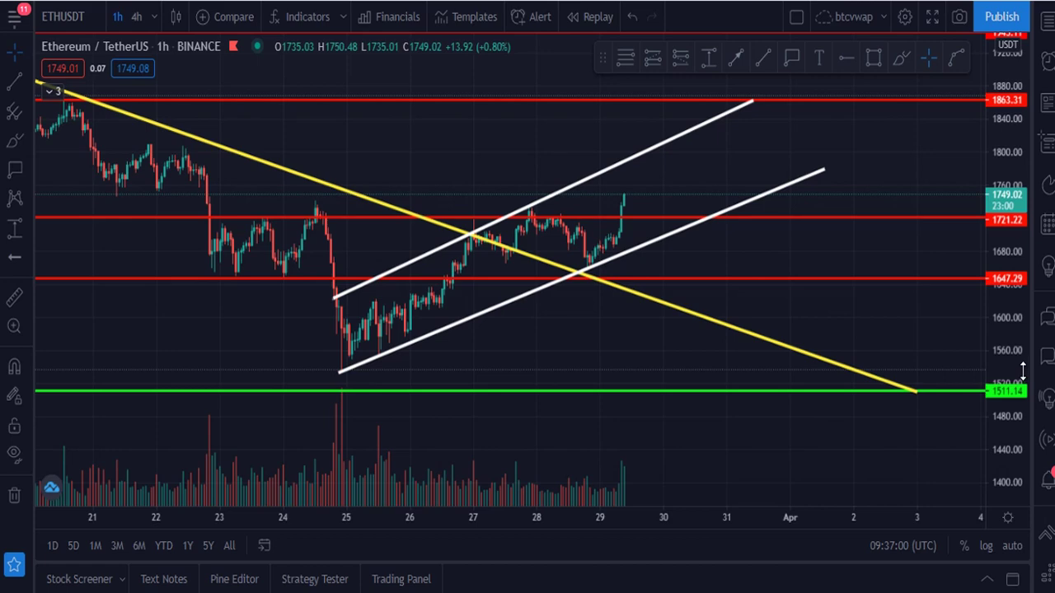
drag(895, 165, 864, 209)
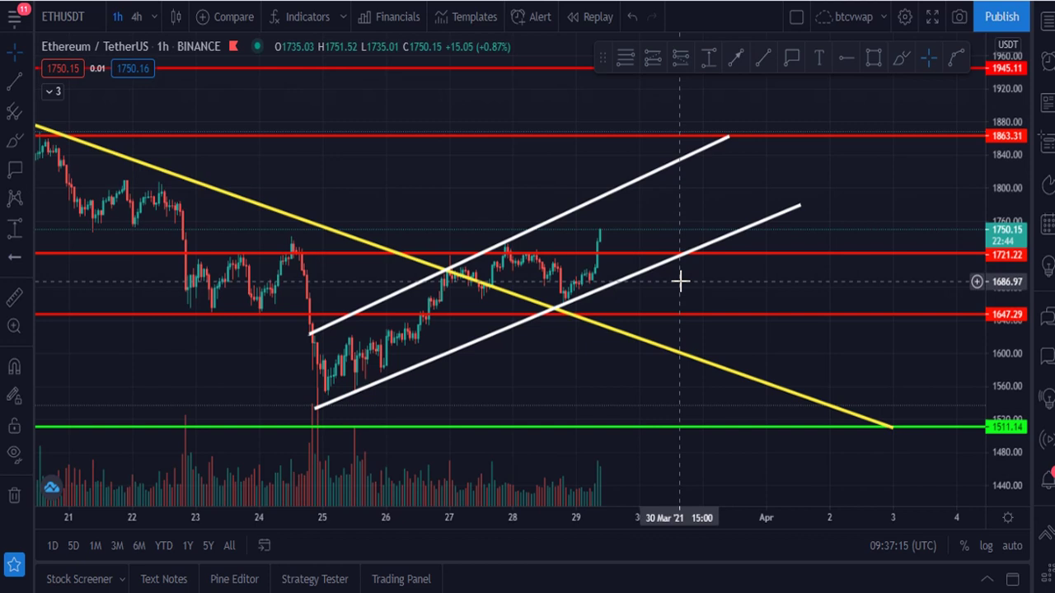
click(747, 315)
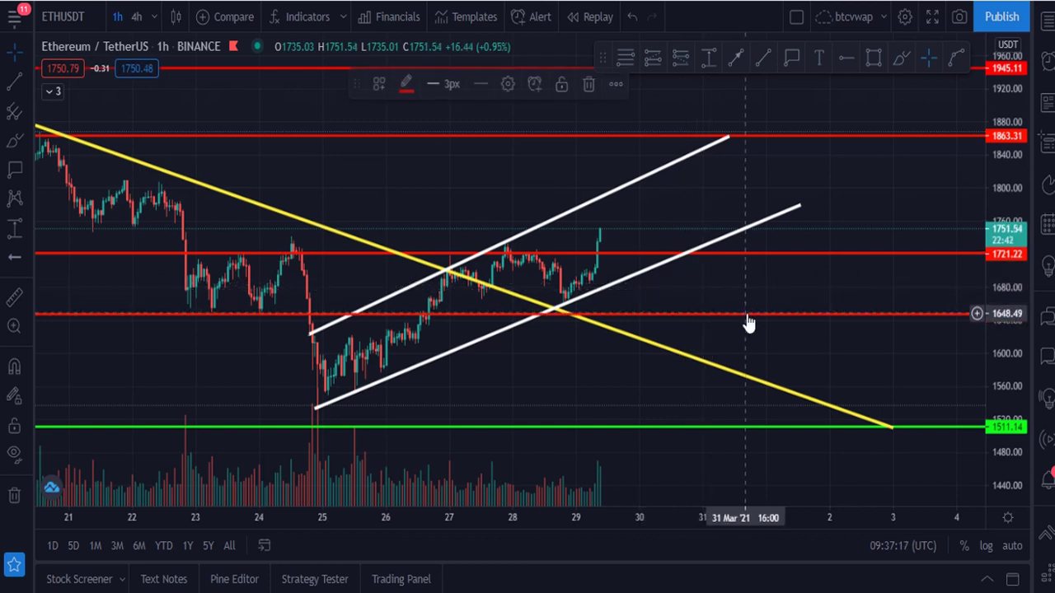
click(403, 84)
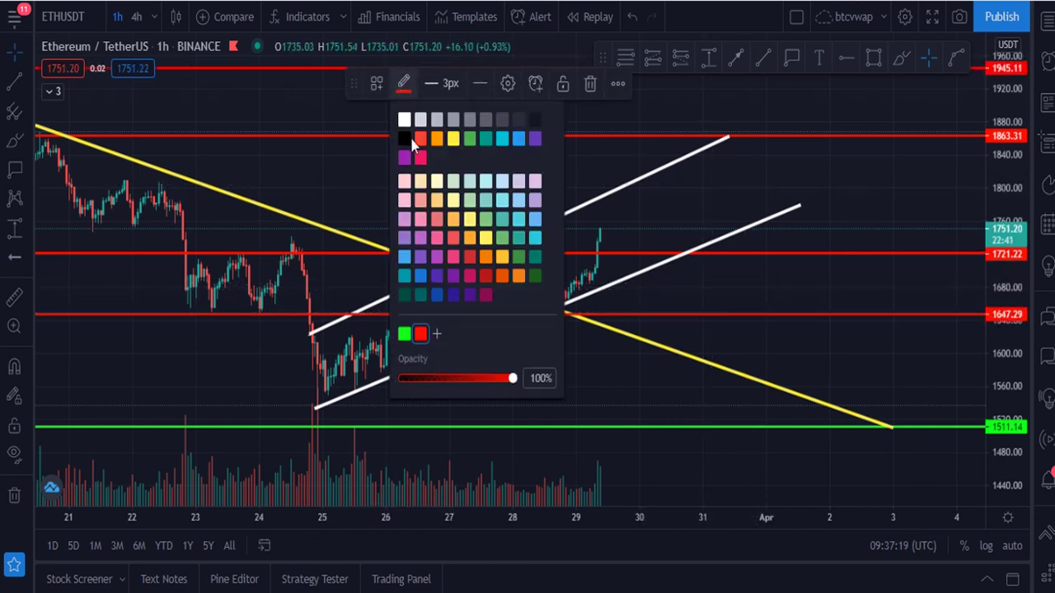
click(403, 336)
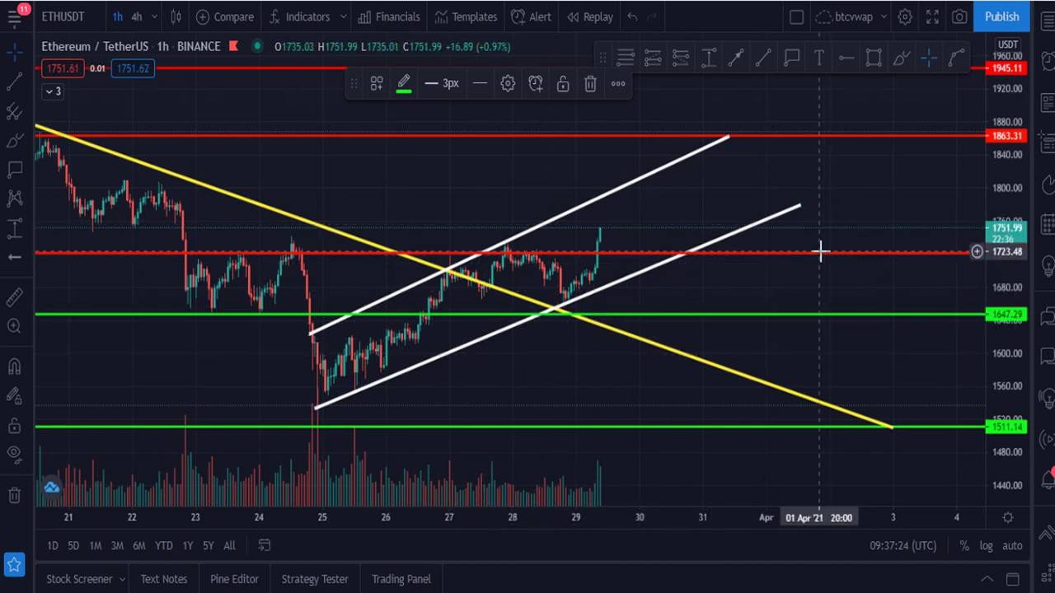
Step: Recolour the red horizontal line at 1721.22 to bright green
drag(821, 261, 824, 264)
click(403, 86)
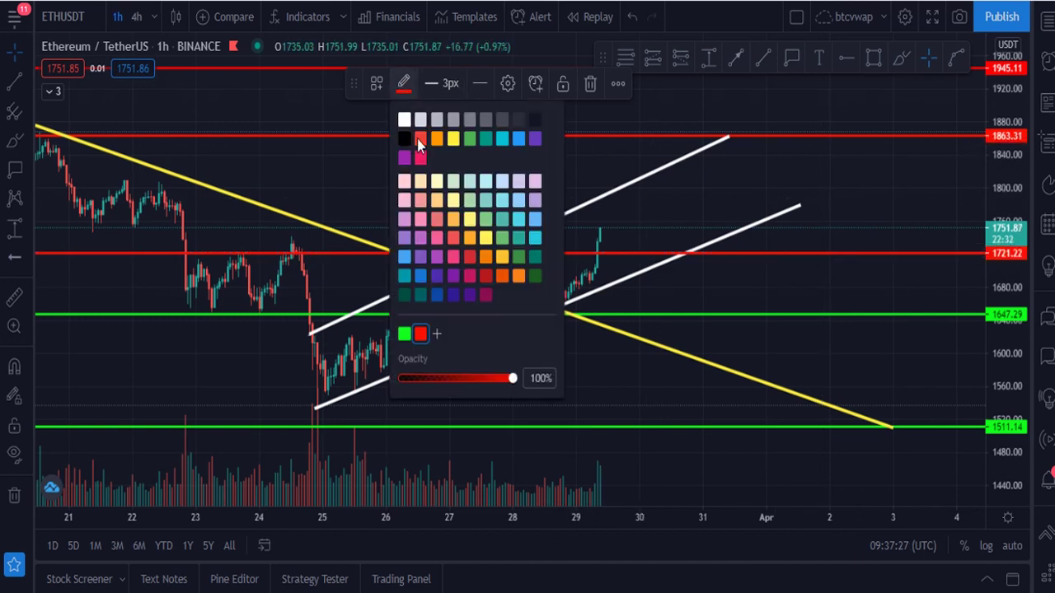
click(404, 337)
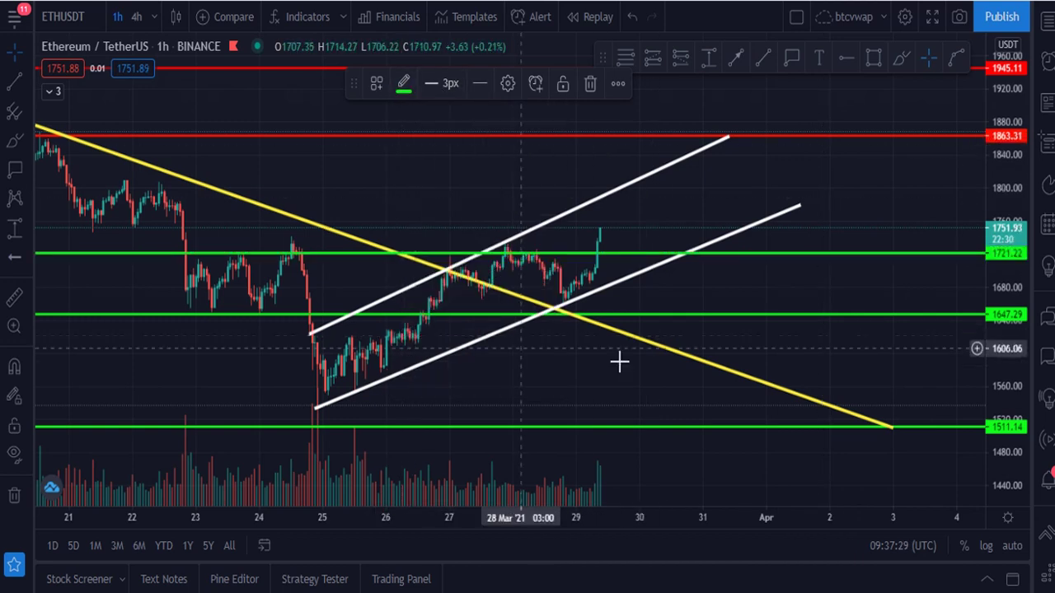
Step: Delete the horizontal line at 1721.22 from the chart
drag(996, 290, 996, 332)
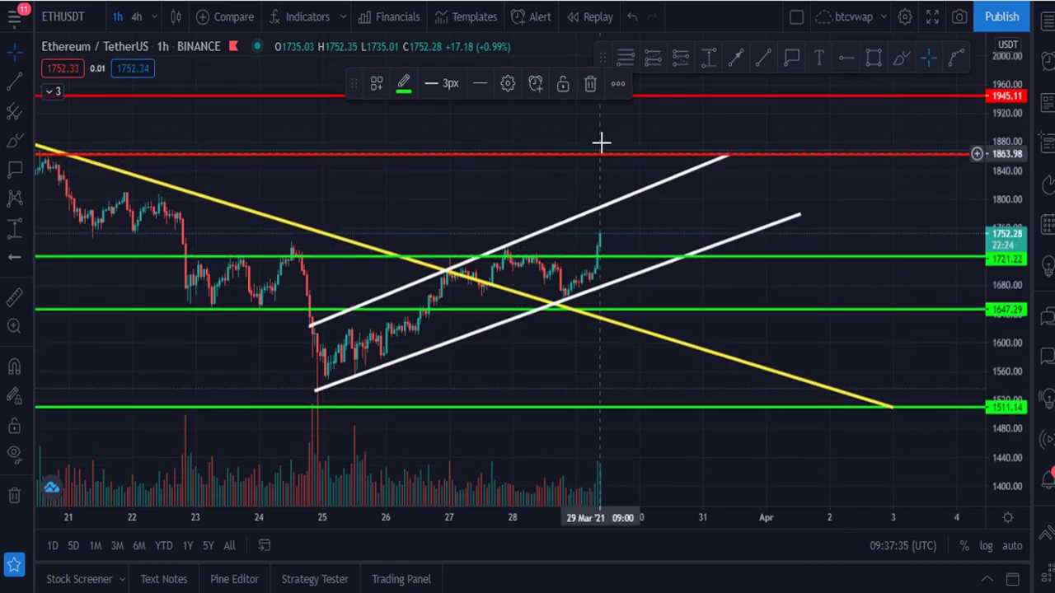
click(590, 85)
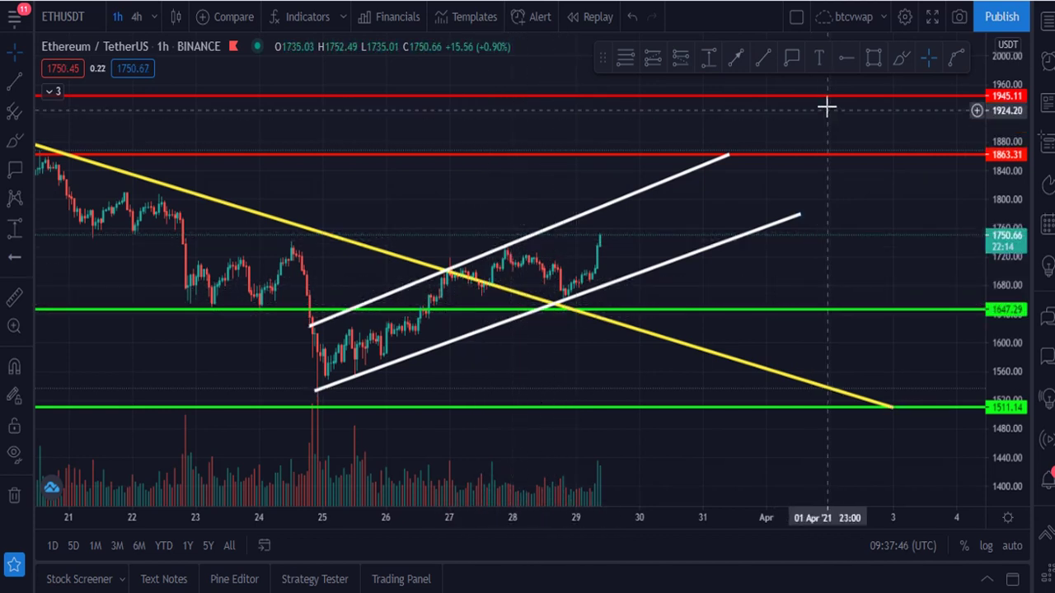
Step: Sketch a freehand yellow brush path over the price action from 27 to 30 Mar and delete it again
click(900, 59)
mouse_move(500, 282)
mouse_down()
mouse_move(479, 266)
mouse_move(492, 289)
mouse_move(516, 262)
mouse_move(550, 263)
mouse_move(574, 313)
mouse_move(642, 223)
mouse_up()
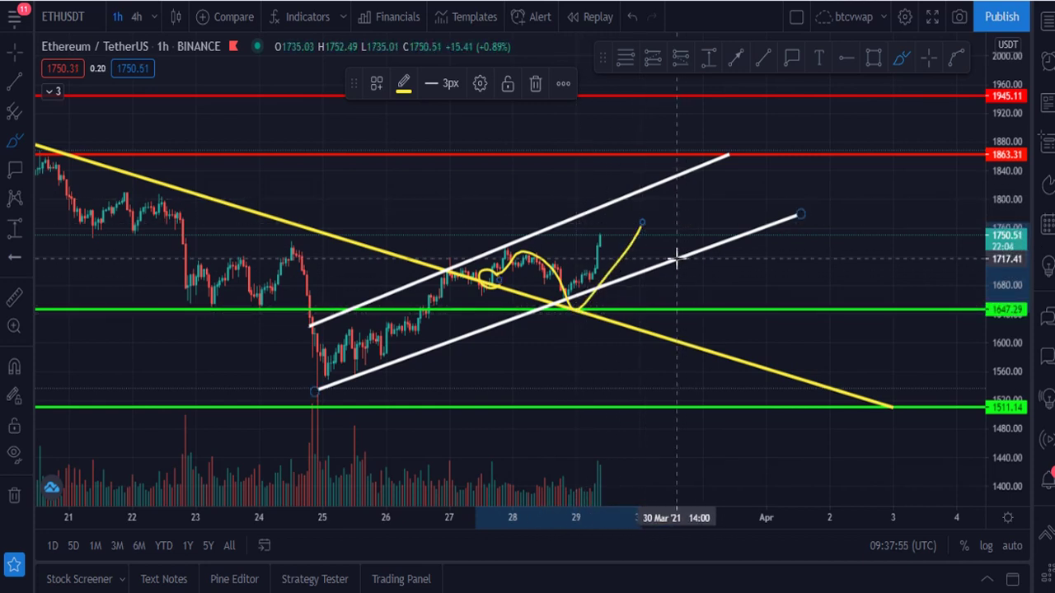
click(534, 84)
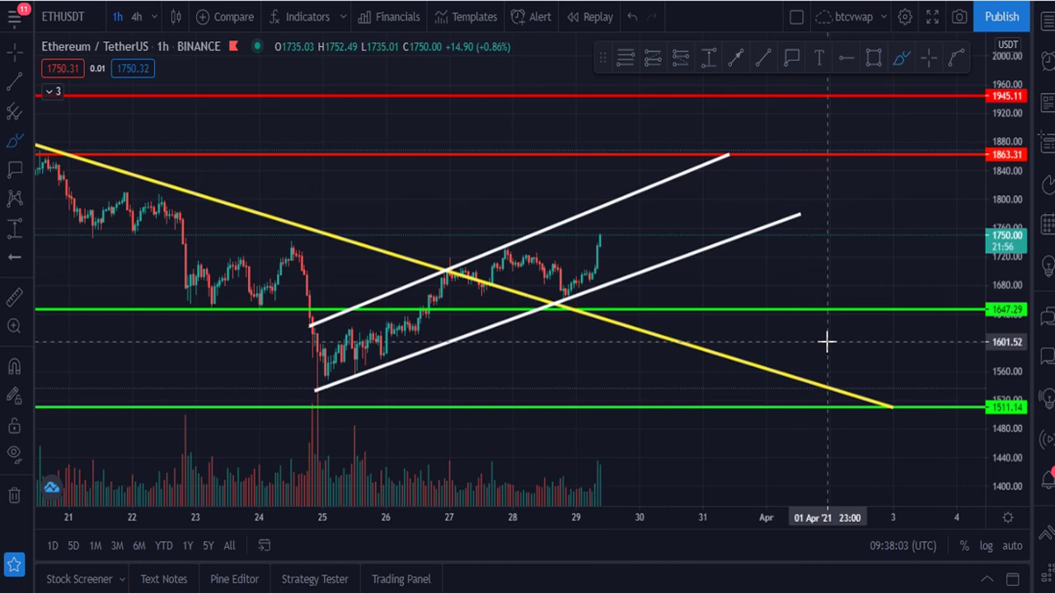
Step: Draw a vertical trend line across the white rising channel at 29 Mar, from about 1801.98 down to about 1686.38
drag(1012, 371, 1012, 288)
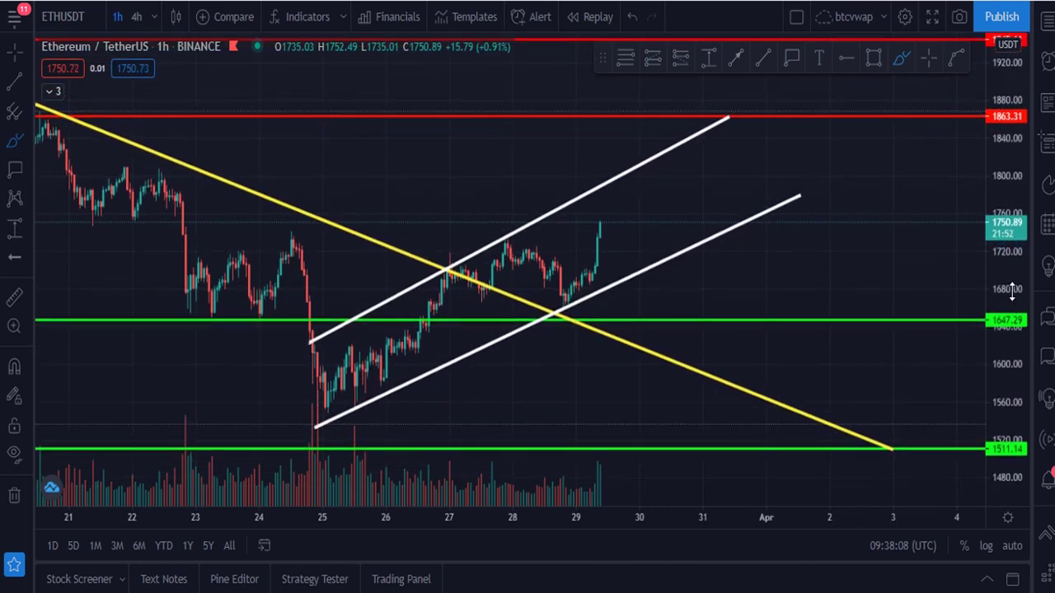
drag(1006, 210, 775, 245)
click(766, 69)
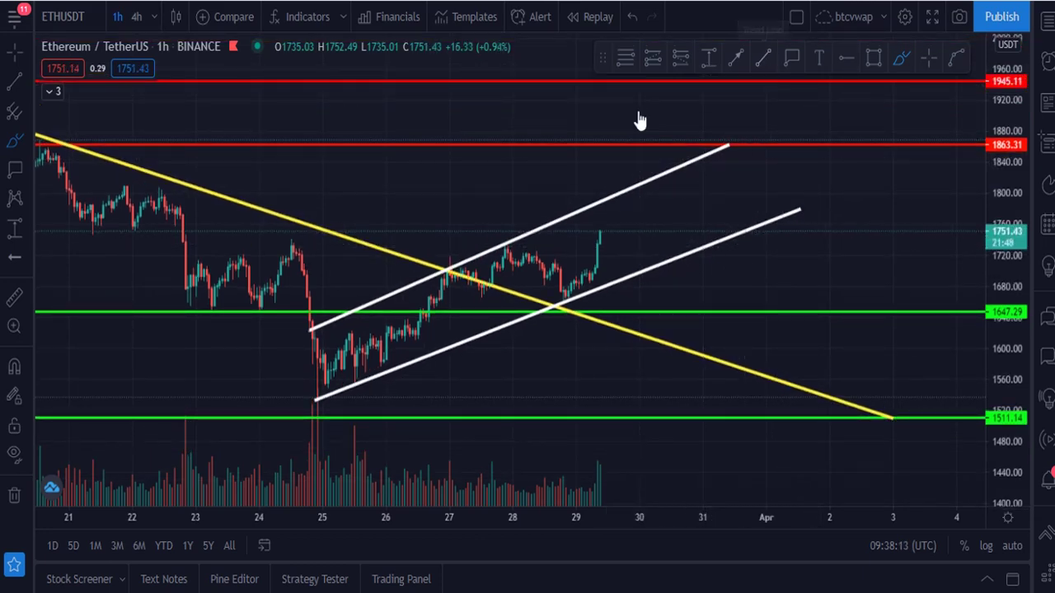
click(613, 192)
click(611, 282)
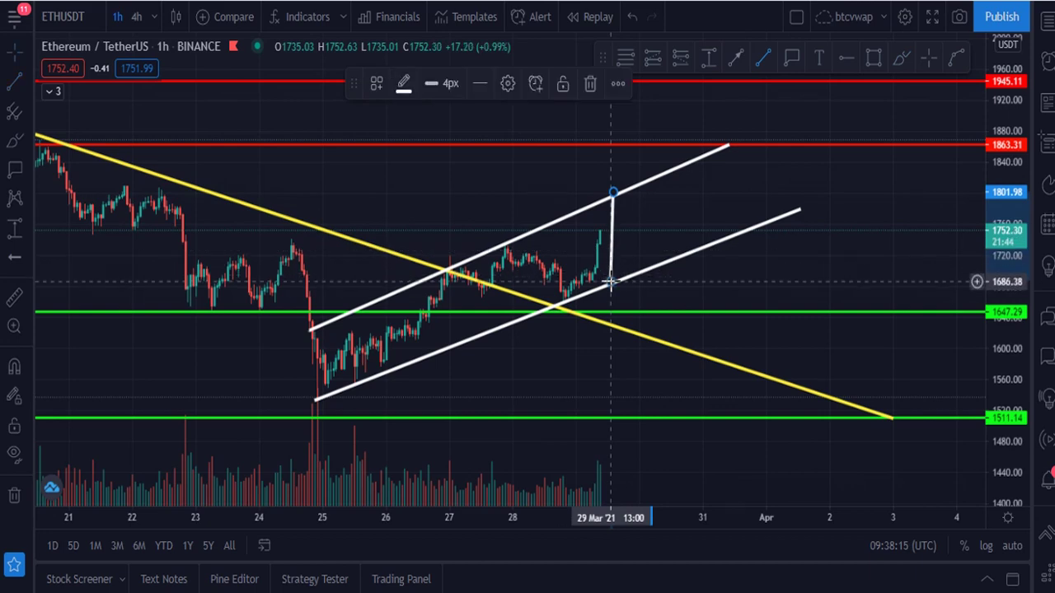
Step: Move the channel's height line onto its upper boundary, spanning about 1810.83 to 1926.42, and label its upper end with a 1932.21 callout
drag(1020, 260, 1019, 290)
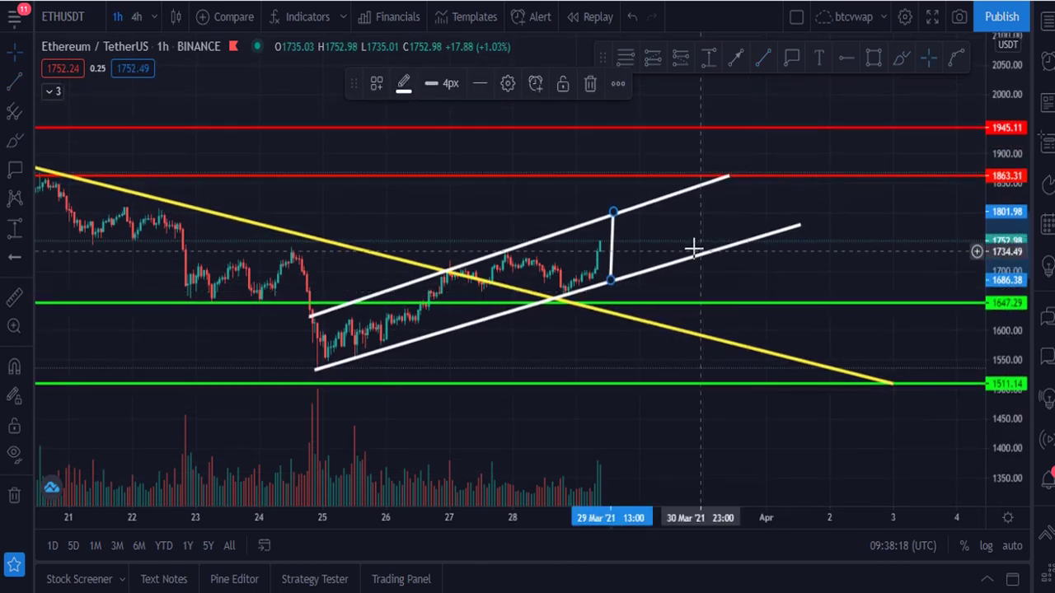
drag(612, 250, 629, 167)
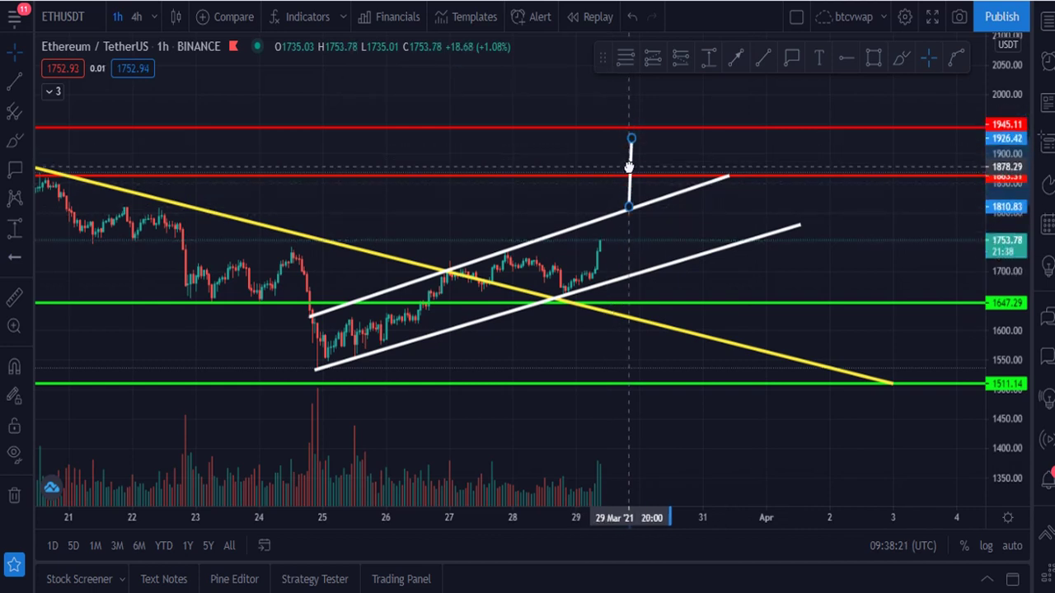
click(791, 60)
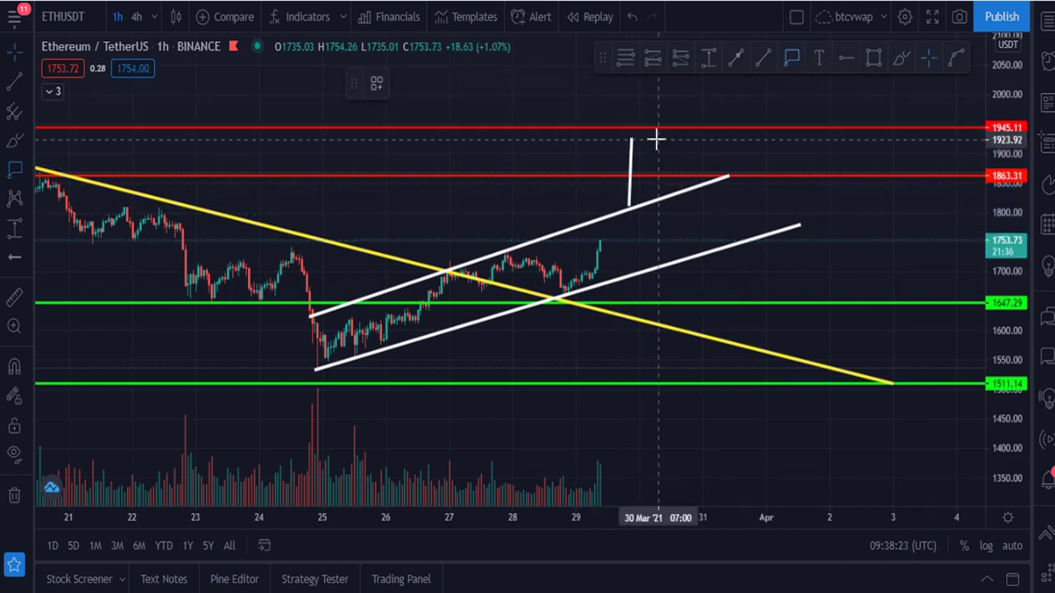
click(631, 138)
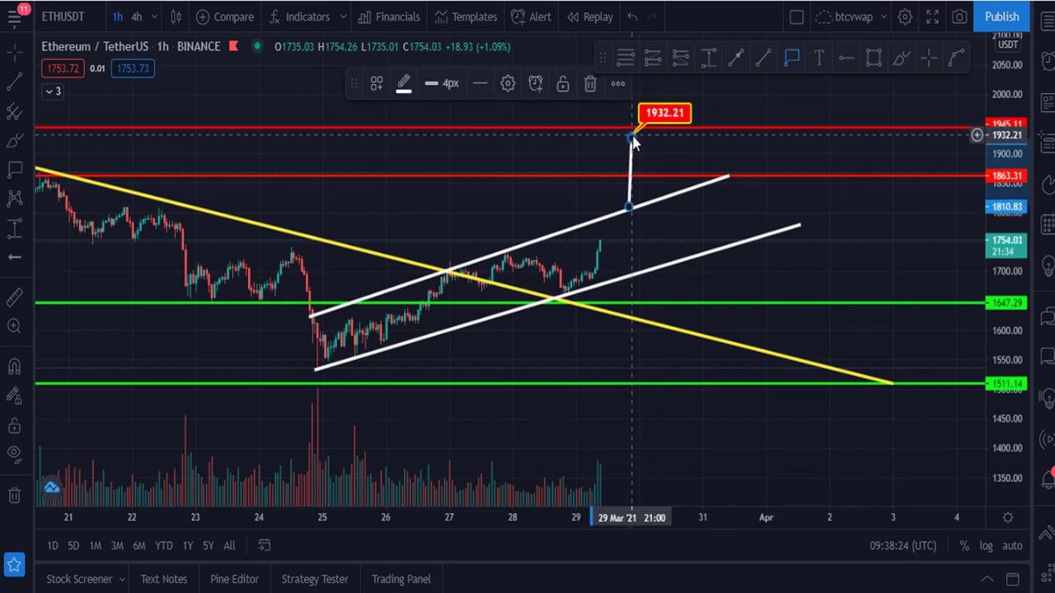
click(700, 159)
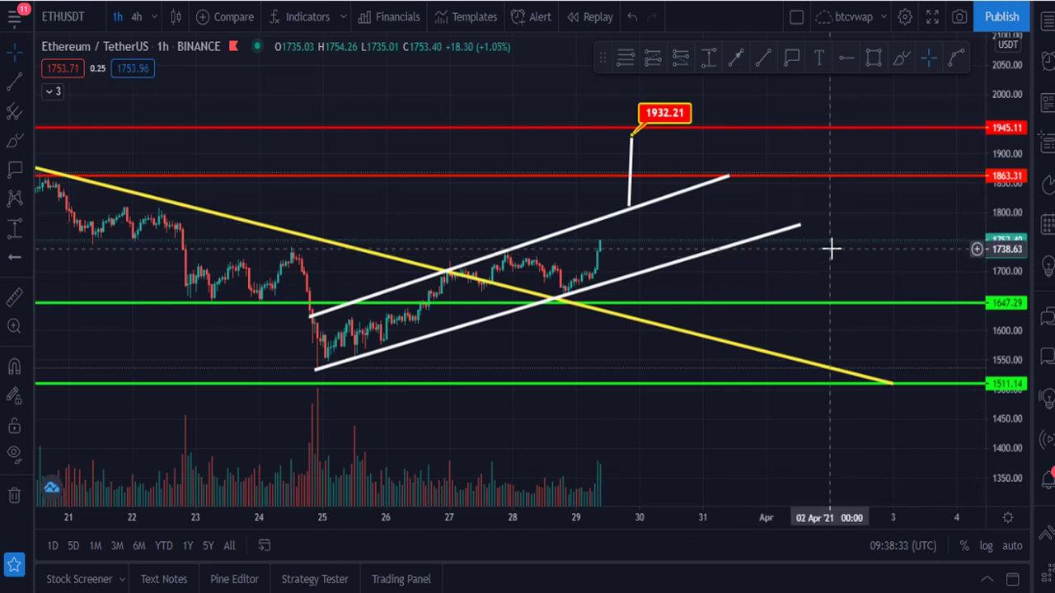
mouse_move(866, 188)
mouse_down()
mouse_move(850, 186)
mouse_move(879, 185)
mouse_up()
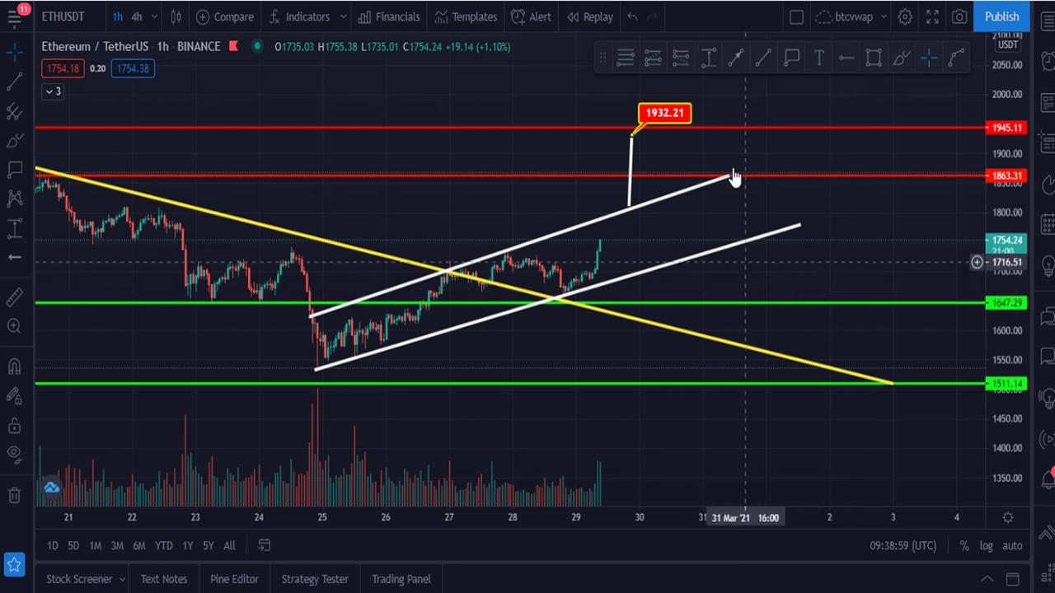
Step: Draw a price range measurement around 1–2 Apr from about 1644.61 near the green line up to about 1867.23 near the red line
click(709, 59)
click(818, 304)
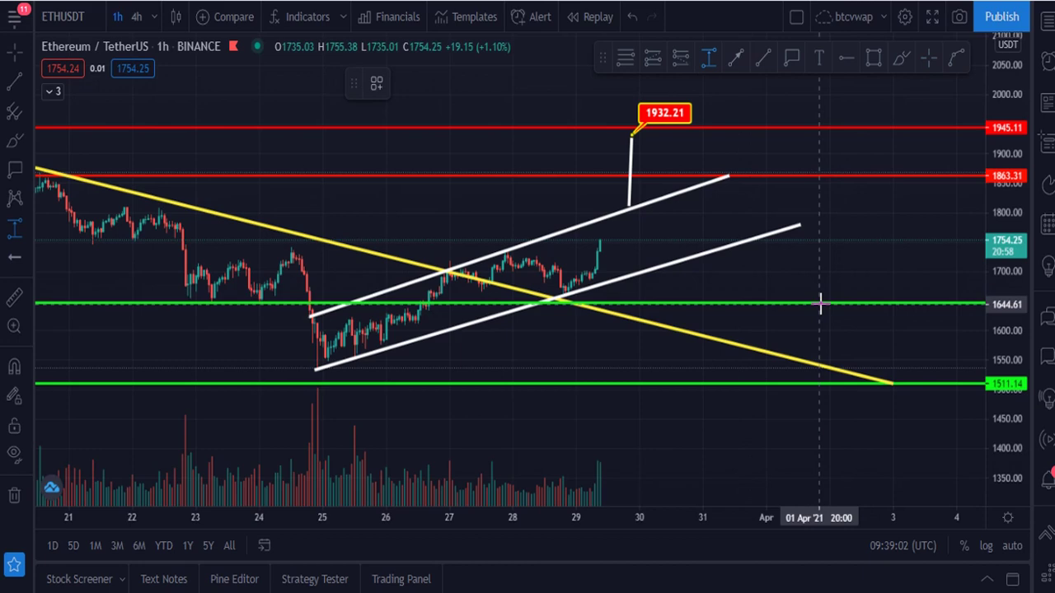
click(864, 171)
drag(1010, 247, 1016, 303)
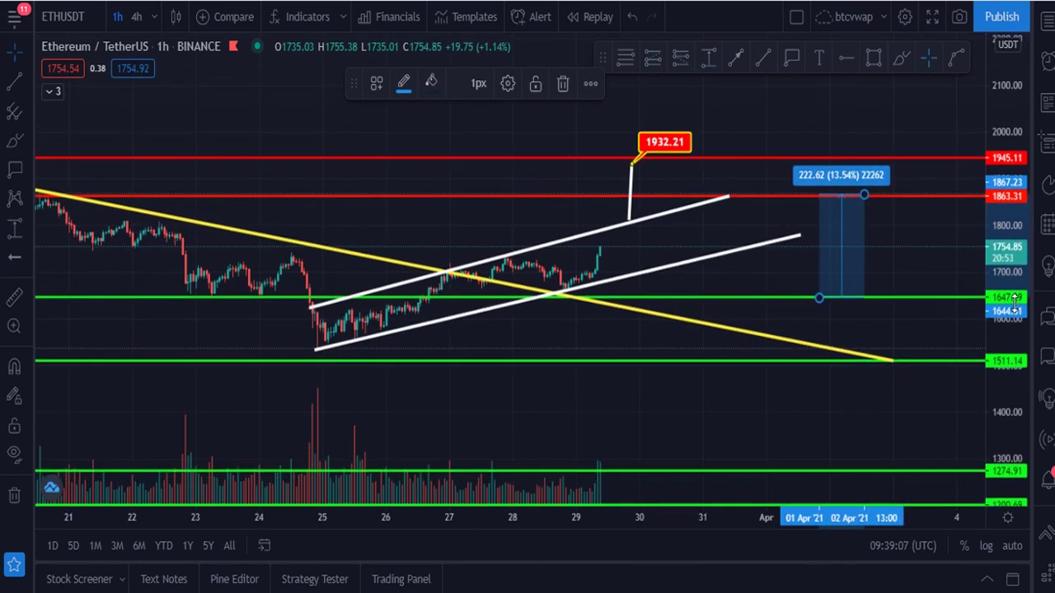
Step: Move the red horizontal line at 1863.31 up to about 1984, above the 1945.11 line
click(853, 207)
drag(853, 206, 850, 137)
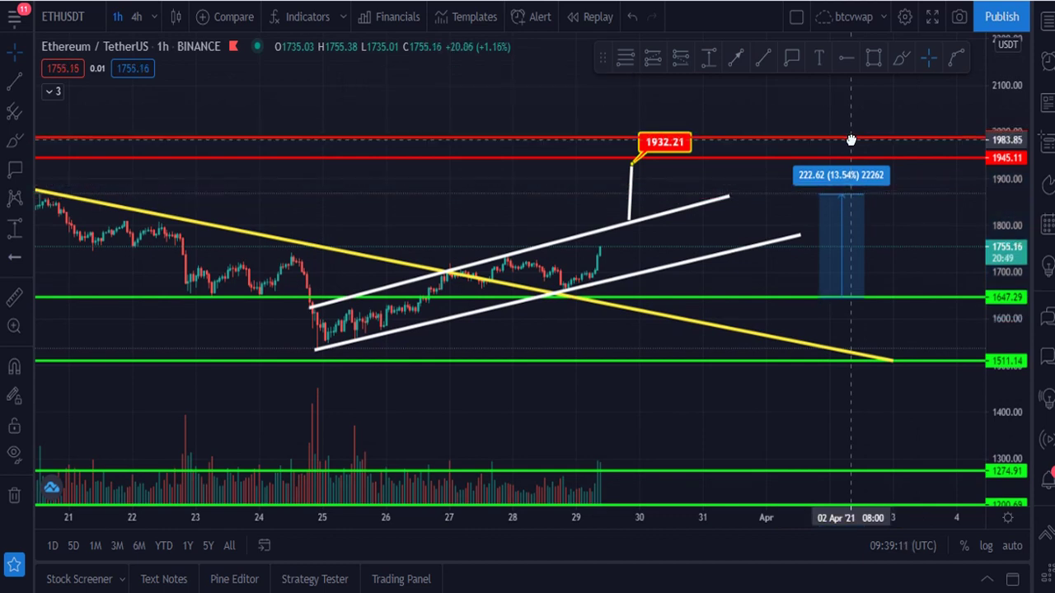
Step: Undo the last move of the red line and move the price range measurement up to start at it, spanning about 1861 to 2094
click(632, 16)
click(864, 195)
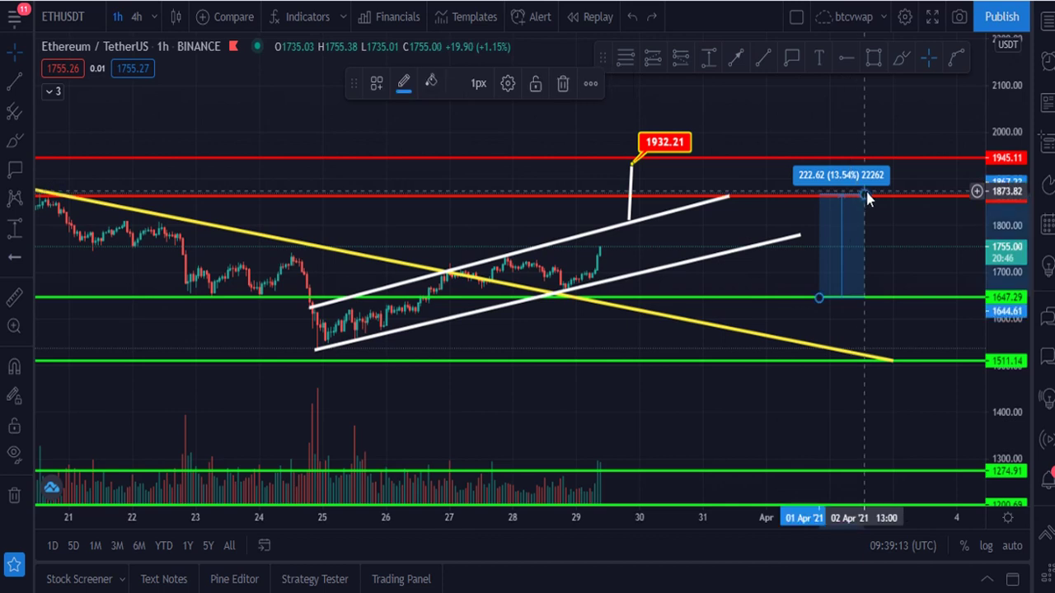
drag(865, 195, 839, 86)
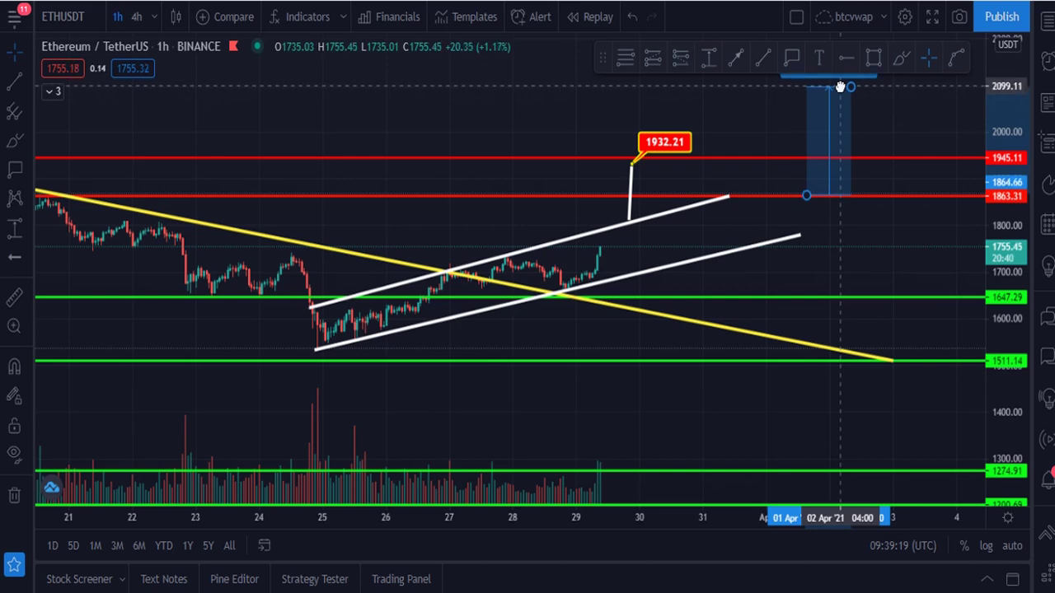
click(890, 240)
Step: Add a 2094.27 price callout at the upper end of the price range measurement near 2 Apr
drag(1020, 263, 1020, 287)
drag(882, 284, 873, 304)
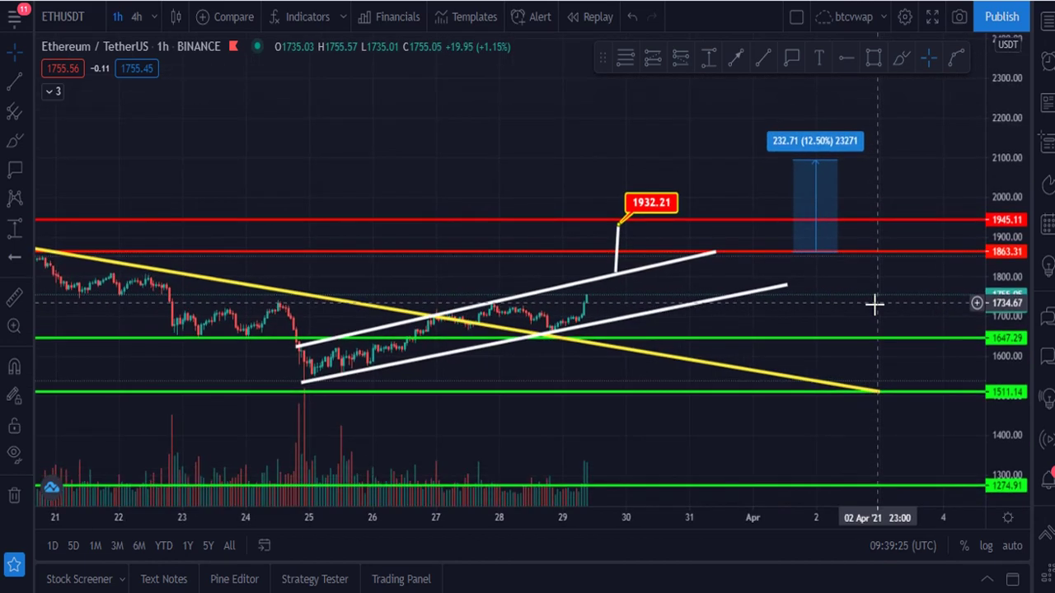
click(837, 164)
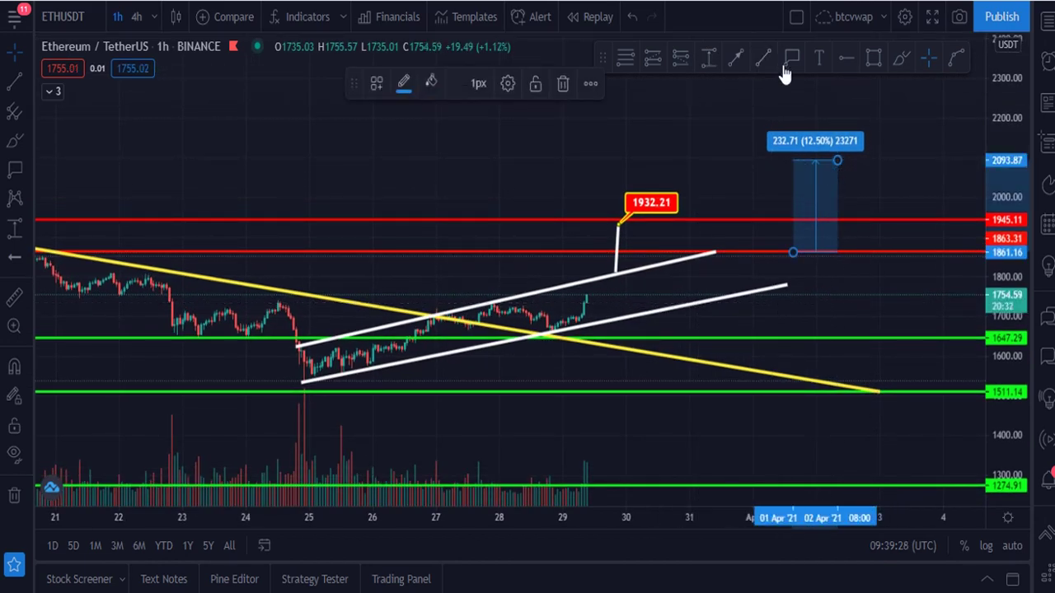
click(791, 58)
click(838, 159)
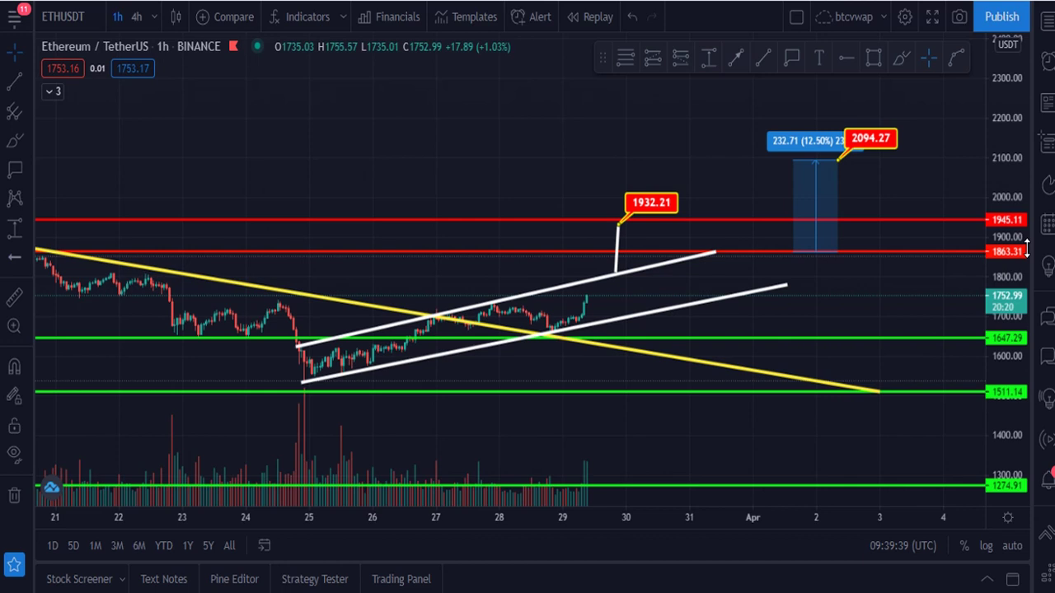
Step: Scribble a brush mark around the red 1863.31 line near 1 Apr and delete it
click(903, 59)
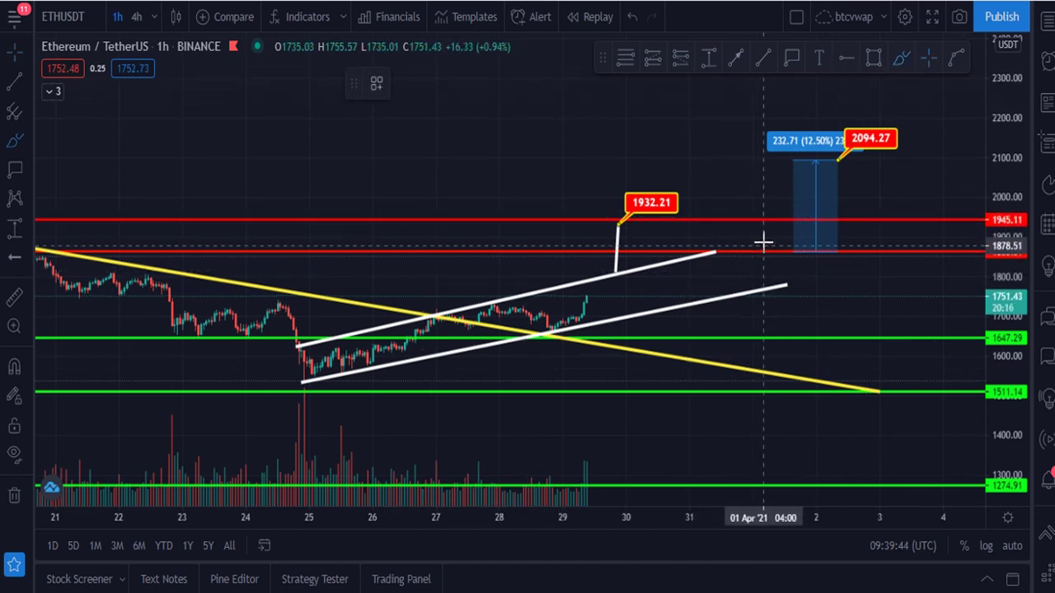
mouse_move(744, 247)
mouse_down()
mouse_move(774, 238)
mouse_move(764, 257)
mouse_up()
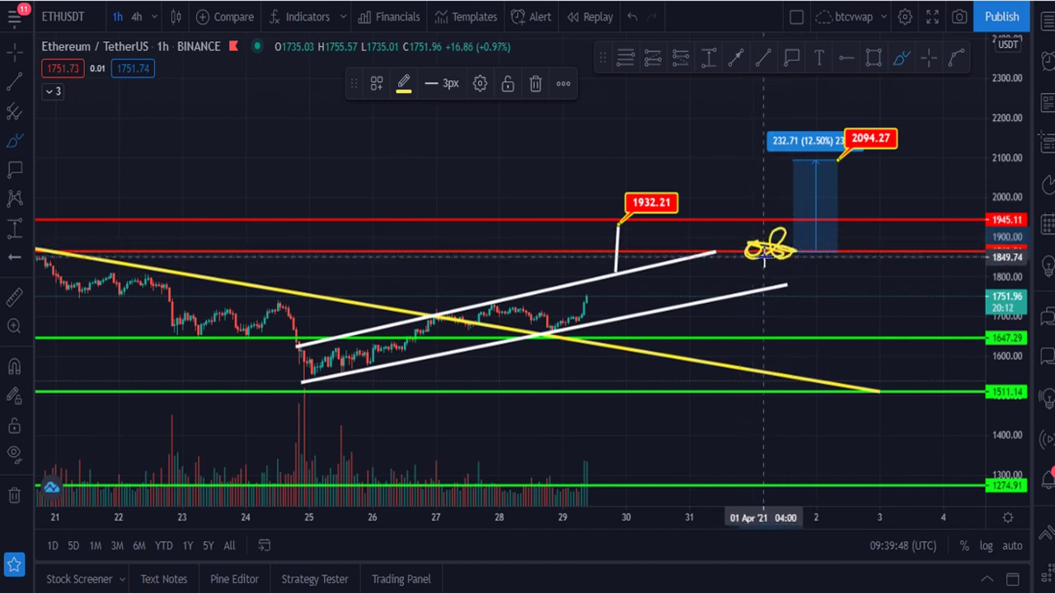
click(536, 85)
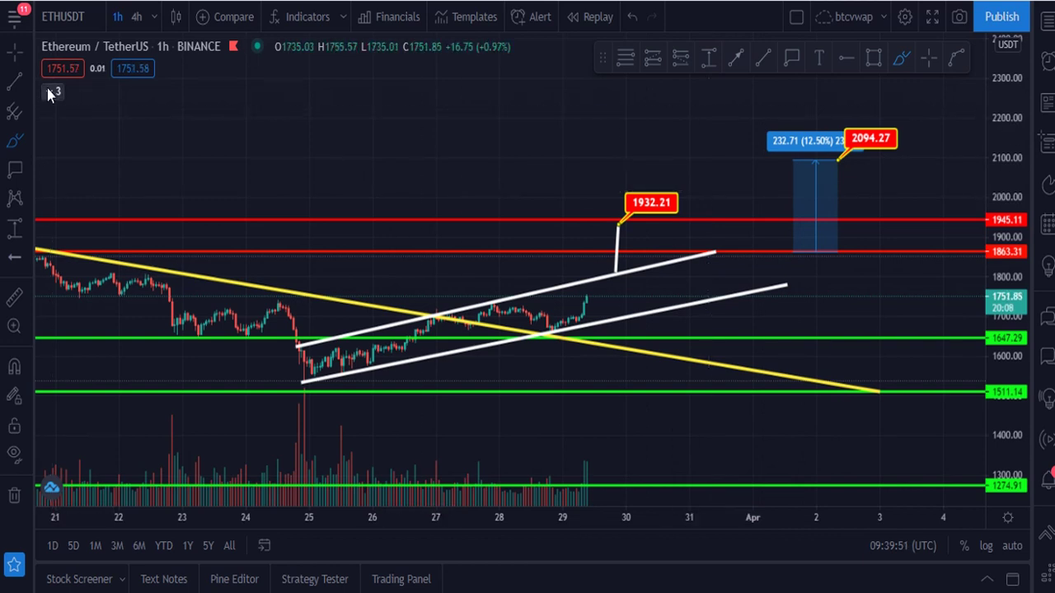
click(15, 54)
Step: Show the EMA Ribbon over the Ethereum candles to examine it against the price, and hide it again
click(53, 92)
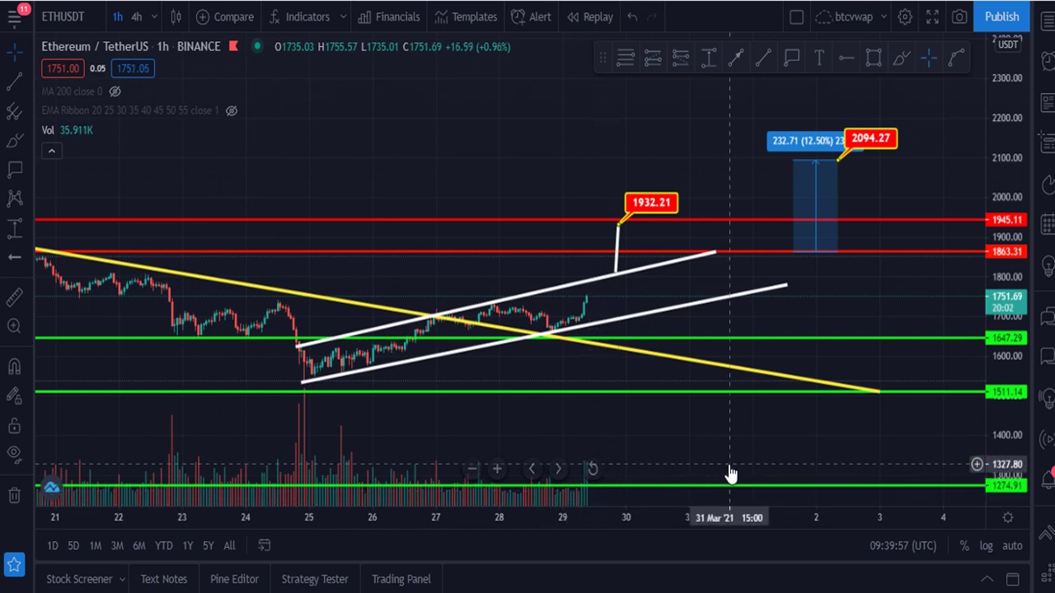
drag(1014, 356, 1013, 389)
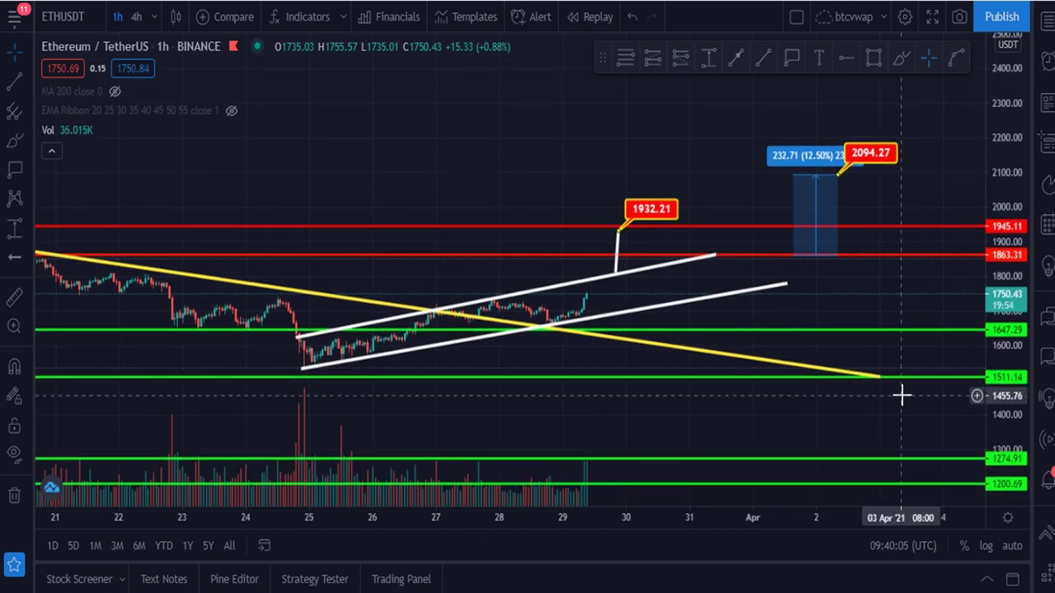
click(232, 111)
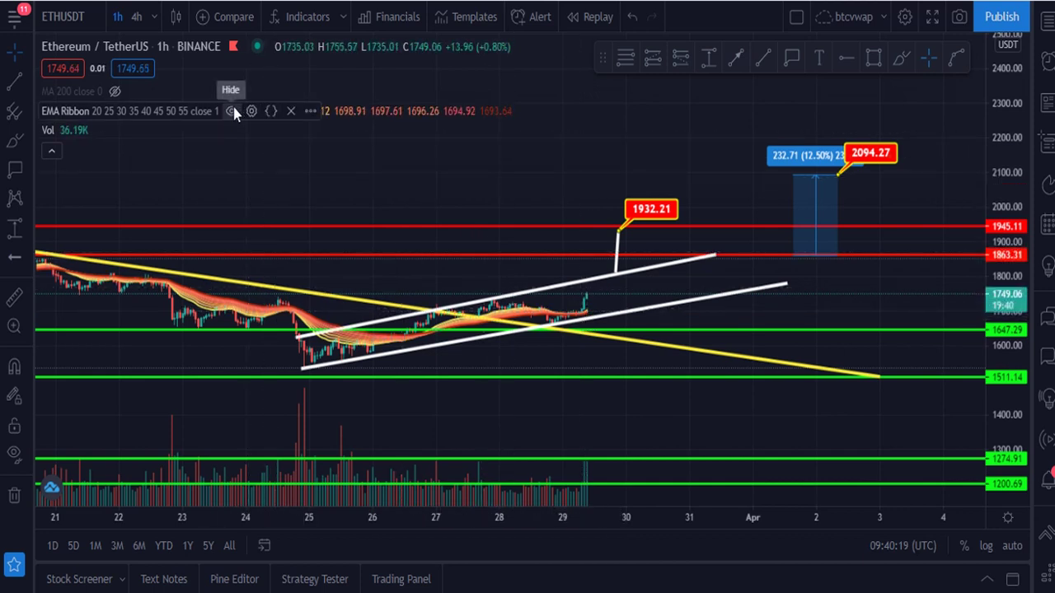
click(231, 111)
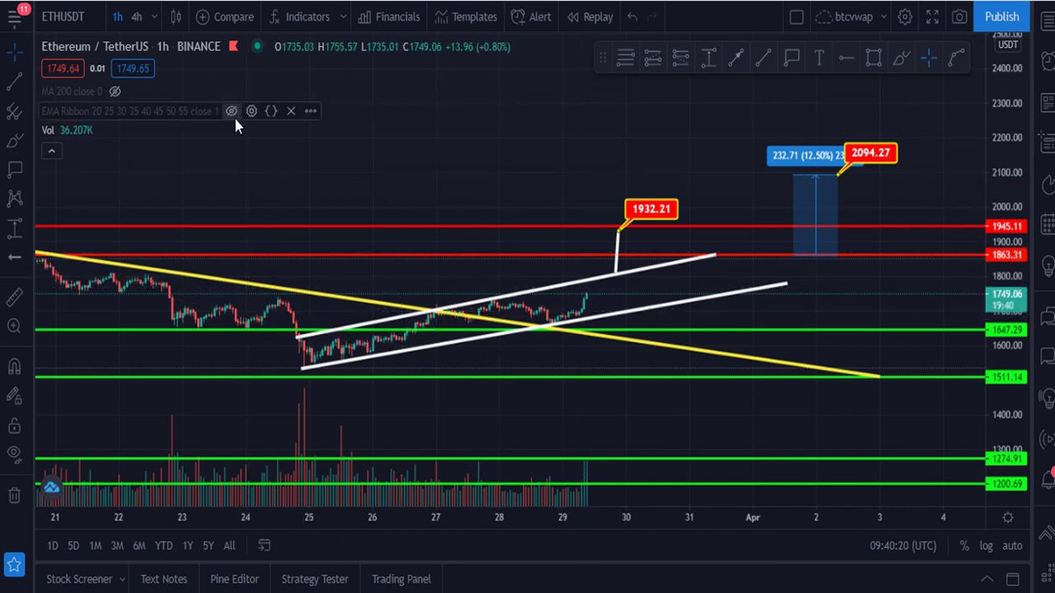
Step: Show the 200-period moving average on the Ethereum chart to compare it with the price, and hide it again
click(115, 91)
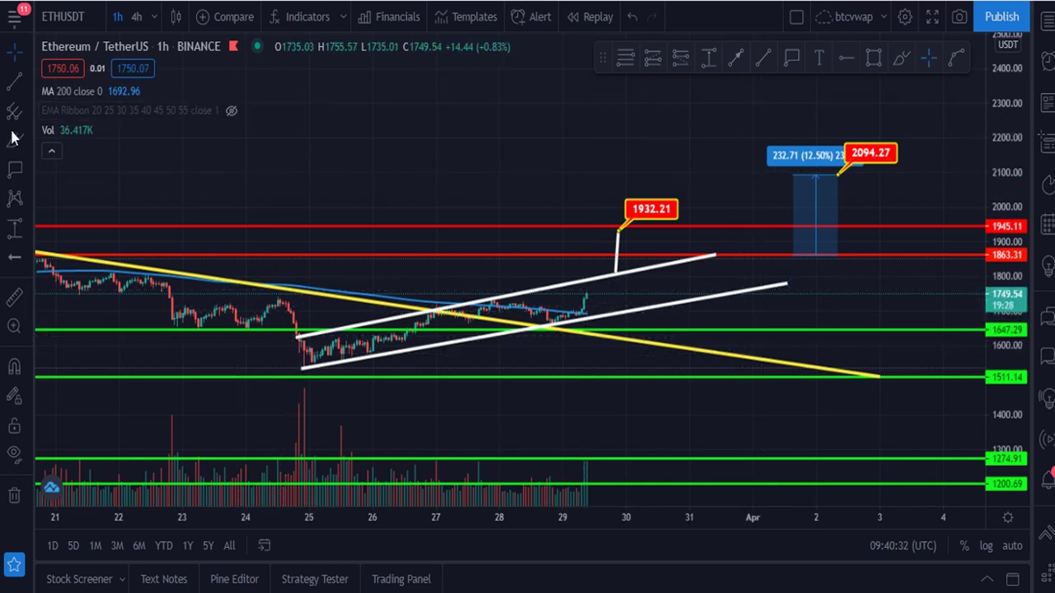
click(113, 90)
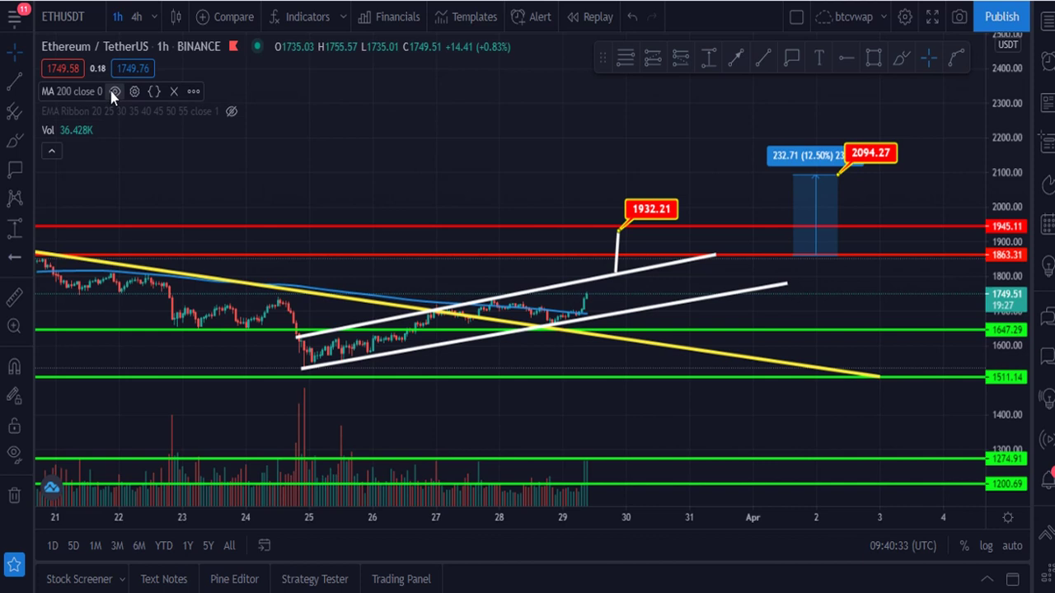
click(49, 152)
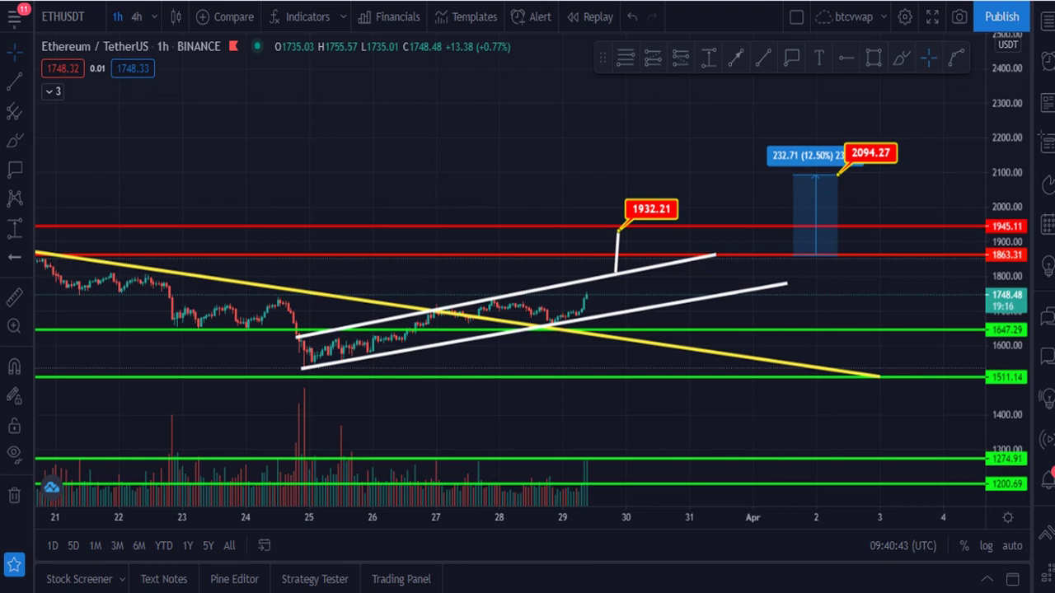
Step: Load the DOTUSDT chart from the watchlist and close the watchlist
click(165, 2)
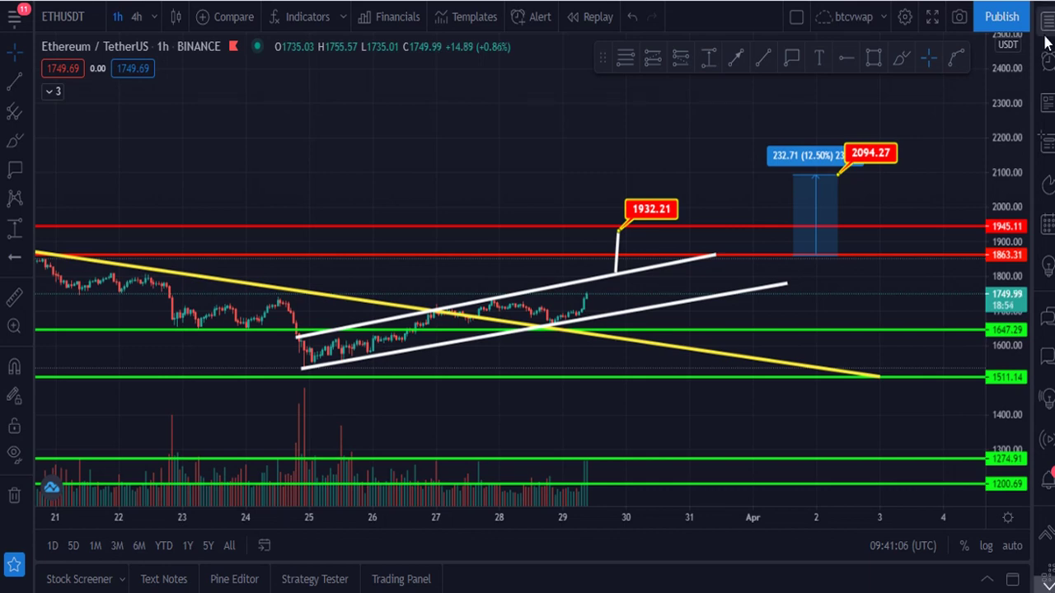
click(1048, 31)
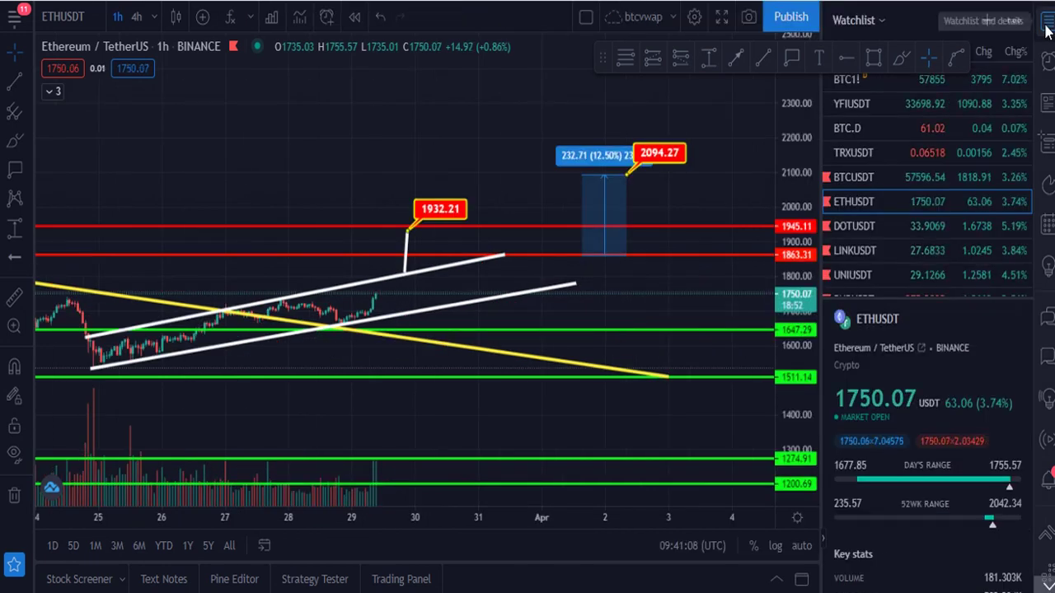
click(900, 229)
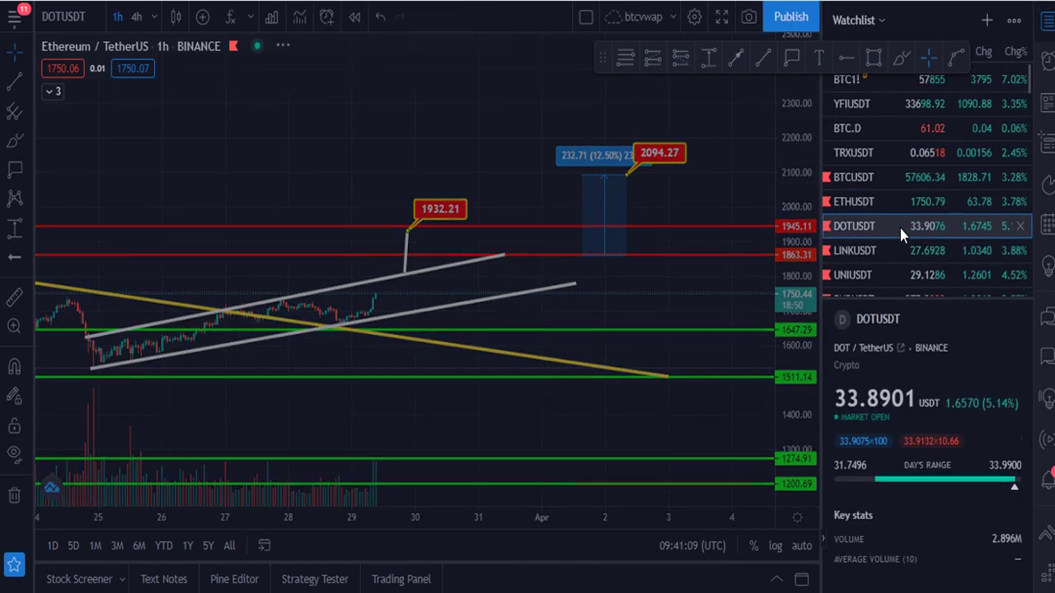
click(1048, 20)
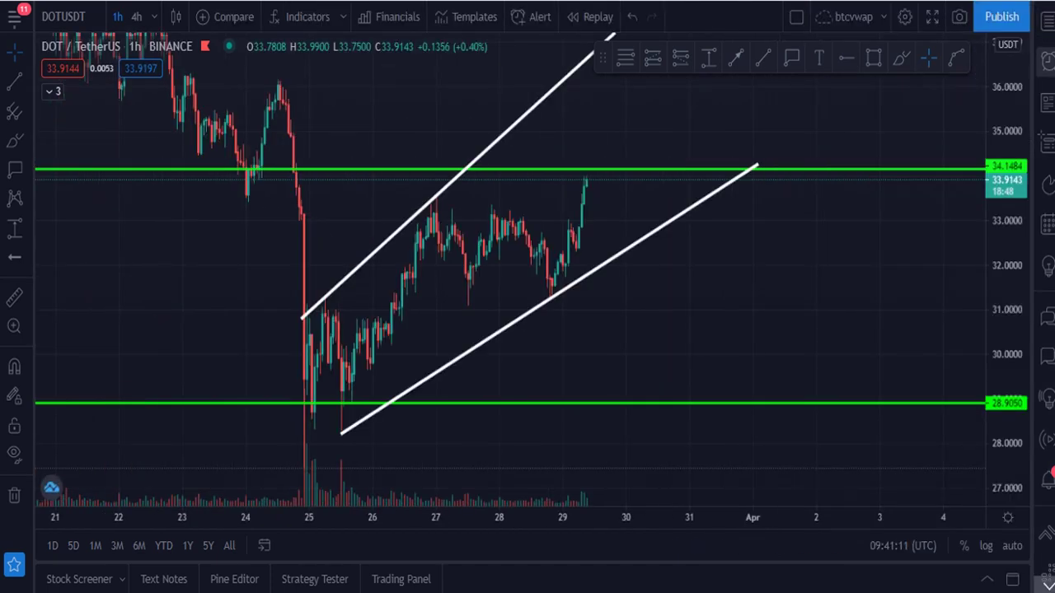
Step: Recolour the green horizontal lines at 34.1484 and 38.4025 to red
drag(1016, 142, 999, 304)
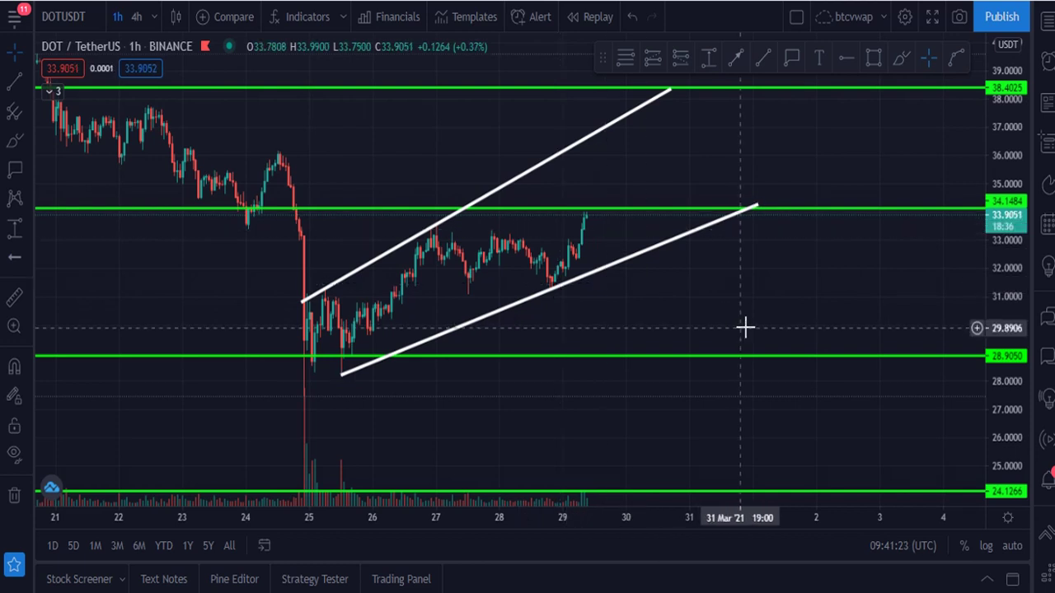
drag(1017, 260, 1017, 279)
click(880, 216)
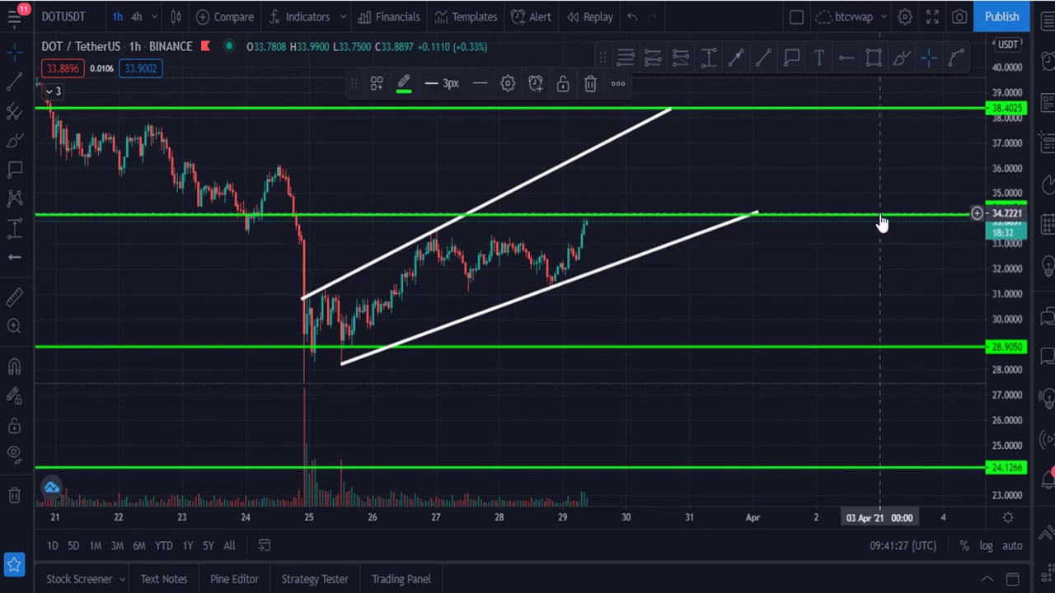
click(404, 83)
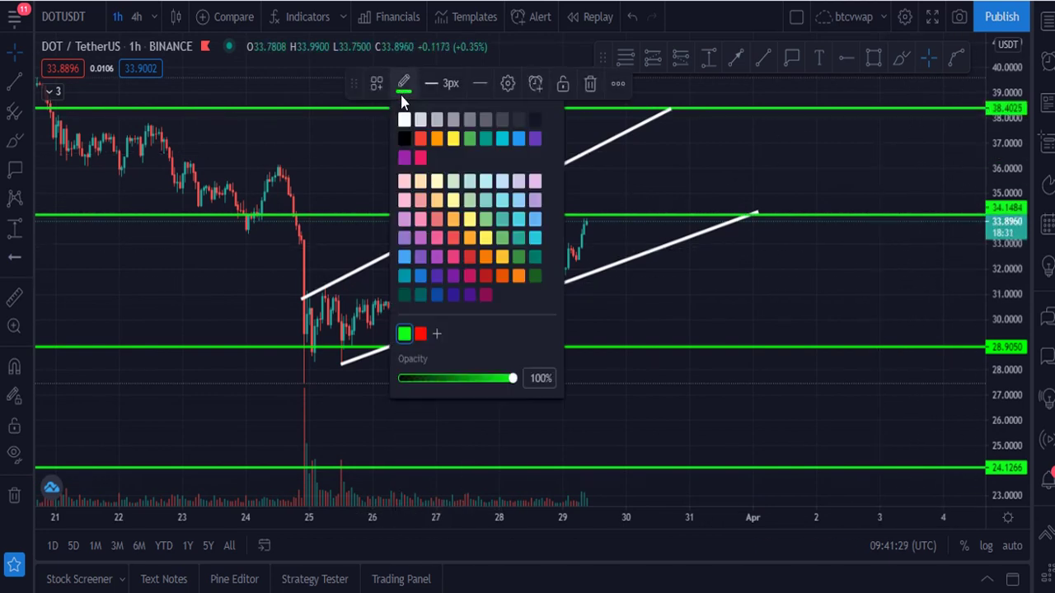
click(421, 334)
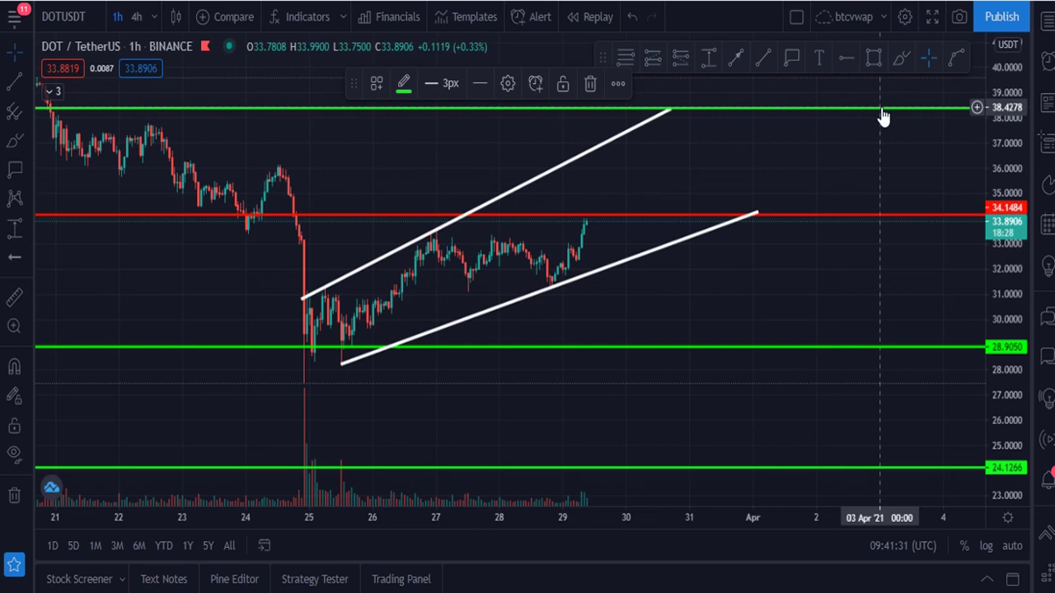
click(403, 84)
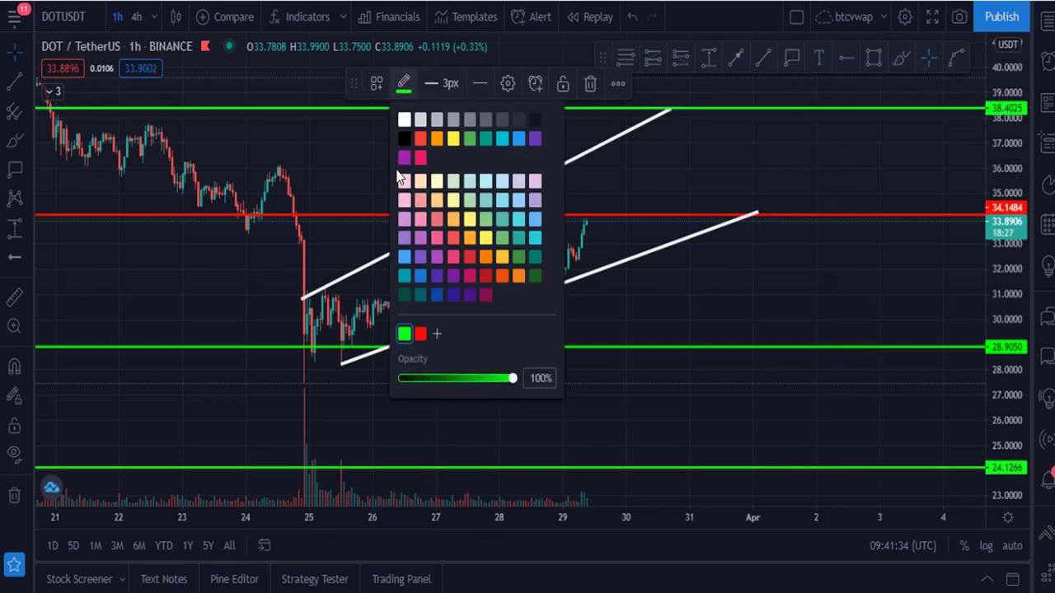
click(421, 336)
Step: Draw a vertical trend line across the white rising channel at 29 Mar, from about 36.52 down to about 31.73
drag(753, 301, 722, 374)
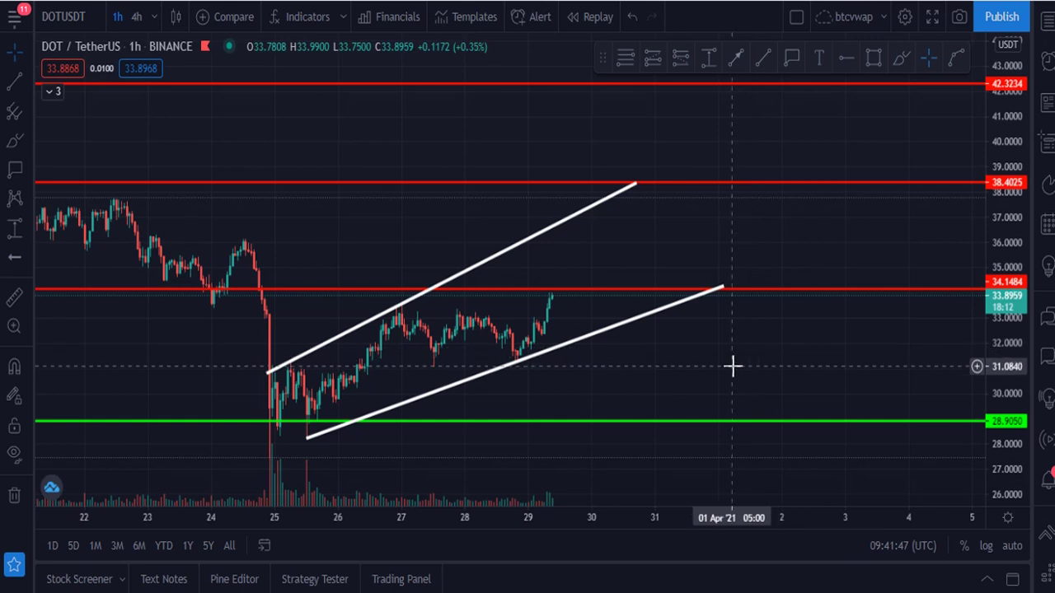
click(647, 314)
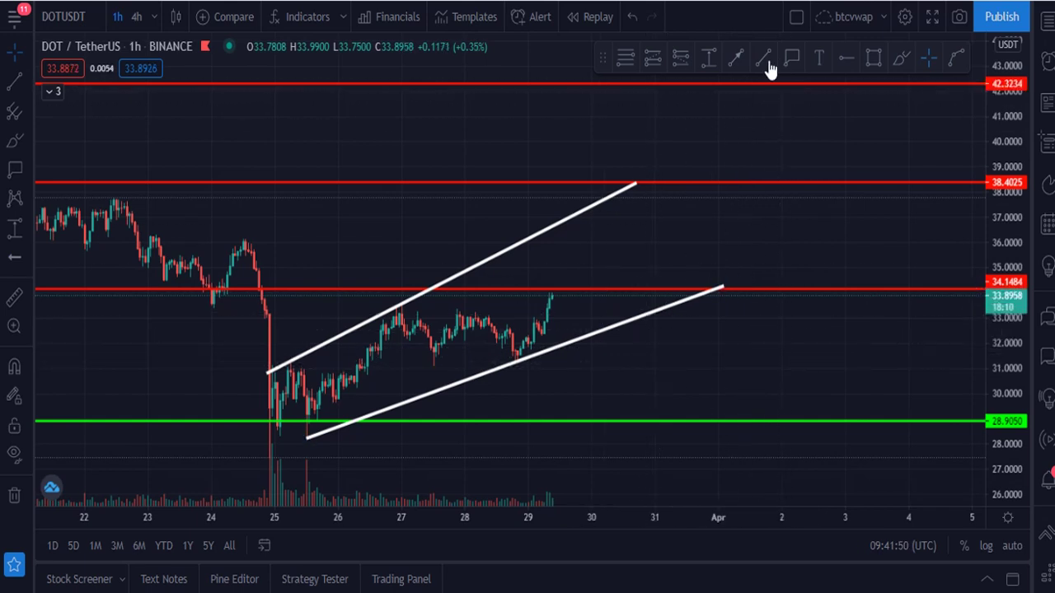
click(546, 228)
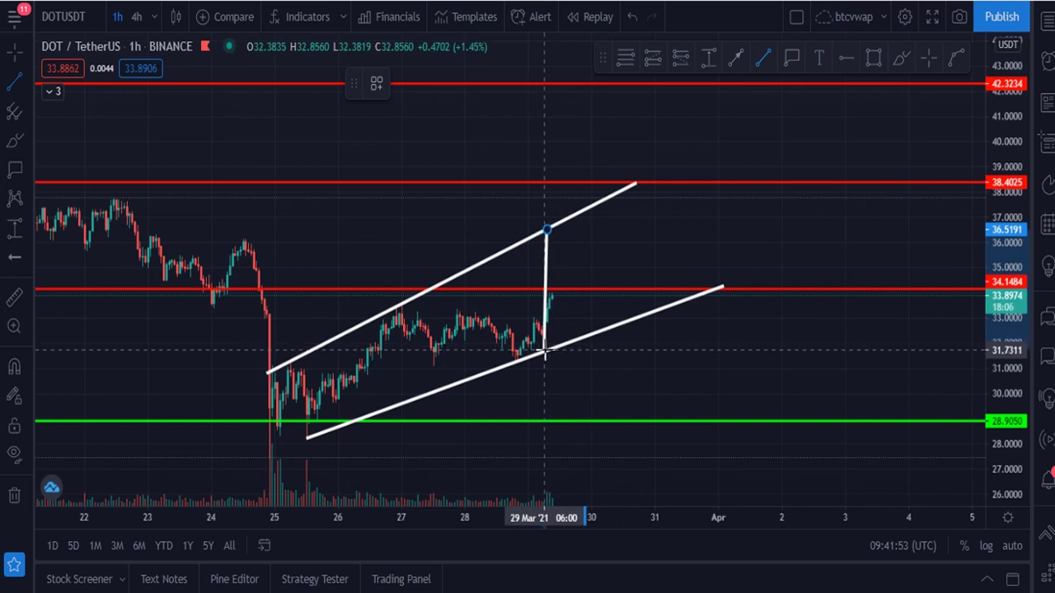
click(544, 351)
Step: Move the channel's height line onto its upper boundary, spanning about 37.26 to 42.05, and label its ends with 37.2308 and 41.9564 callouts
drag(545, 338, 578, 199)
click(792, 58)
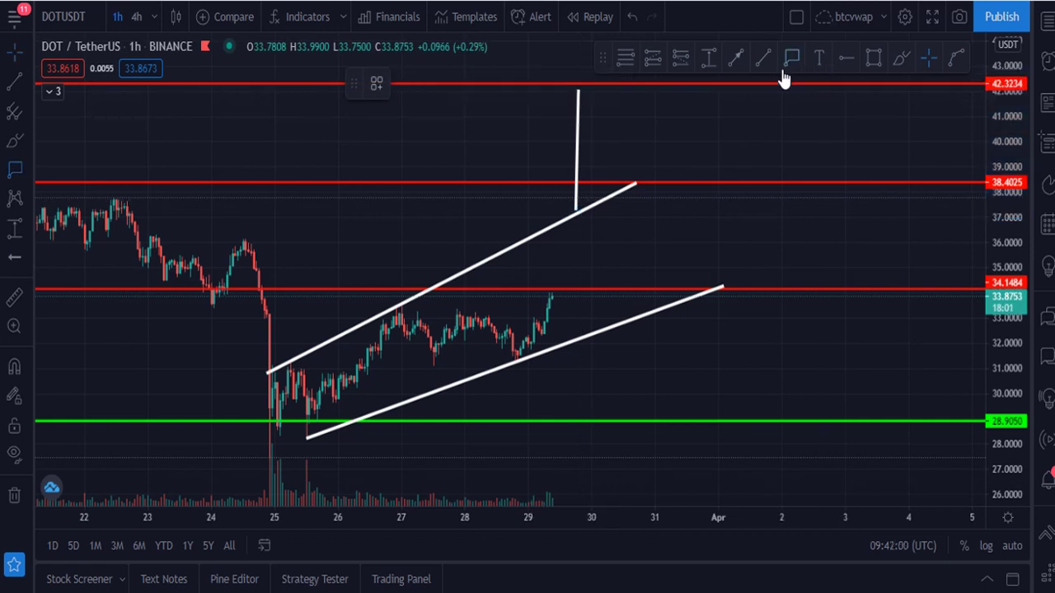
click(577, 211)
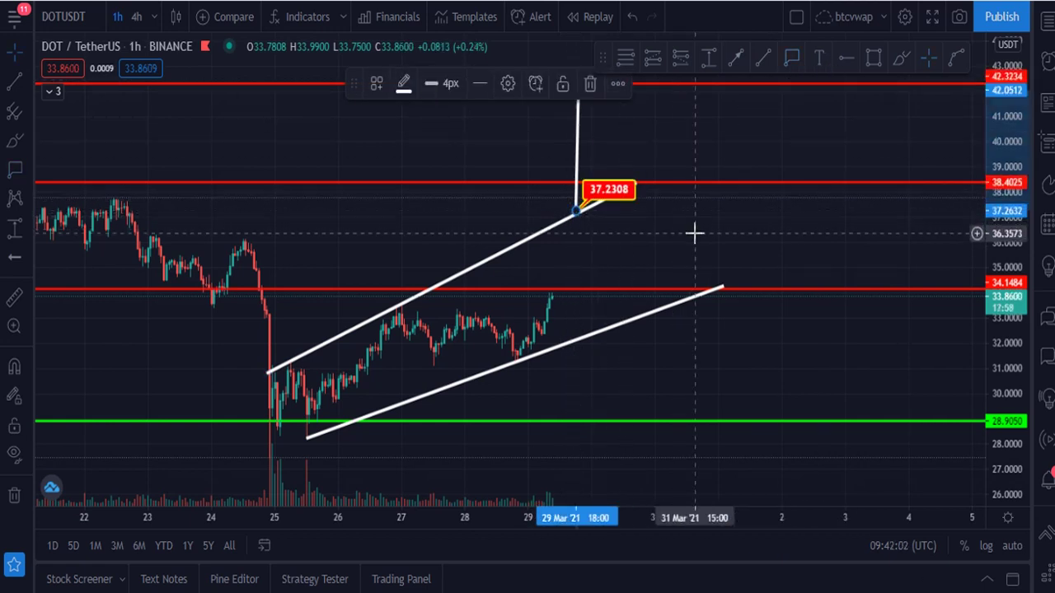
drag(1017, 234, 1016, 262)
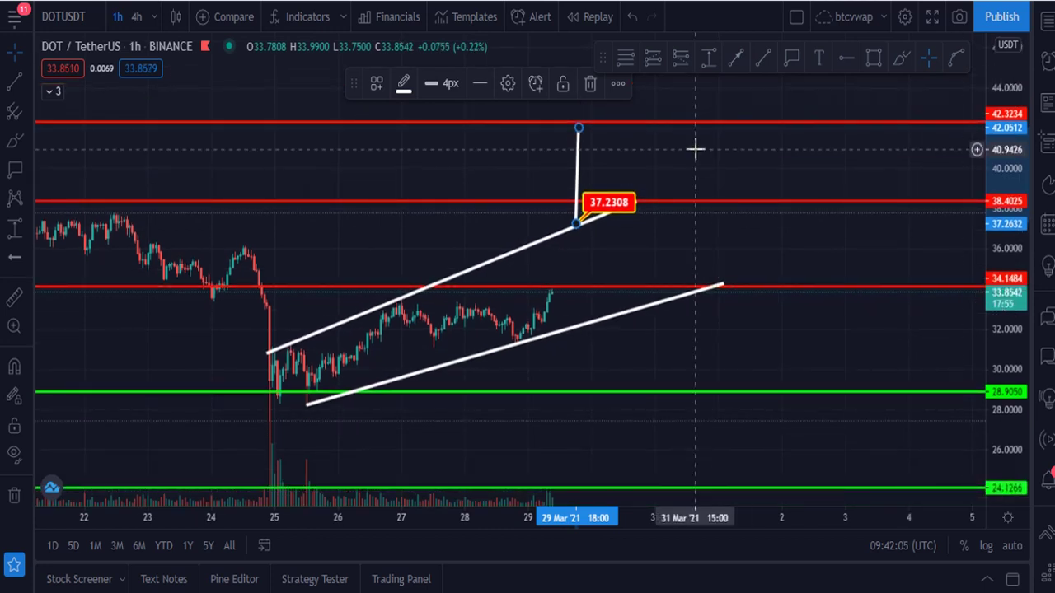
click(791, 59)
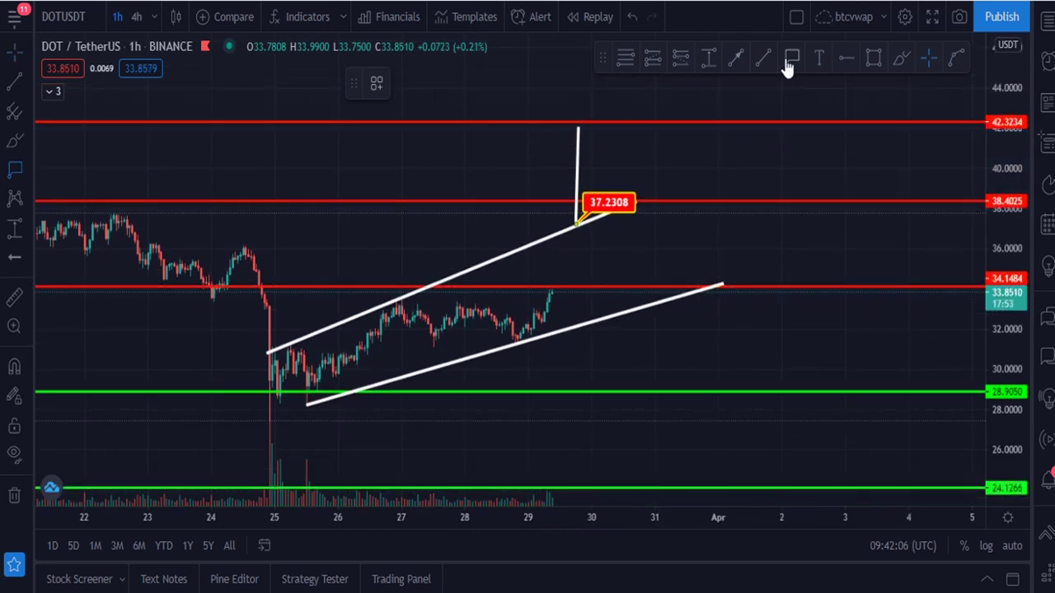
click(580, 128)
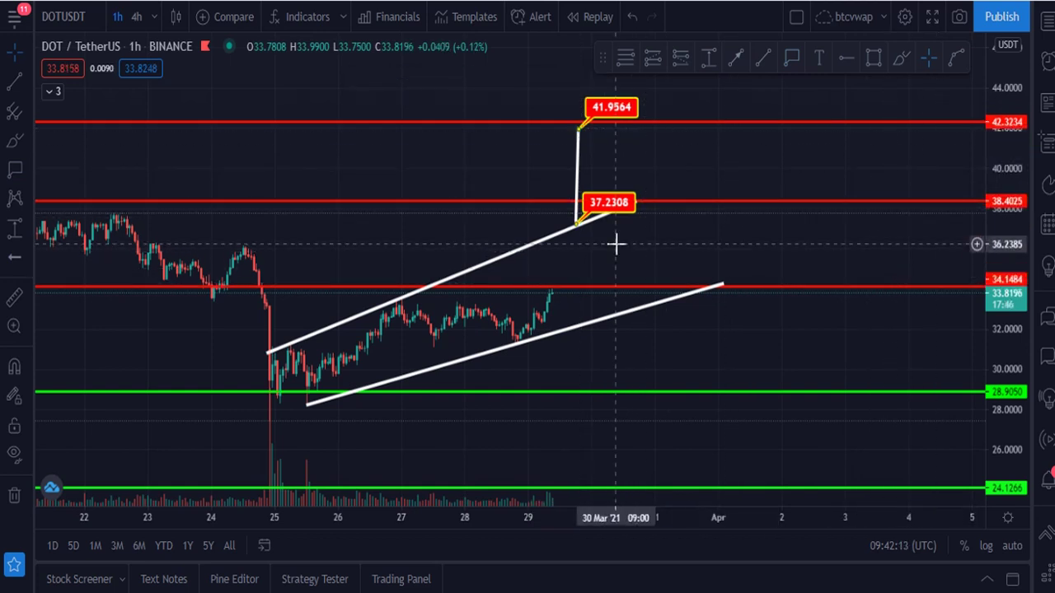
Step: Show the EMA Ribbon over the DOT candles to examine it against the price, and hide it again
click(63, 93)
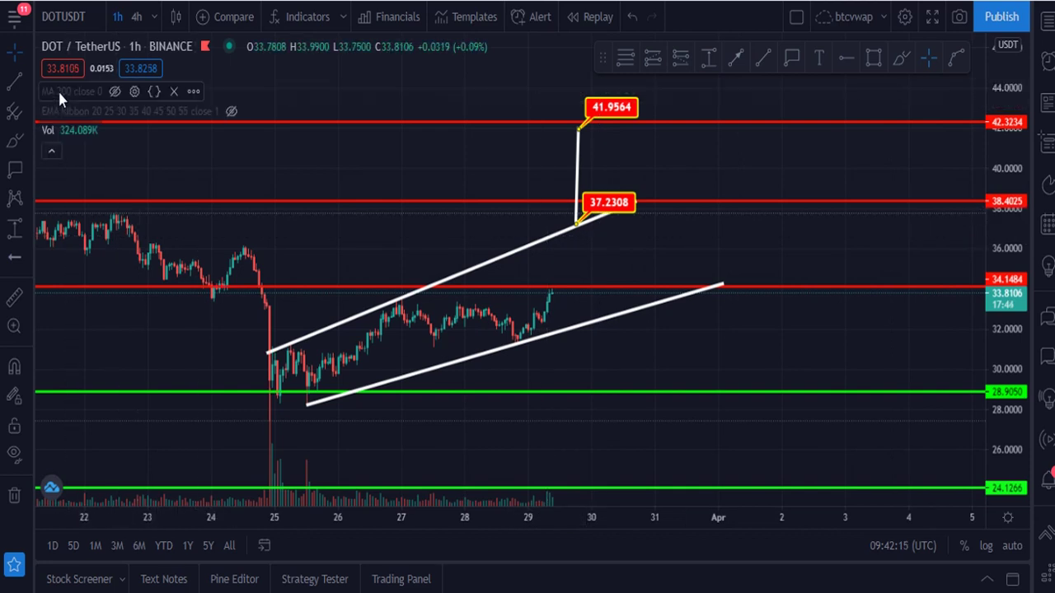
click(231, 113)
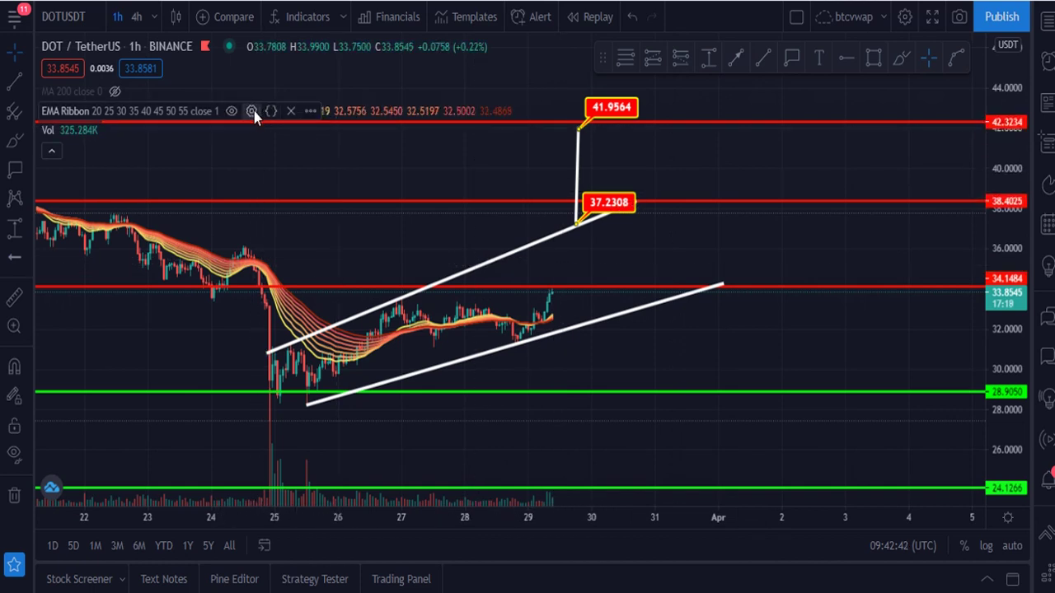
click(230, 112)
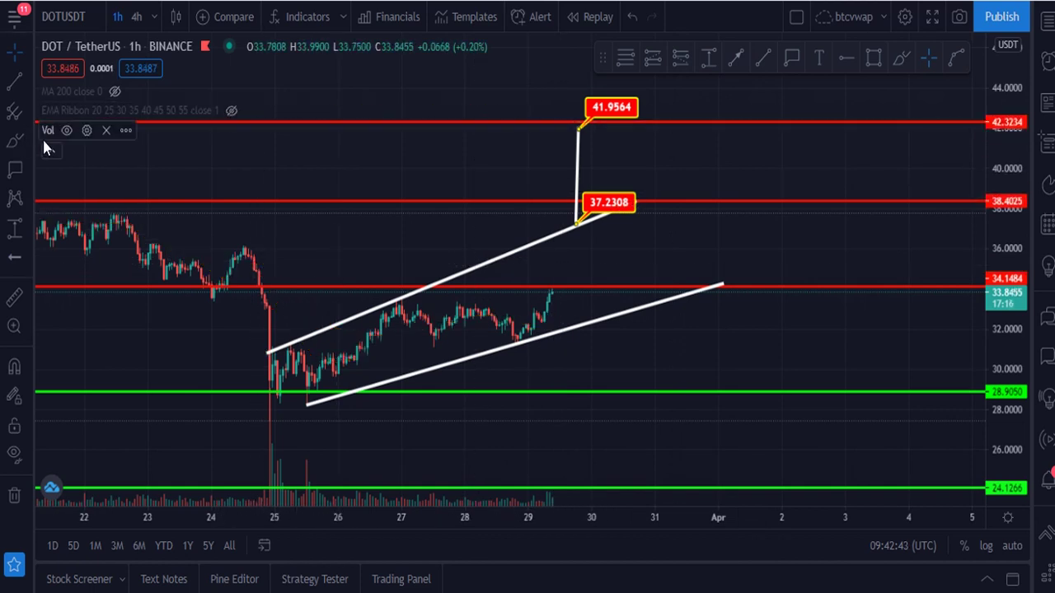
Step: Show the 200-period moving average on the DOT chart to compare it with the price, and switch the chart to LINKUSDT
click(116, 92)
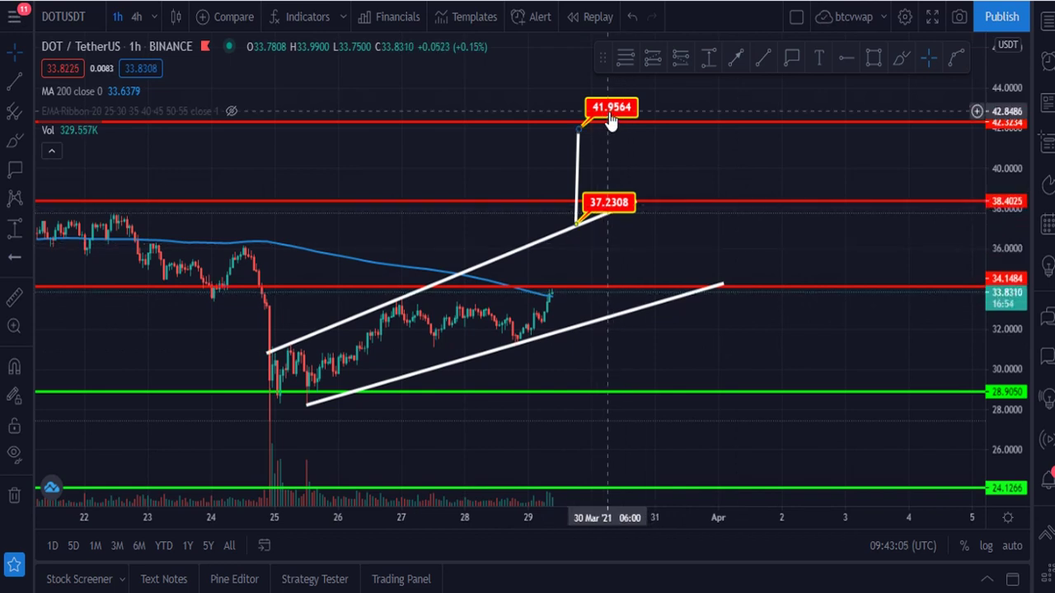
click(1046, 33)
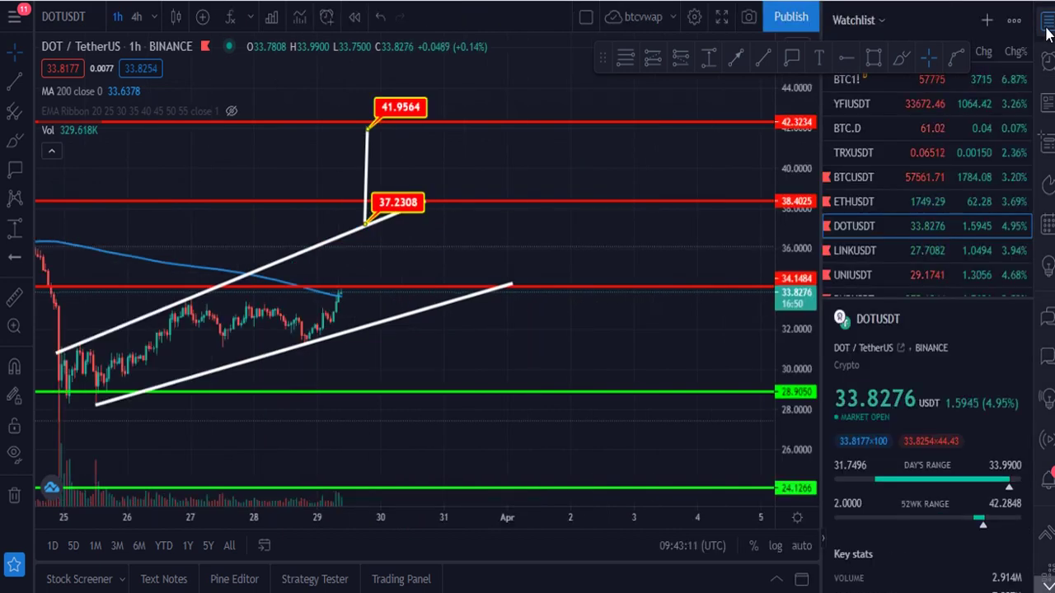
click(859, 251)
click(1048, 32)
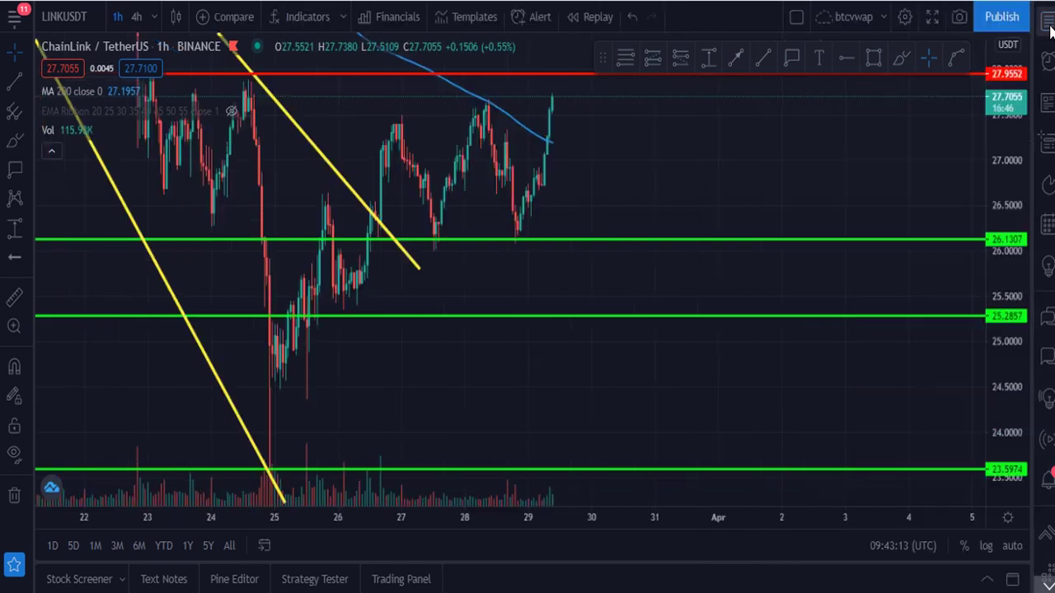
Step: Examine the LINK price against the 200-period moving average and hide the moving average again
drag(1013, 179, 1013, 221)
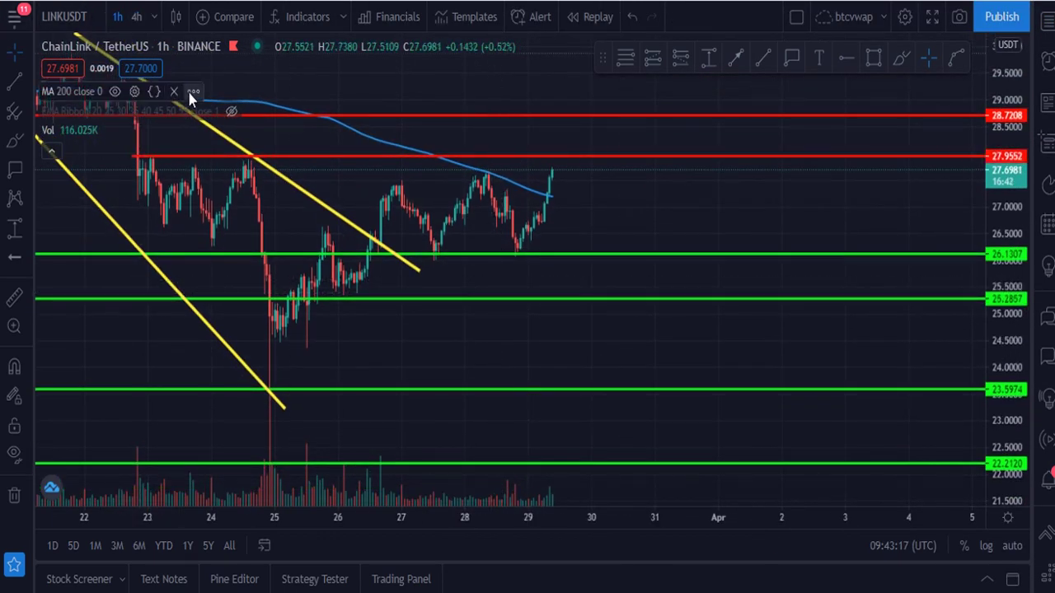
mouse_move(123, 97)
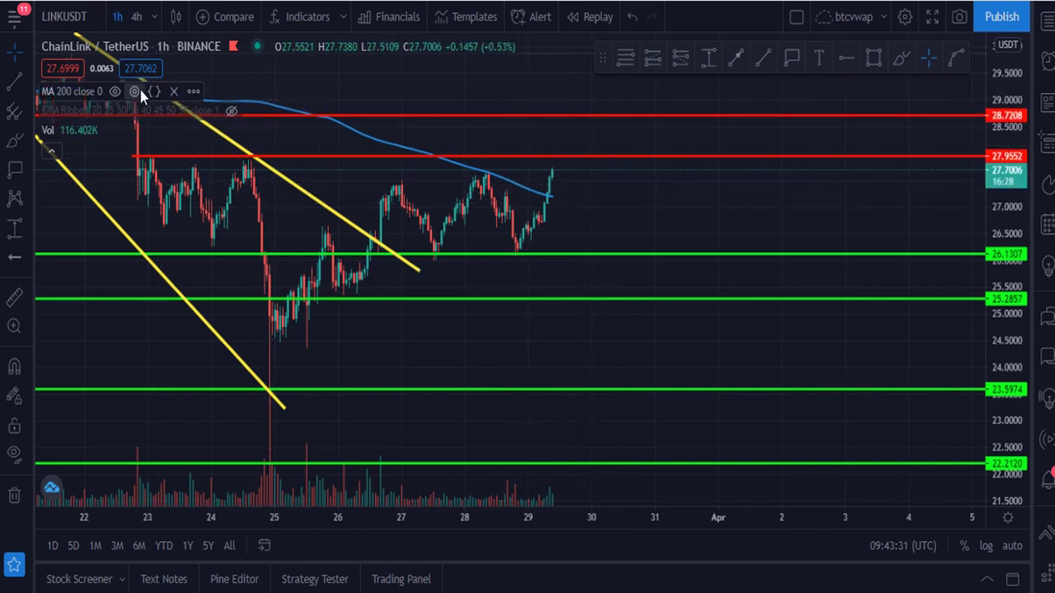
click(116, 92)
Step: Brush a yellow W along the LINK candles from 27 to 29 Mar, with a neckline across its tops at about 27.55 to 27.63
drag(789, 223, 820, 234)
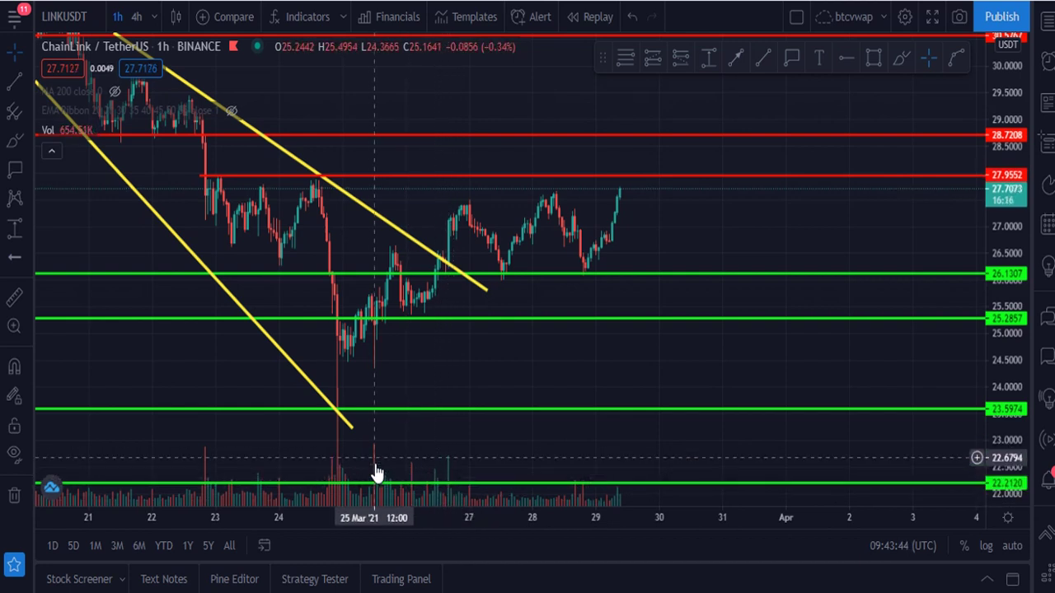
drag(1018, 247, 1009, 315)
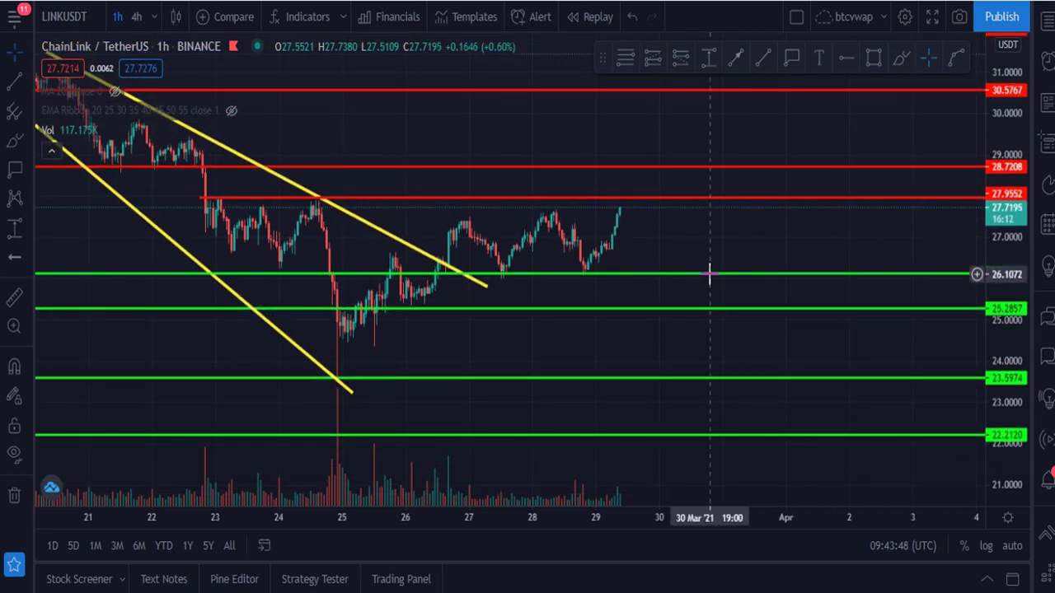
drag(737, 244, 835, 271)
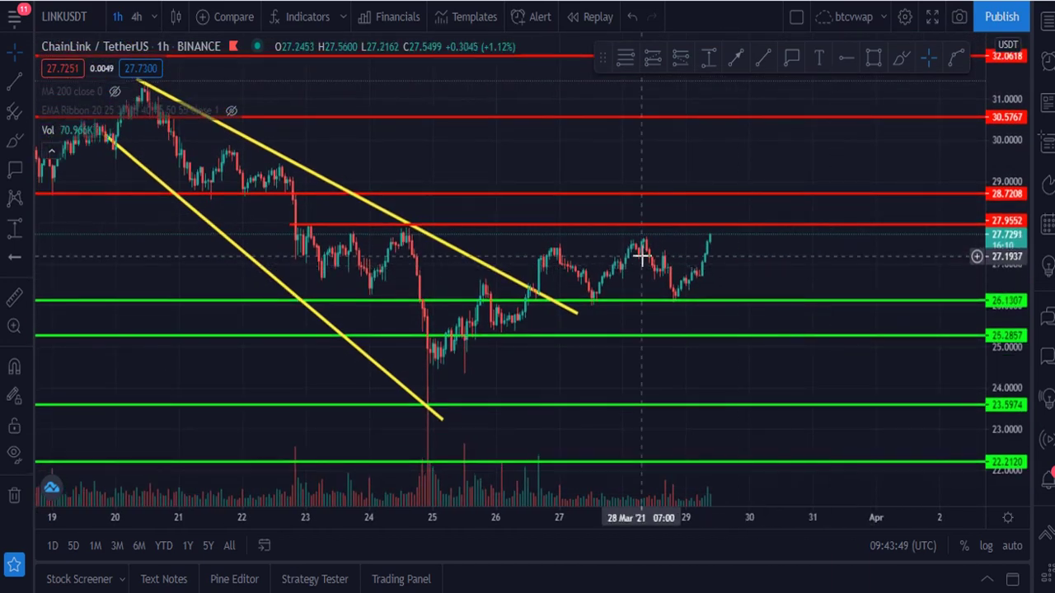
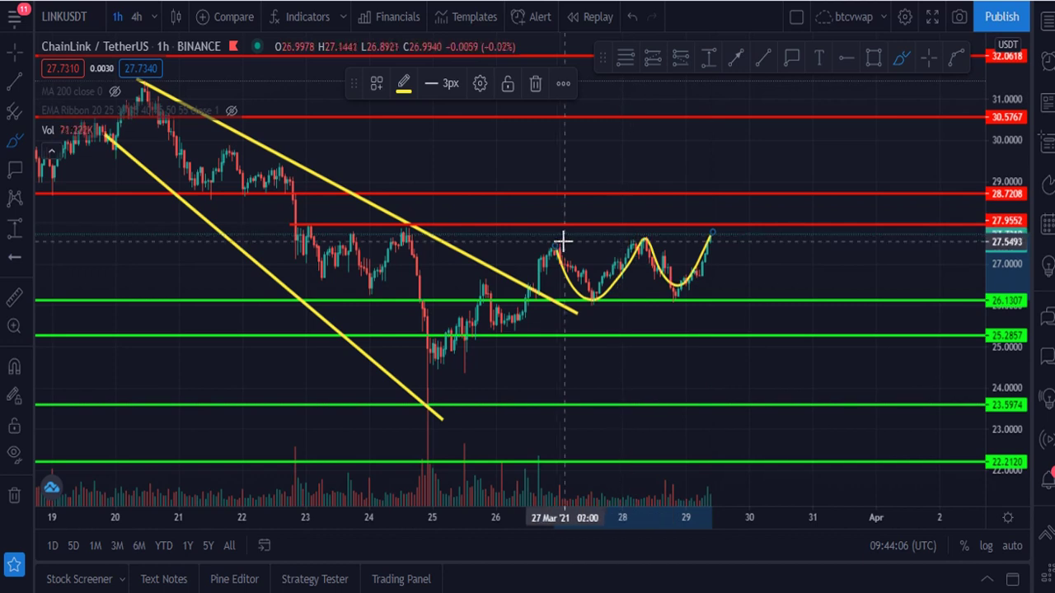
drag(554, 242, 715, 239)
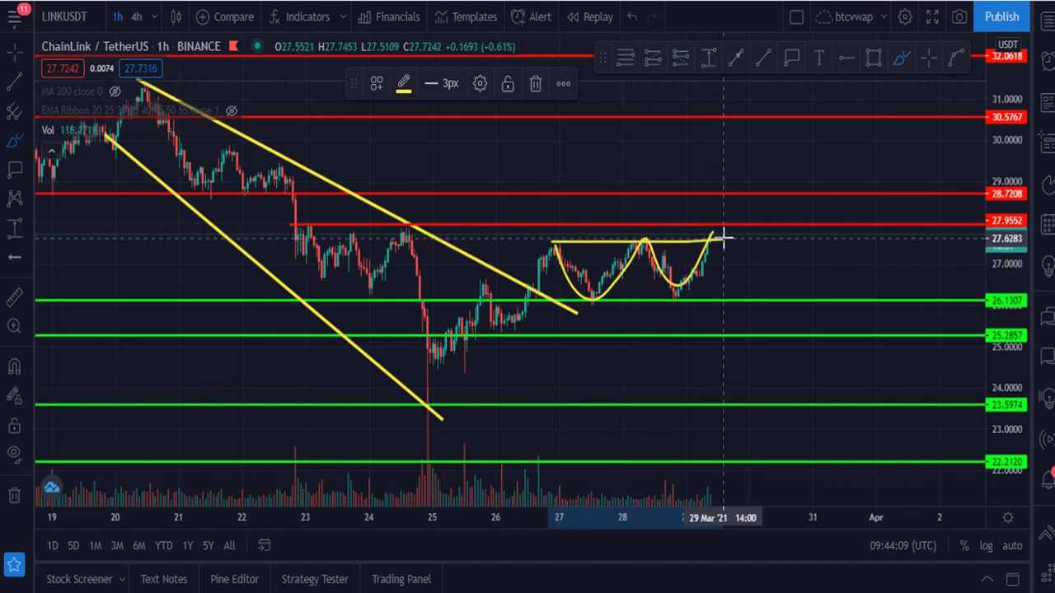
Step: Draw a vertical trend line at the W's middle peak on 28 Mar, from about 27.73 down to about 26.07
click(765, 58)
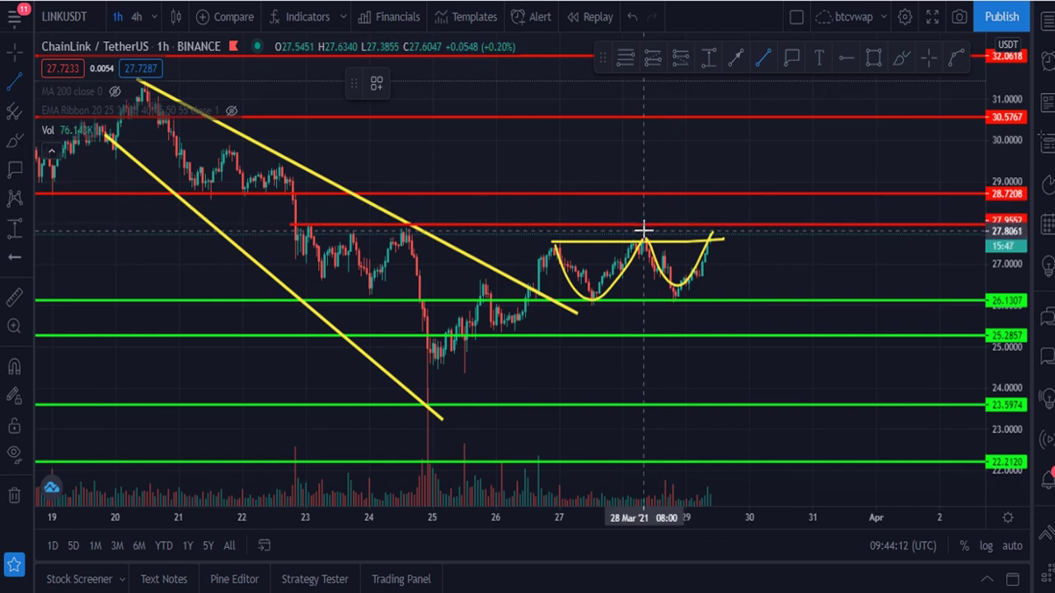
click(644, 237)
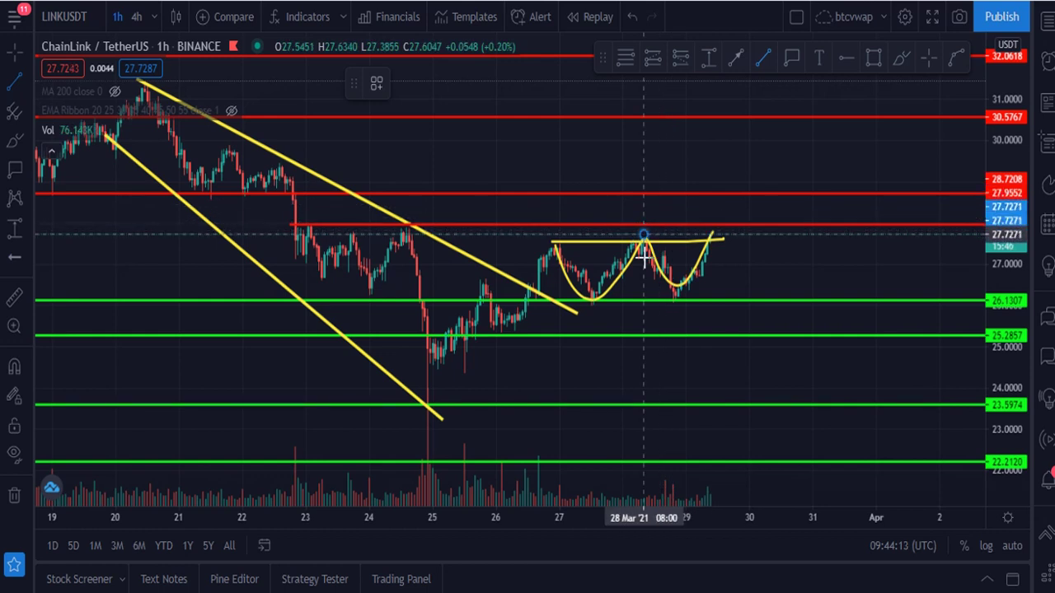
click(643, 302)
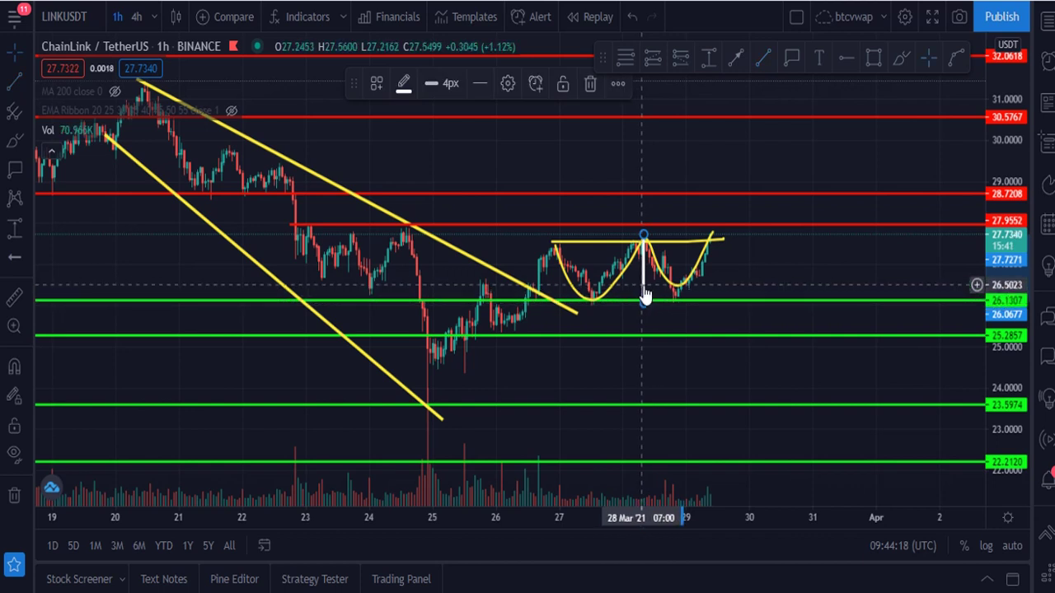
Step: Move the W's height line onto the neckline's breakout end, spanning about 27.75 to 29.41, and label its upper end with a 29.4654 callout
drag(650, 280, 708, 217)
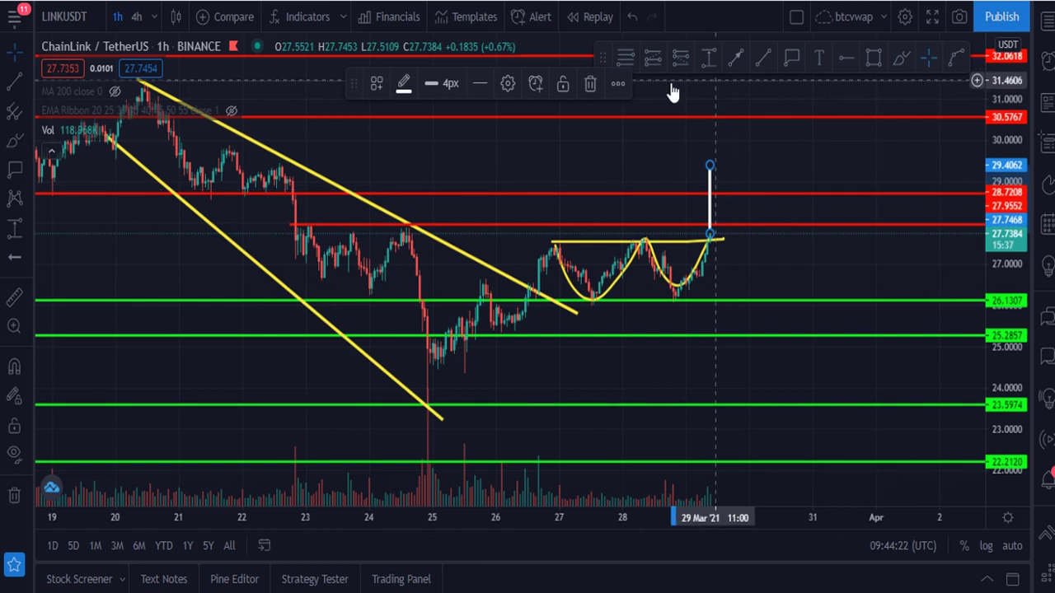
click(791, 60)
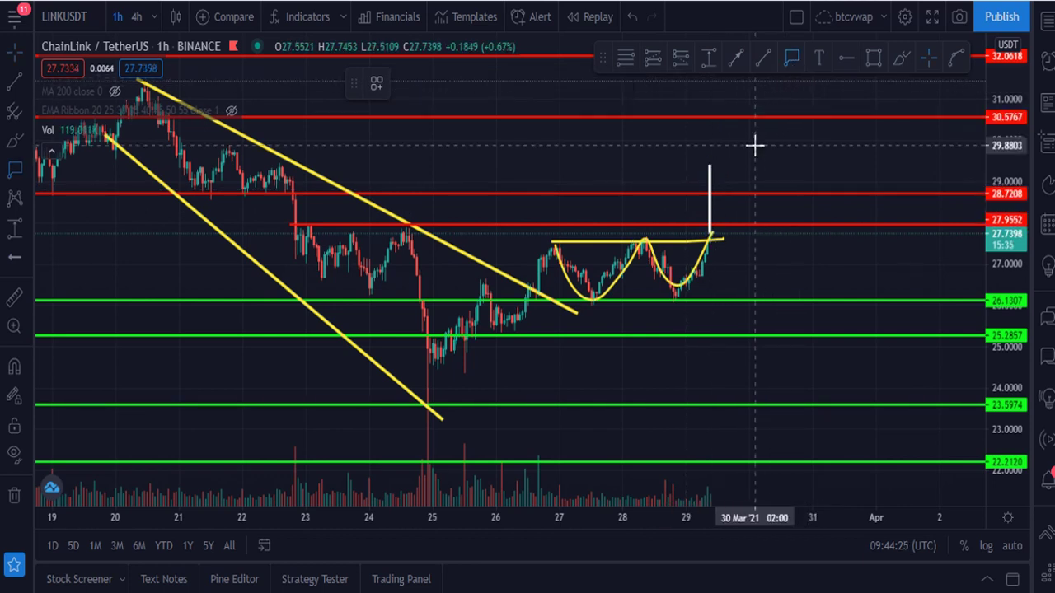
click(711, 166)
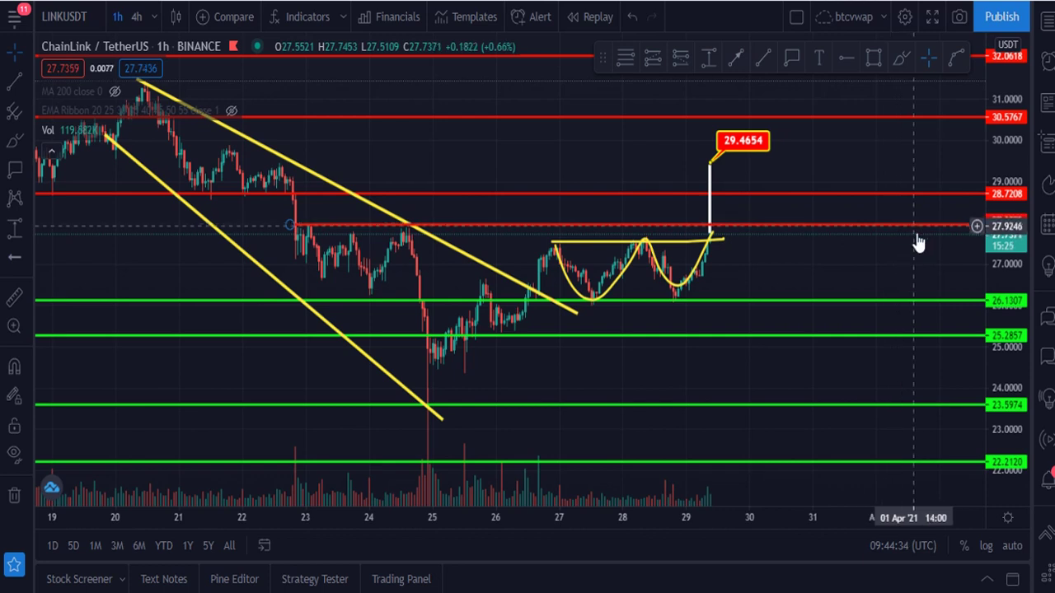
Step: Show the EMA Ribbon over the LINK candles for examination, hide it again, and collapse the indicator legend
click(231, 113)
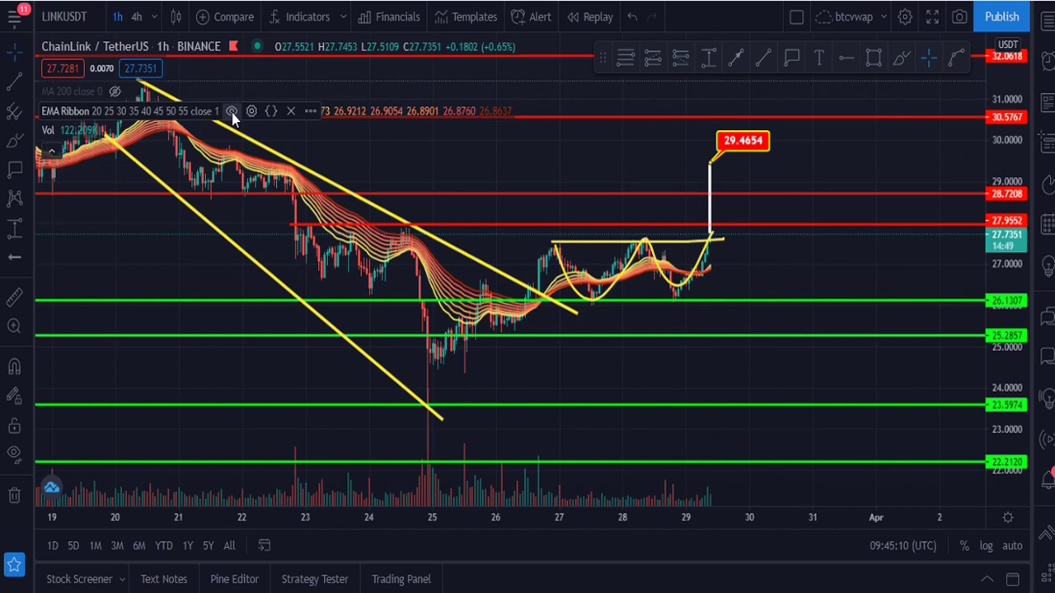
click(231, 111)
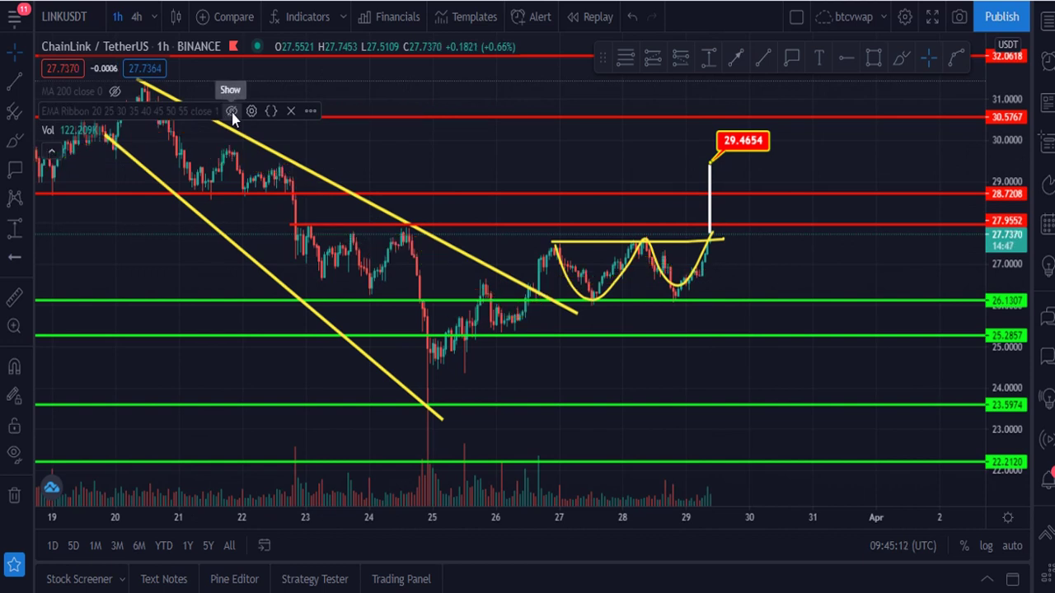
click(52, 156)
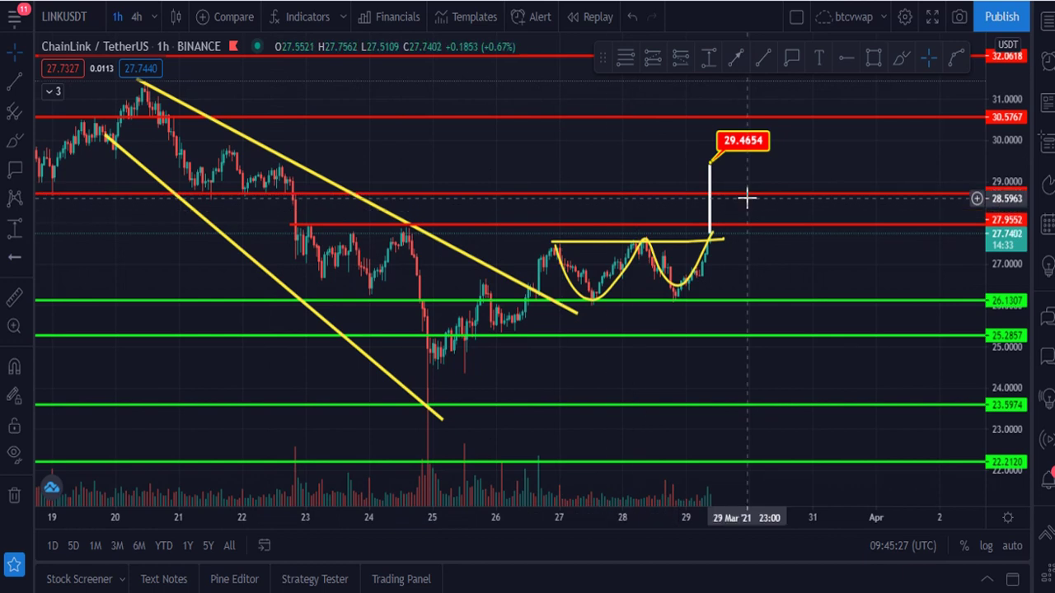
Step: Measure the price range from the green 25.2857 line up to the red 27.9552 line
click(708, 59)
click(768, 336)
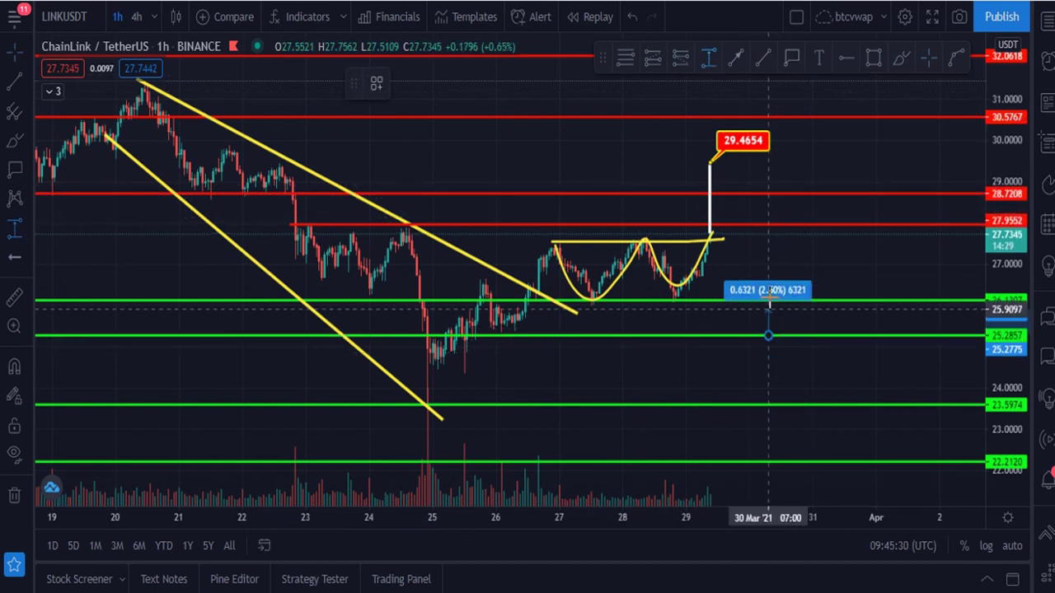
click(822, 225)
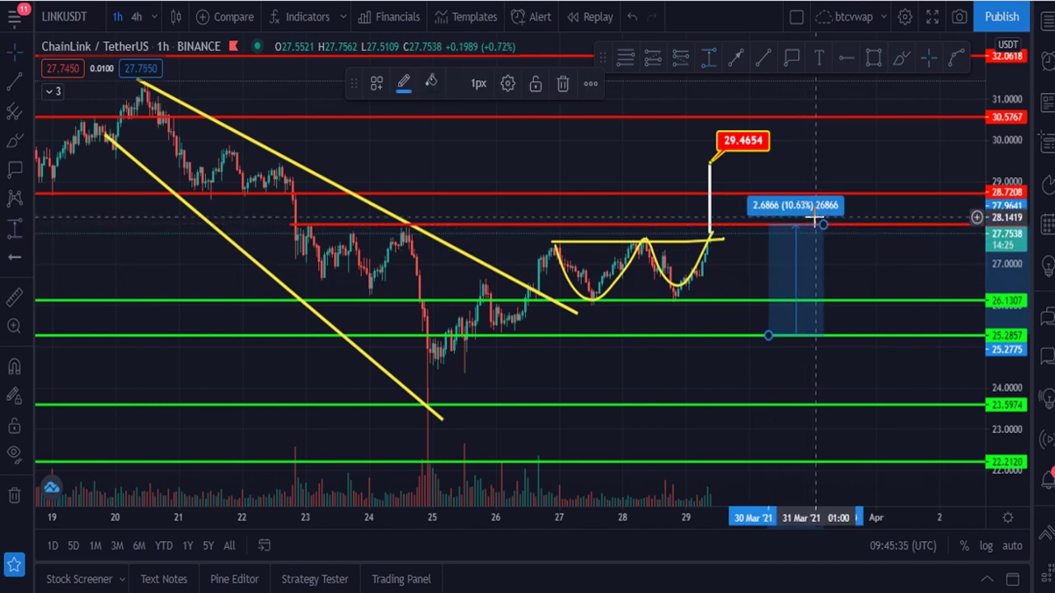
Step: Move the price range box on top of the red 27.9552 line and label its upper corner with a 30.6507 callout
drag(814, 235, 810, 117)
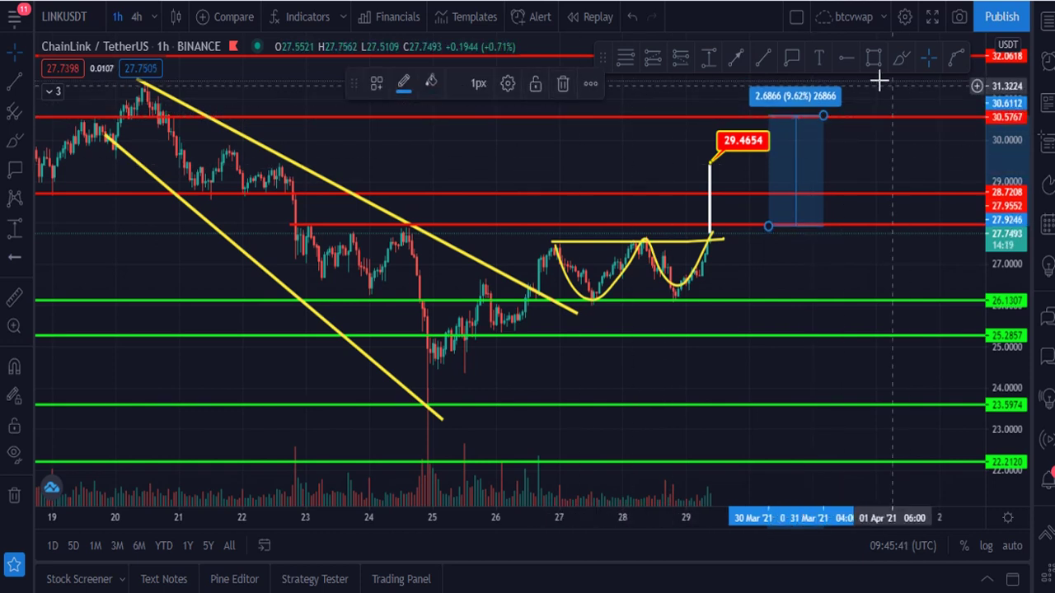
click(793, 58)
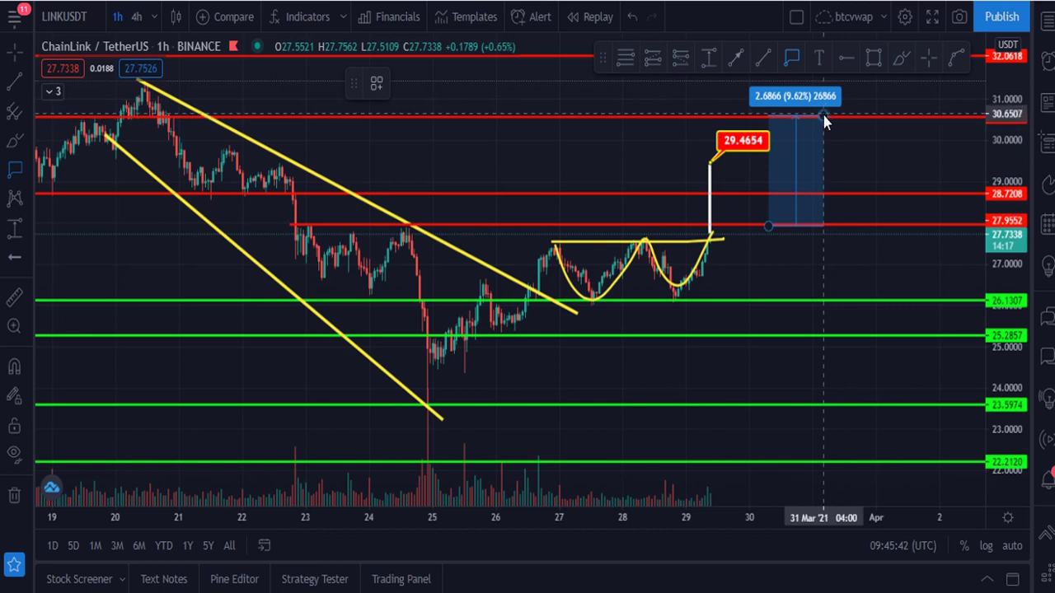
click(824, 116)
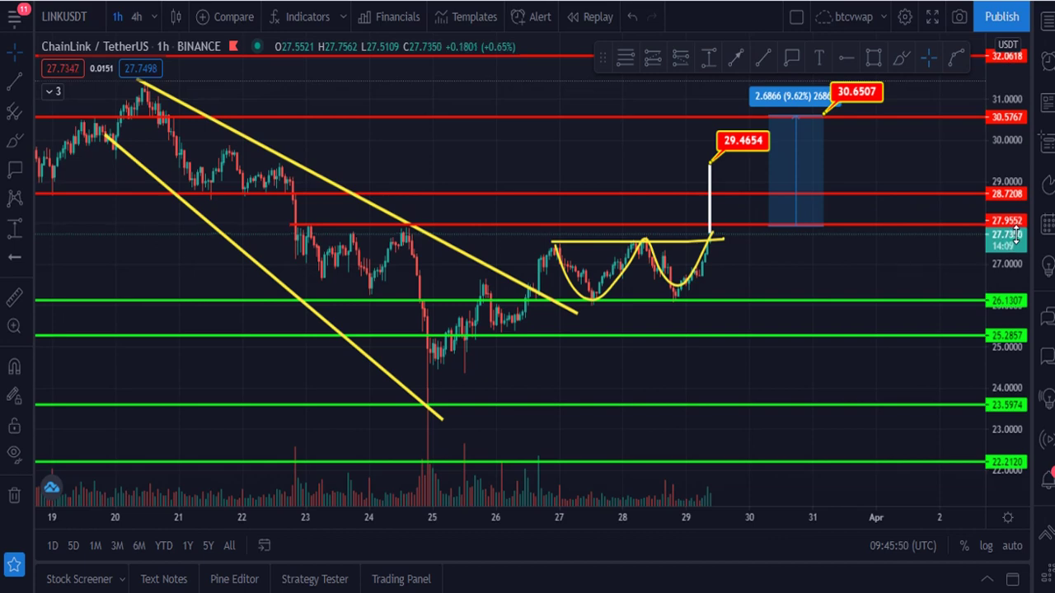
Step: Switch the chart from LINKUSDT to UNIUSDT using the watchlist
drag(871, 160, 824, 182)
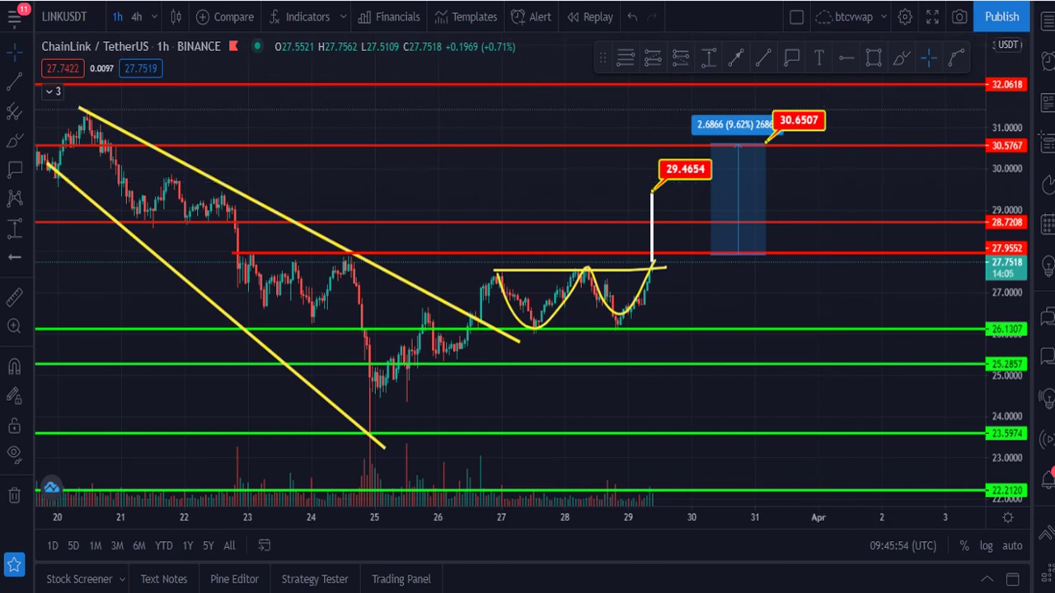
click(1045, 24)
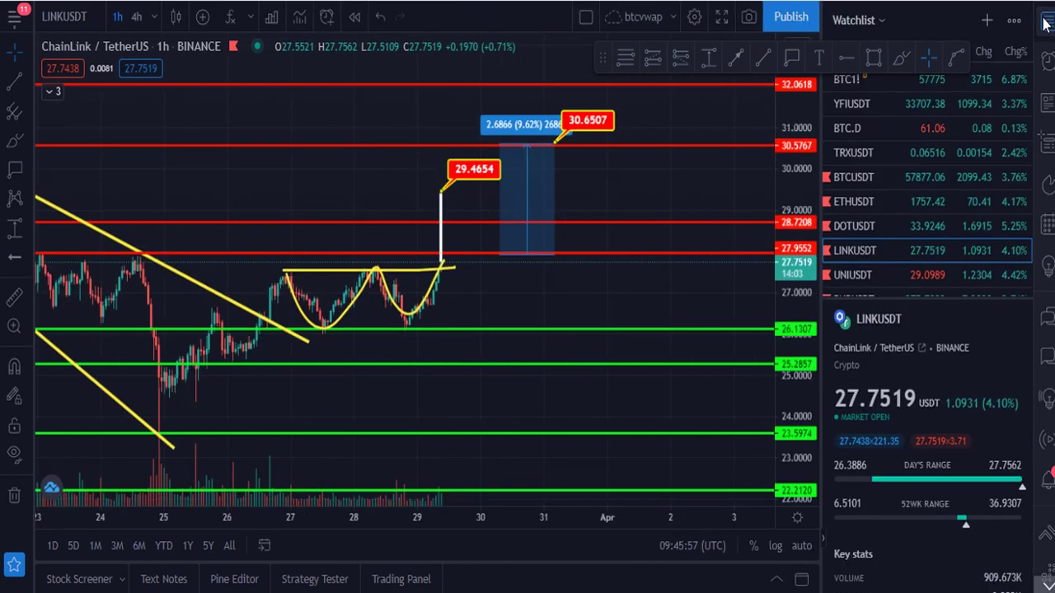
click(858, 276)
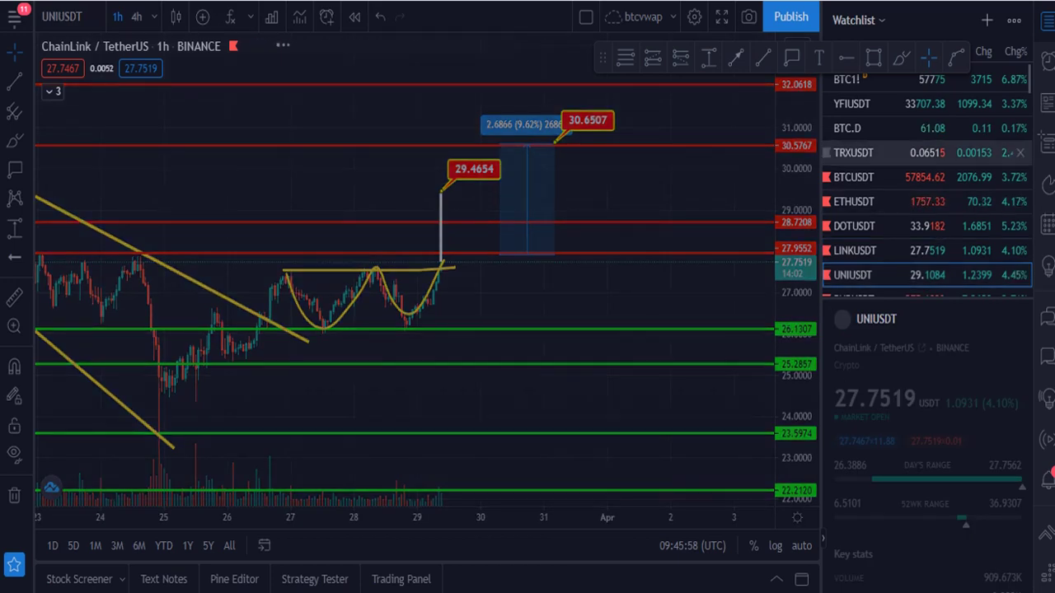
click(1045, 24)
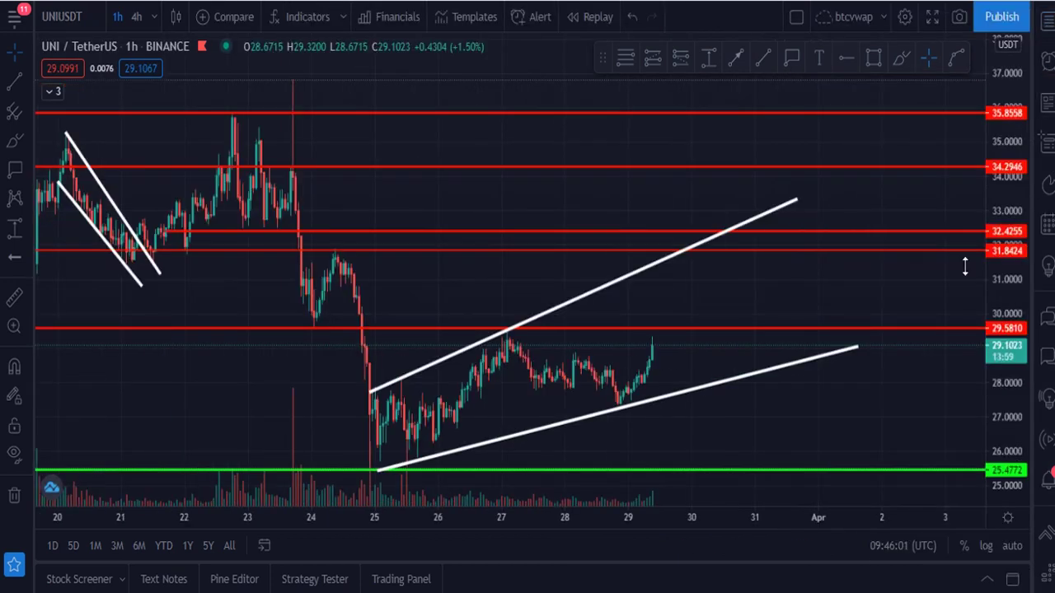
Step: Draw a near-vertical trend line across the white rising channel at 29 Mar, from about 27.39 up to about 31.6
drag(876, 382, 870, 330)
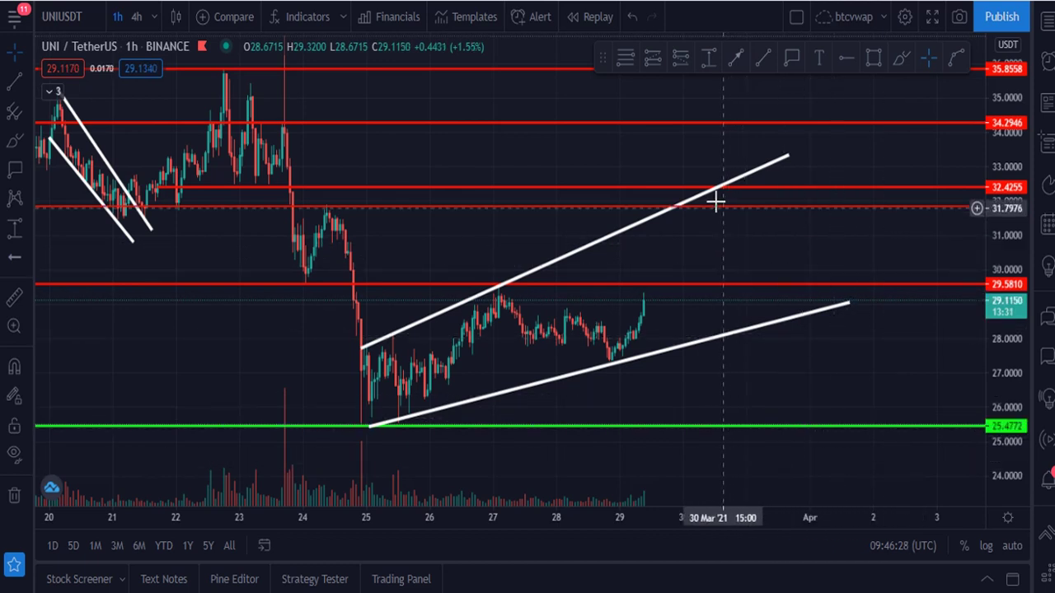
click(764, 66)
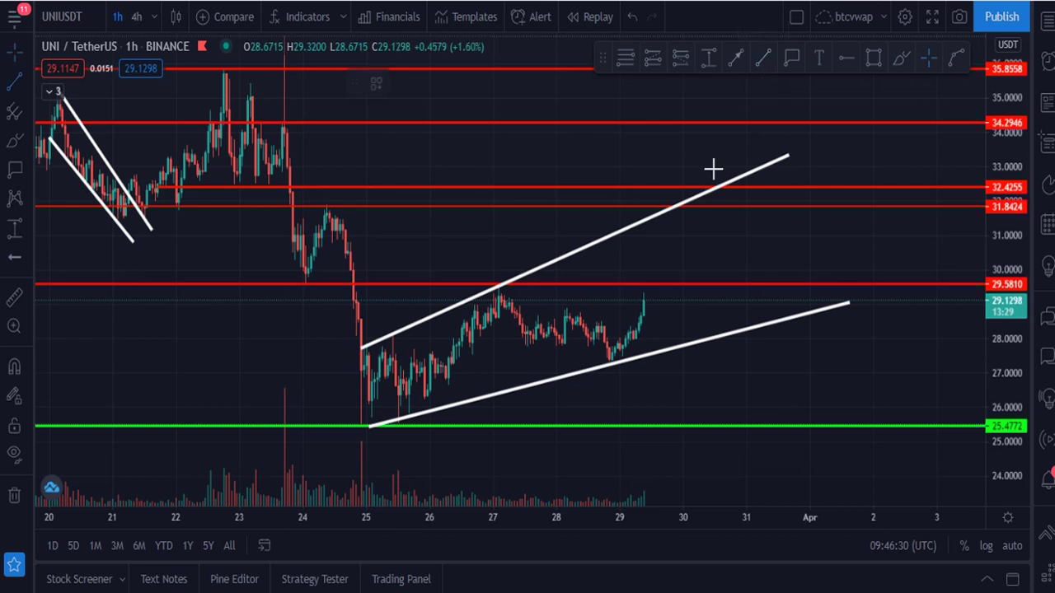
click(638, 359)
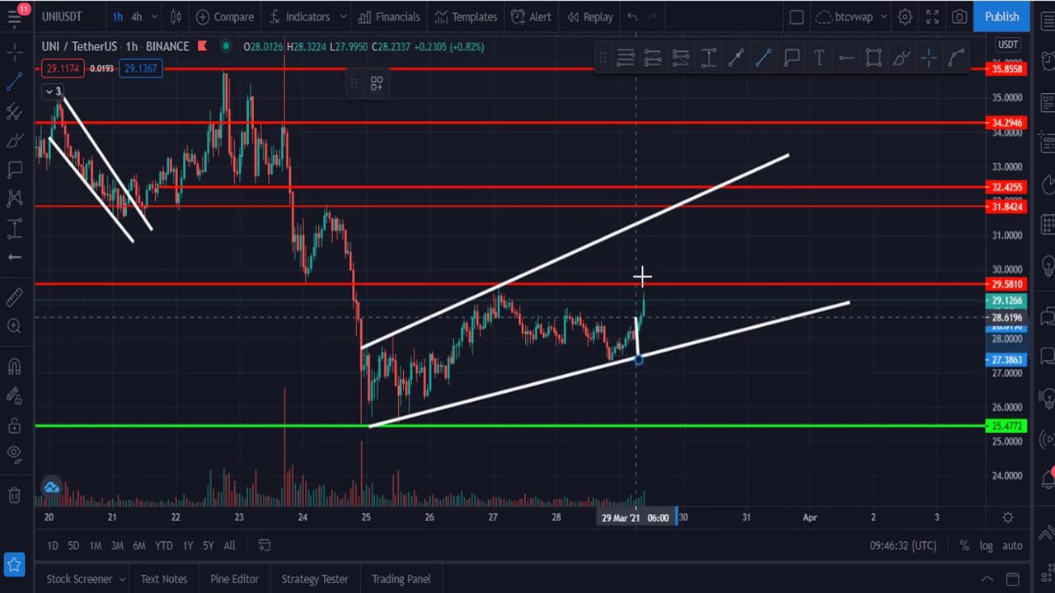
click(656, 216)
Step: Move the UNI channel's height line onto its upper boundary, spanning about 31.85 to 36.07, and label its upper end with a 36.1872 callout
drag(654, 262, 691, 65)
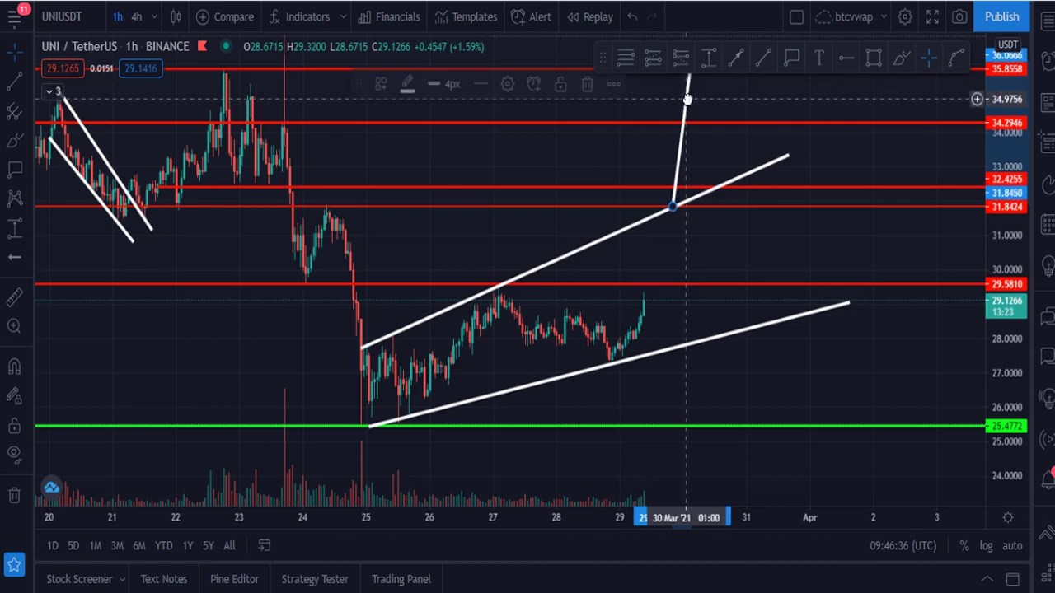
drag(1015, 289, 1012, 371)
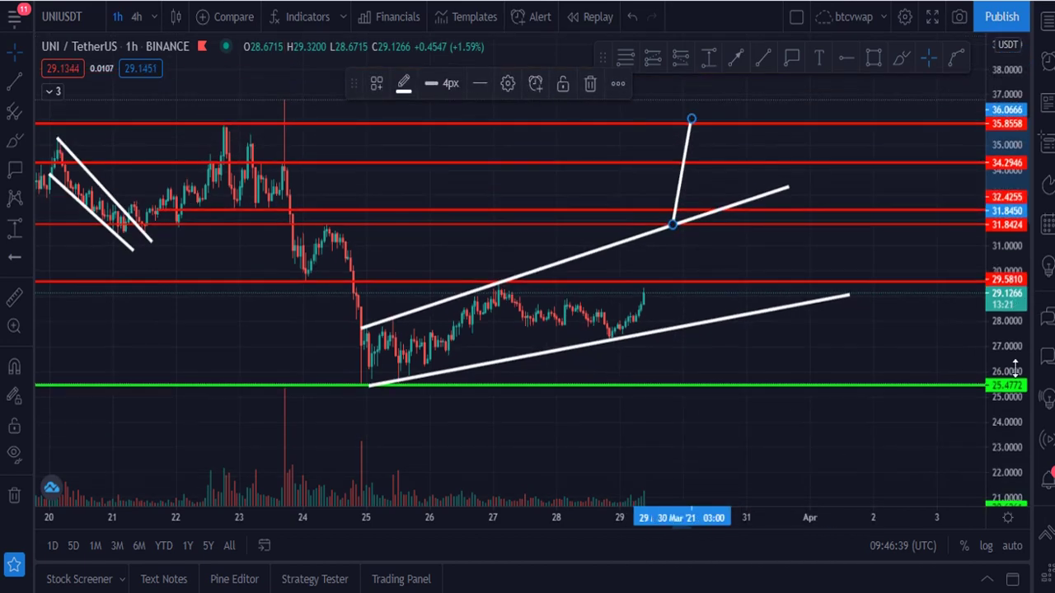
click(793, 59)
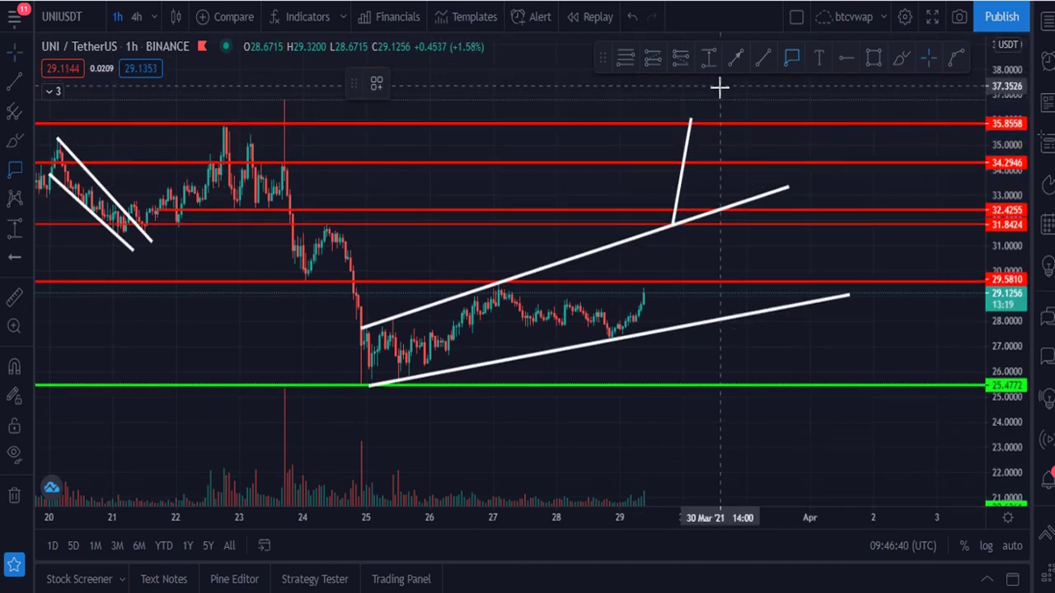
click(692, 117)
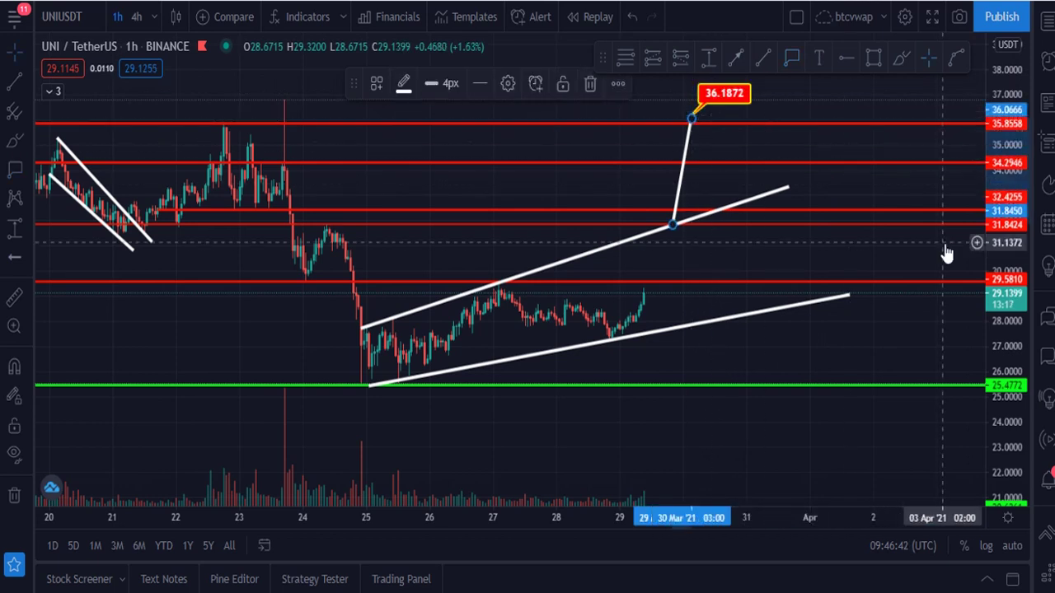
Step: Add a price callout on the UNI channel's upper boundary and move it beside the channel at 1 Apr, reading 31.6552
click(791, 66)
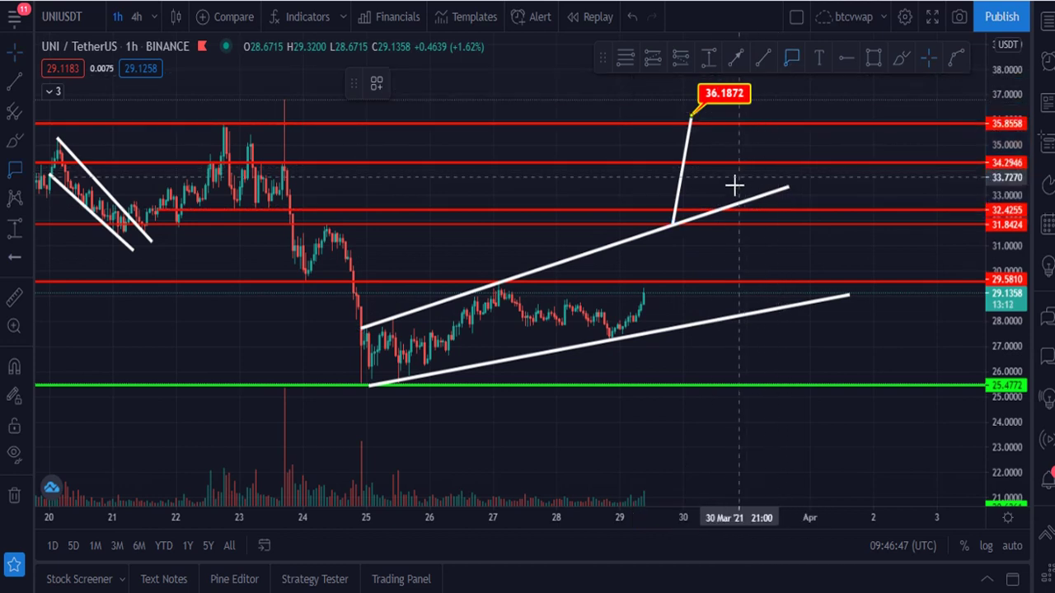
click(662, 230)
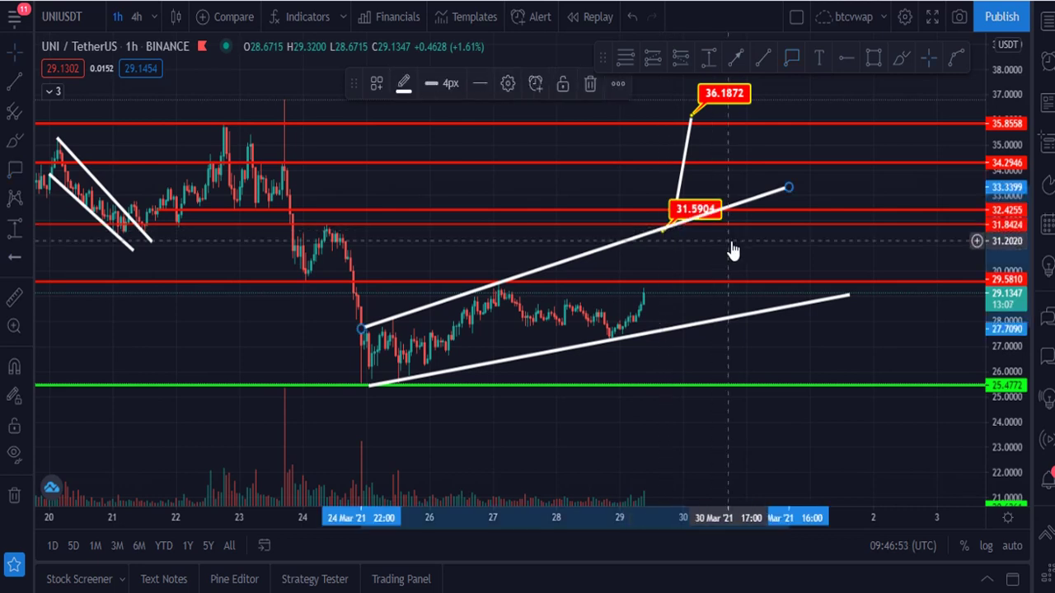
drag(705, 221, 850, 209)
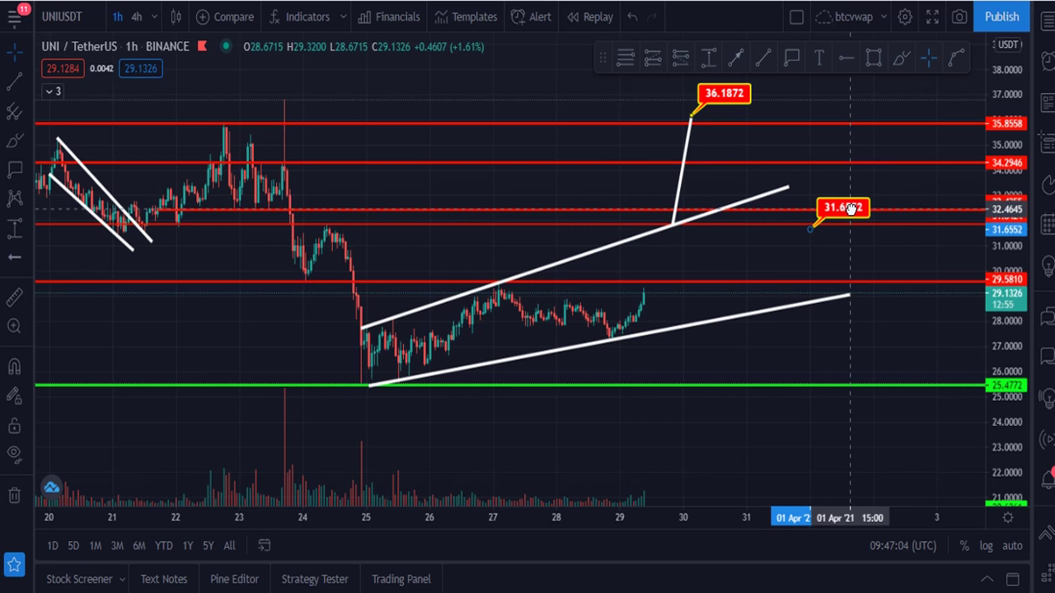
drag(851, 209, 855, 209)
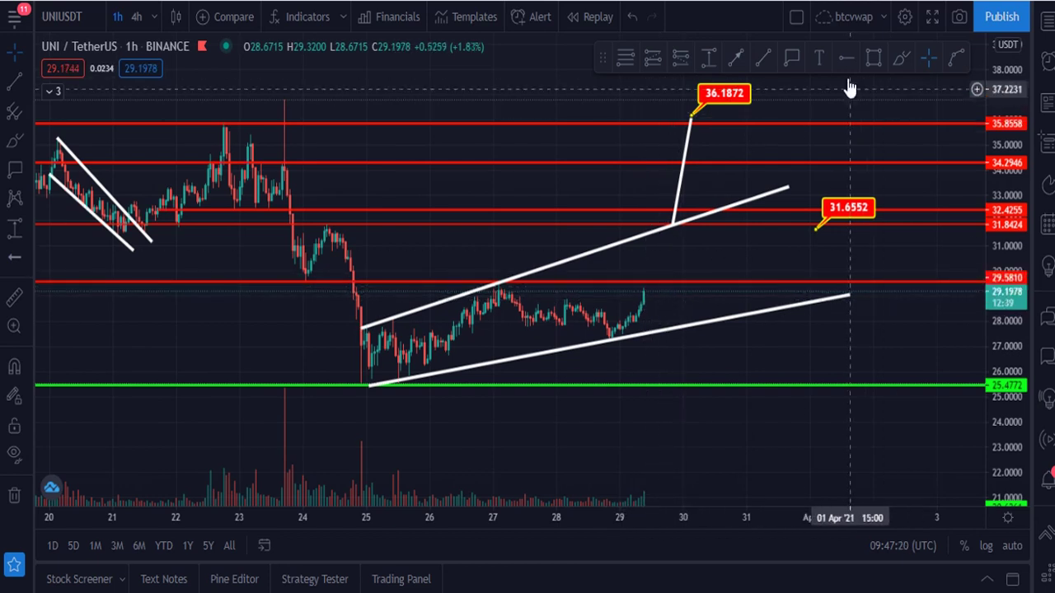
Step: Circle the latest UNI candles at the red 29.5810 line with the brush, and delete the stroke
click(903, 61)
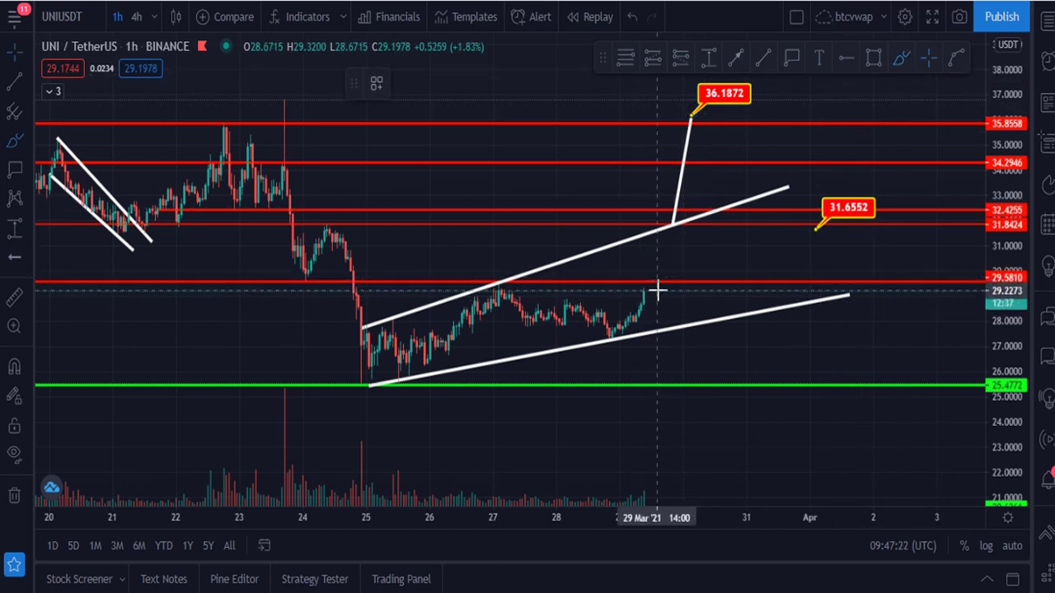
mouse_move(654, 272)
mouse_down()
mouse_move(630, 283)
mouse_move(669, 295)
mouse_move(653, 275)
mouse_up()
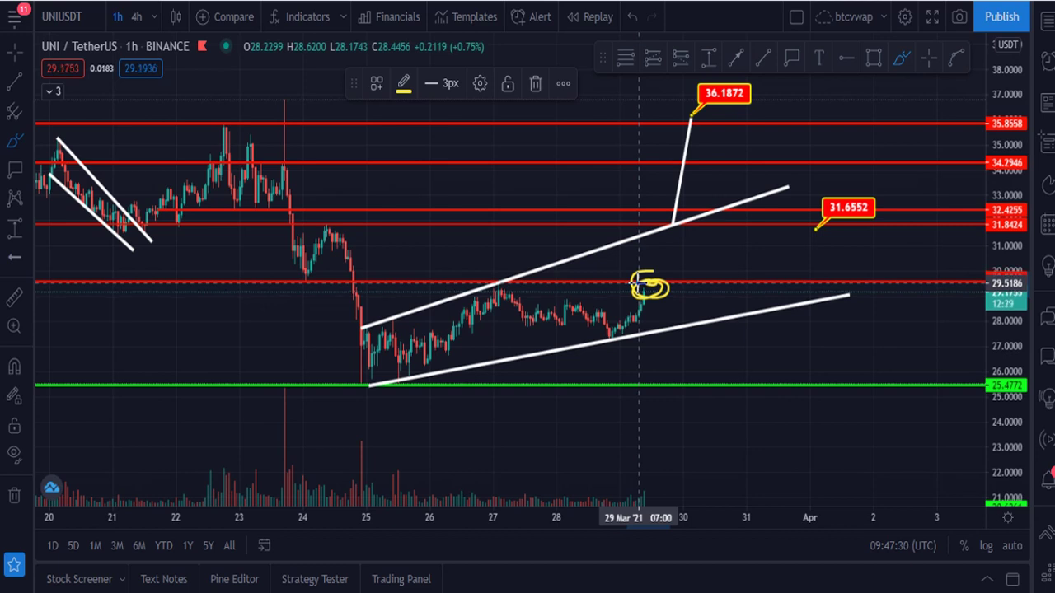
drag(639, 284, 666, 284)
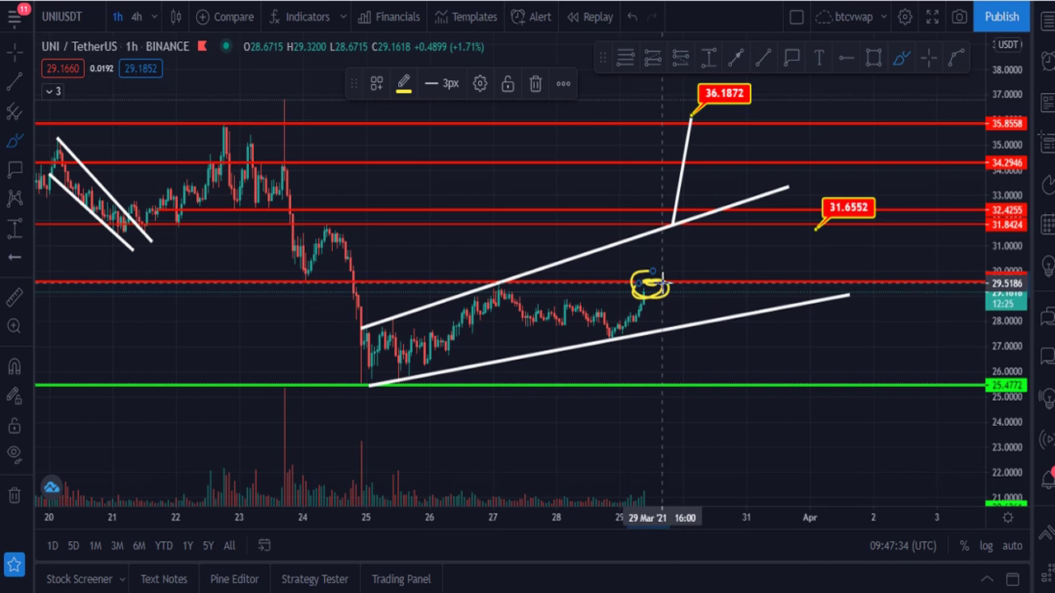
drag(662, 282, 658, 286)
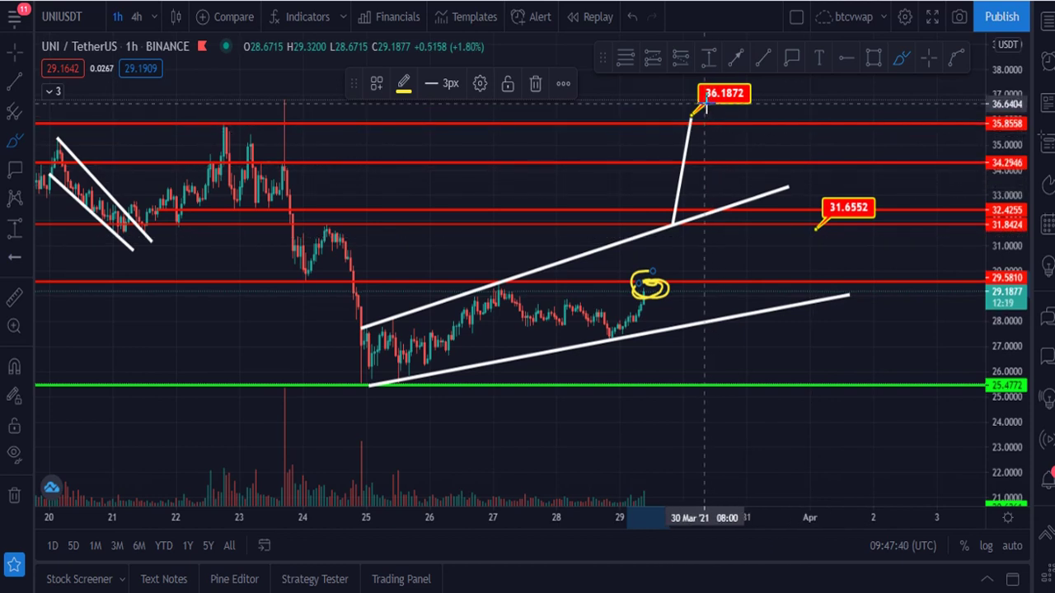
click(535, 84)
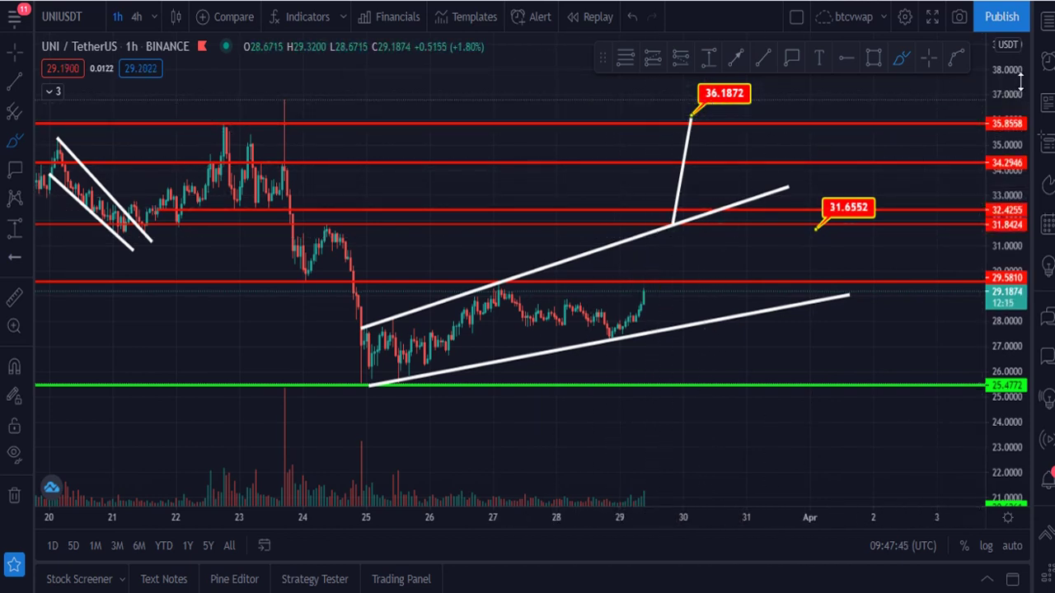
Step: Switch the chart from UNIUSDT to BNBUSDT using the watchlist
click(1043, 23)
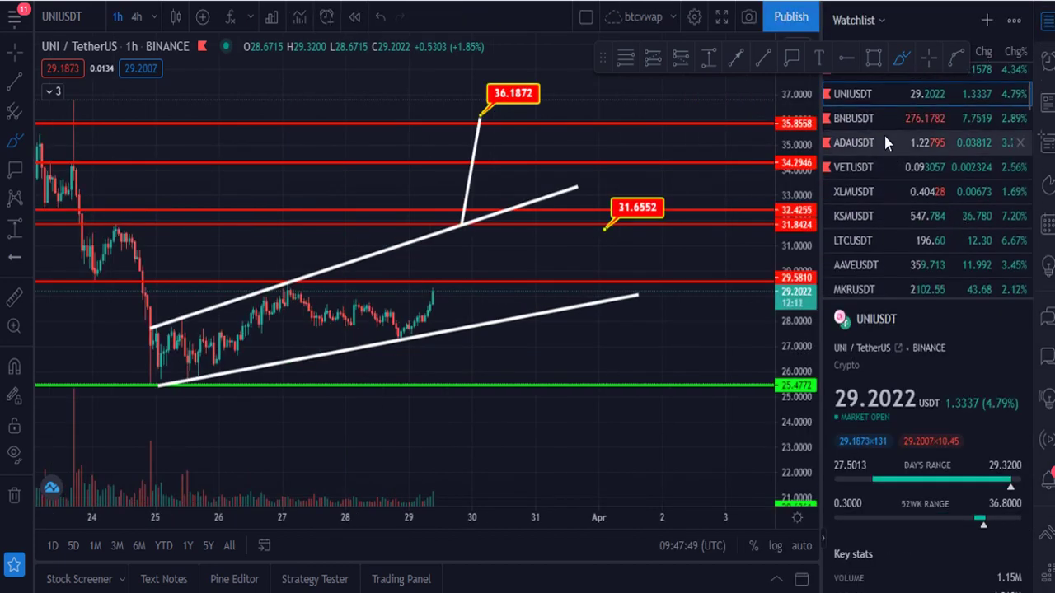
click(863, 125)
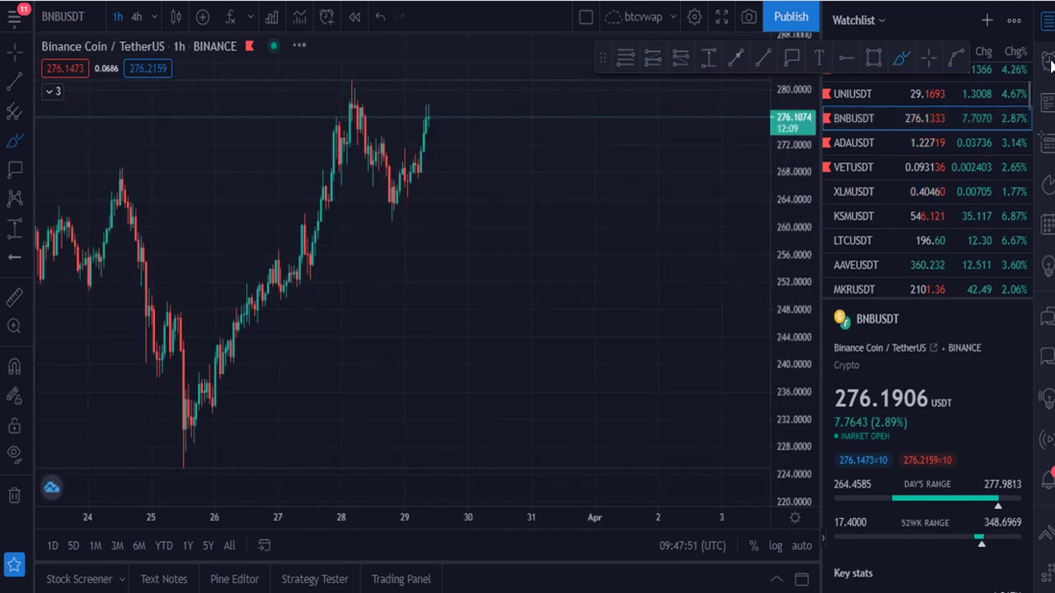
click(1044, 23)
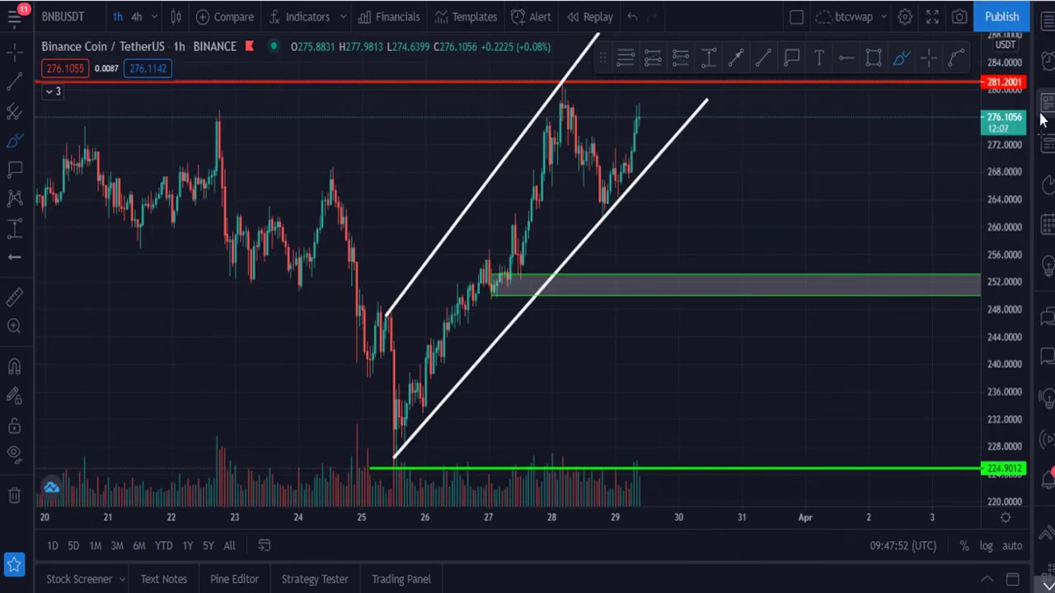
Step: Draw a near-vertical trend line across the white rising channel at 28 Mar, from about 281.80 down to about 255.56
drag(1020, 175, 1023, 363)
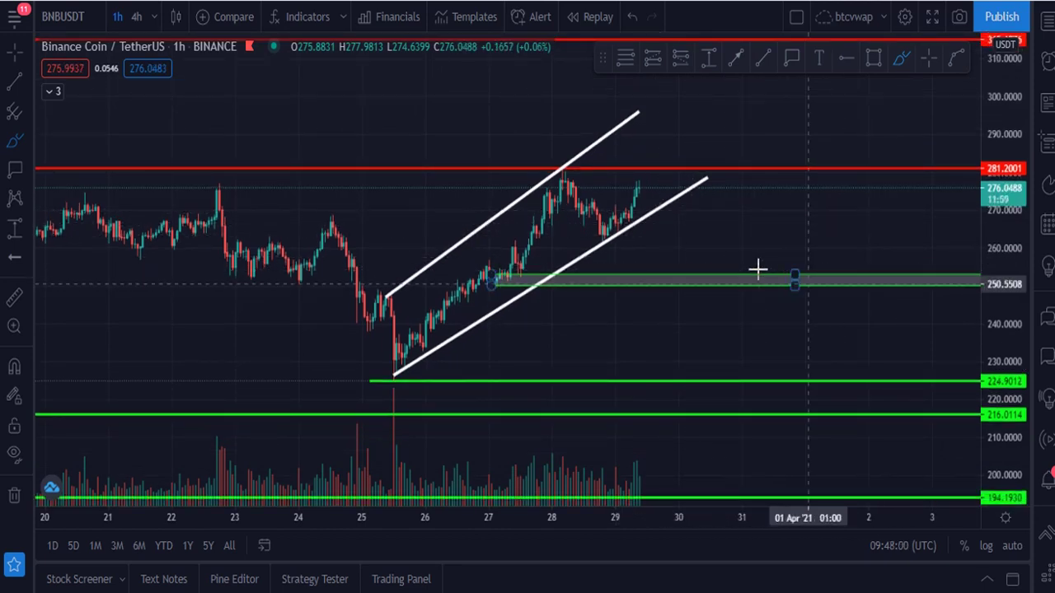
click(795, 281)
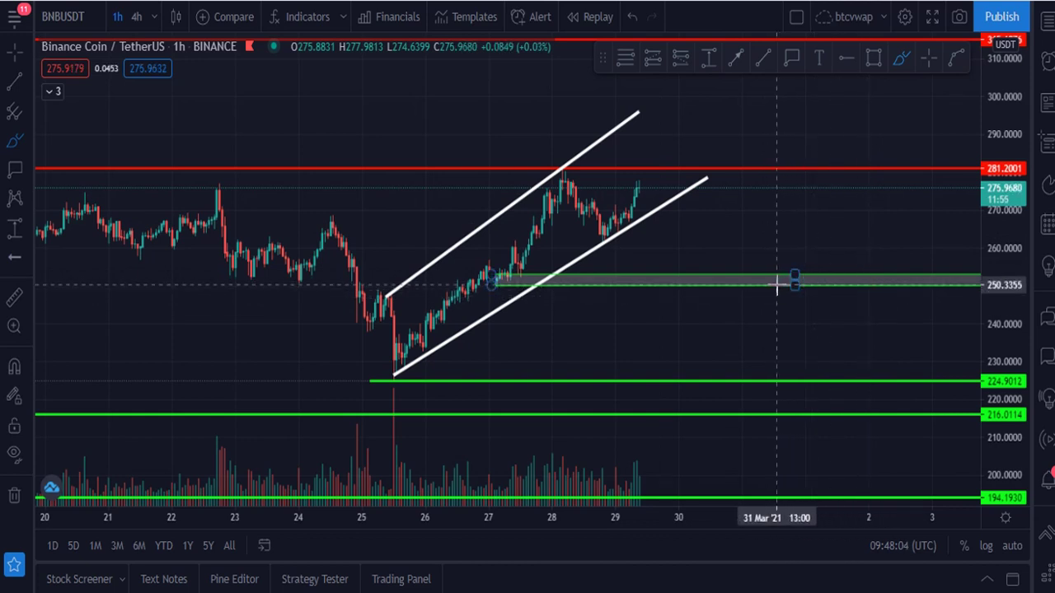
click(714, 235)
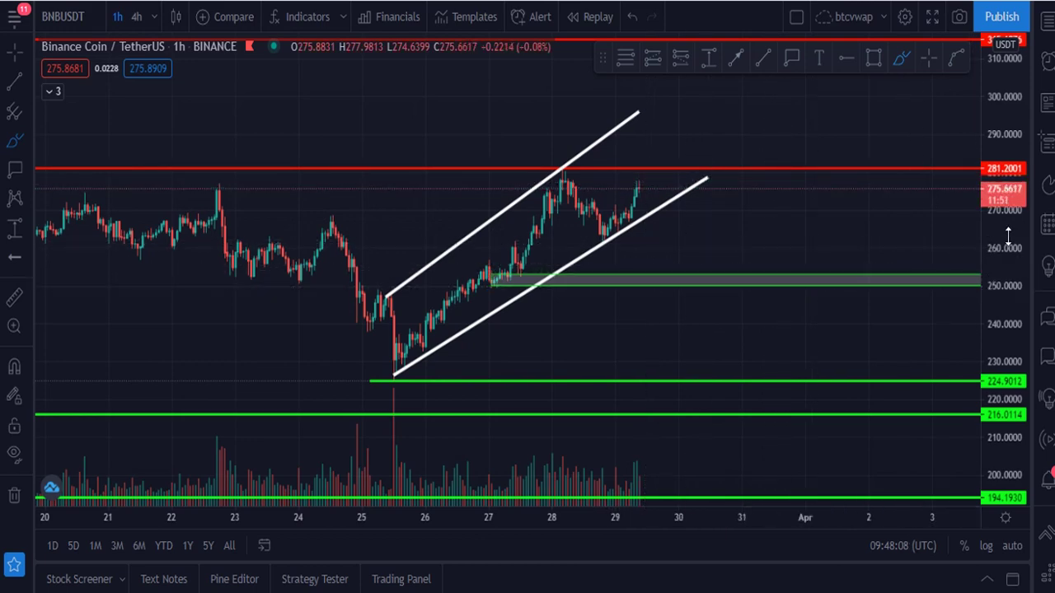
drag(1005, 281, 1004, 320)
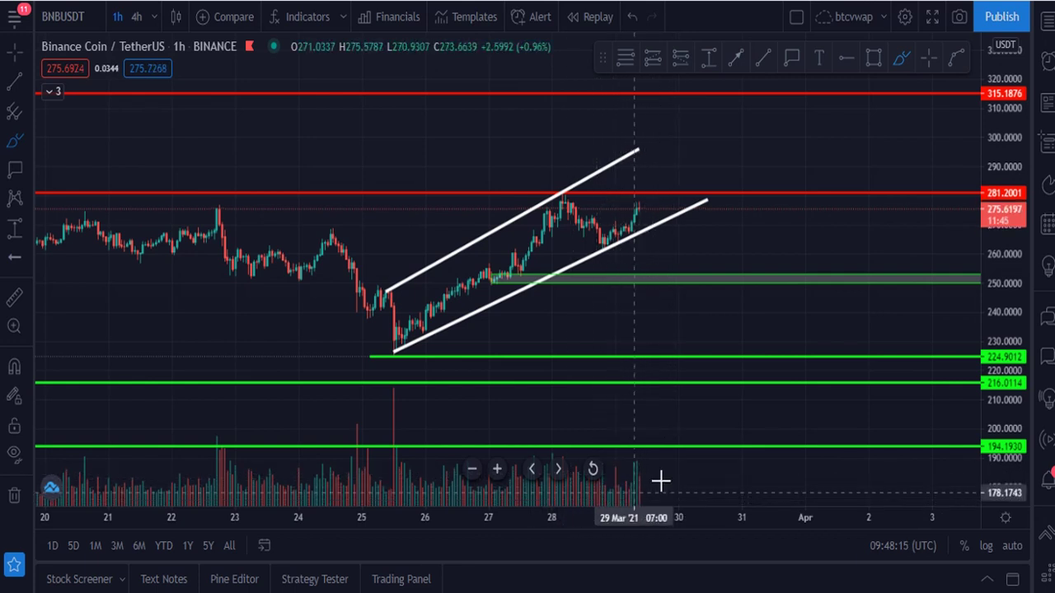
click(16, 52)
drag(1000, 310, 999, 284)
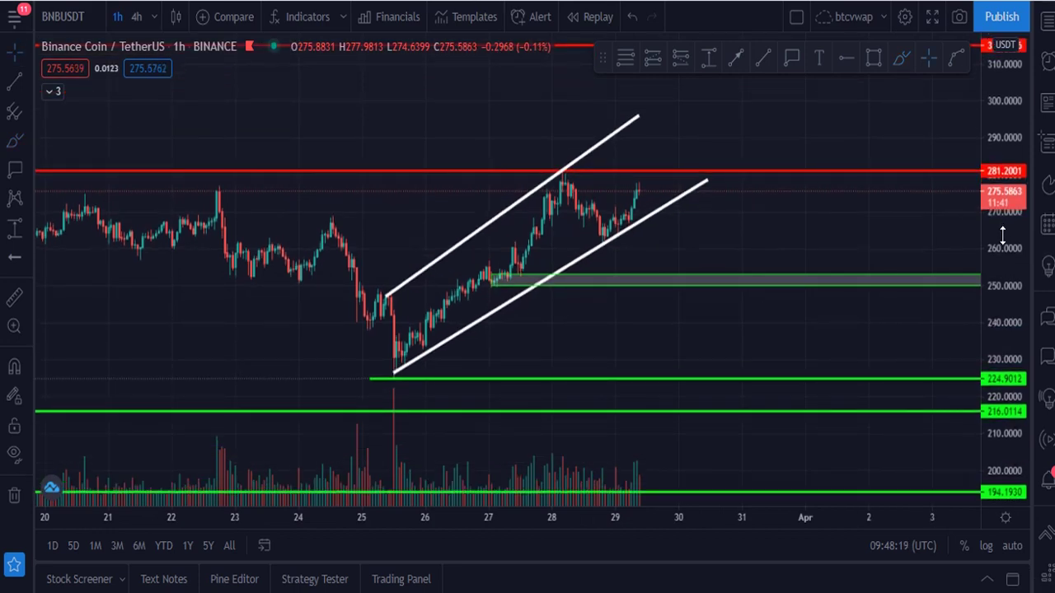
drag(674, 314, 635, 360)
click(763, 57)
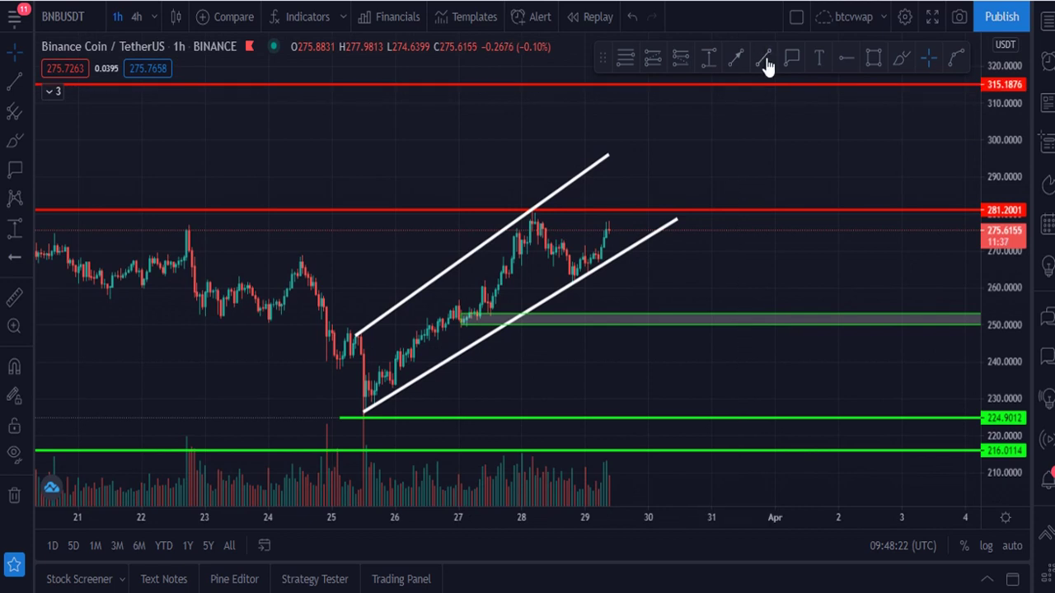
click(608, 155)
click(530, 206)
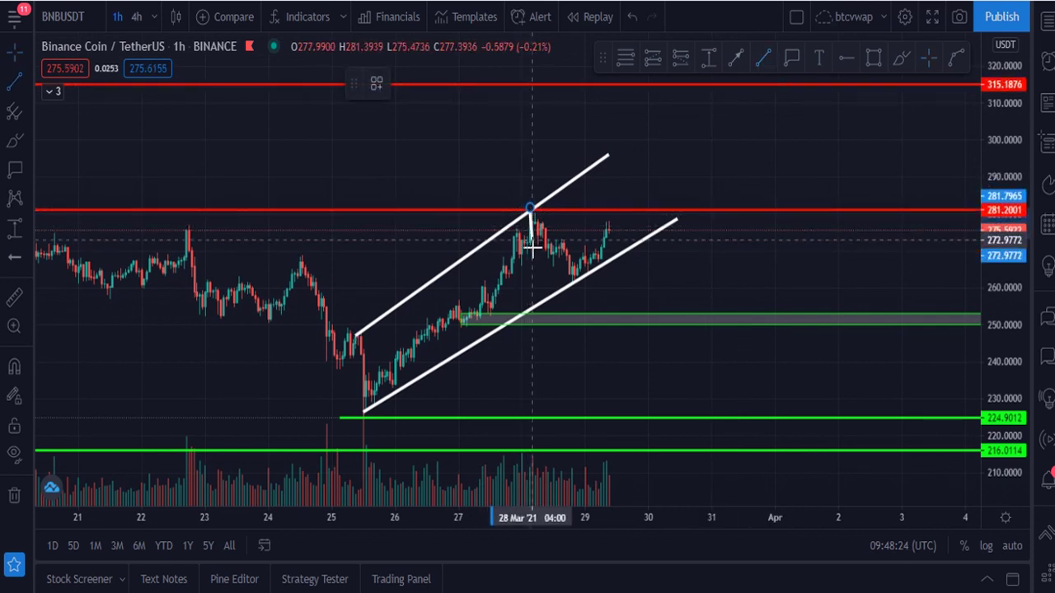
click(534, 303)
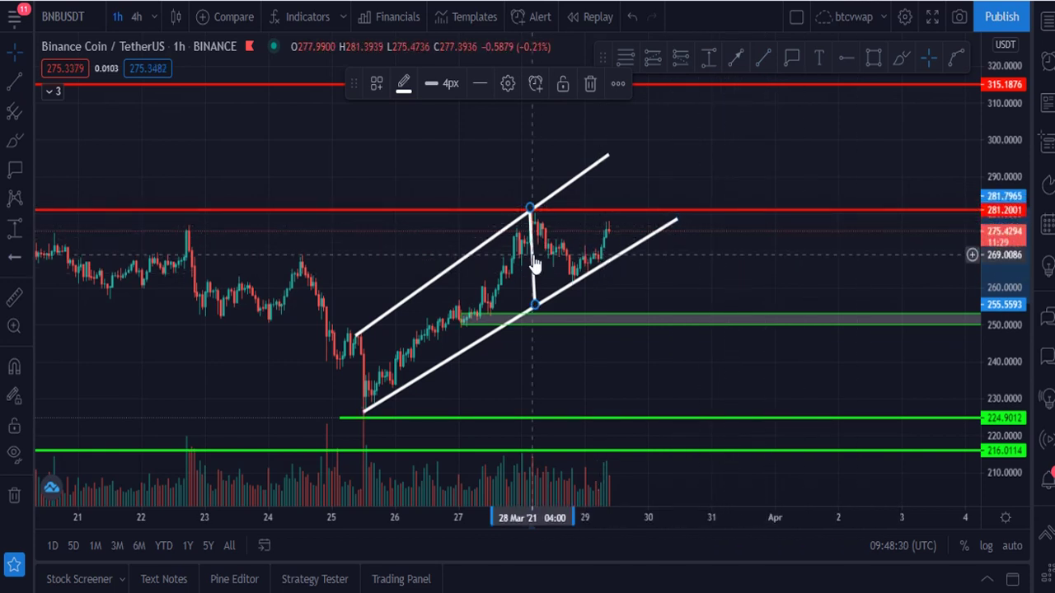
Step: Move the height line onto the BNB channel's upper boundary and extend both boundaries to 31 Mar, the upper one to about 318.29
mouse_move(534, 262)
mouse_down()
mouse_move(540, 133)
mouse_move(596, 105)
mouse_up()
drag(610, 159, 682, 99)
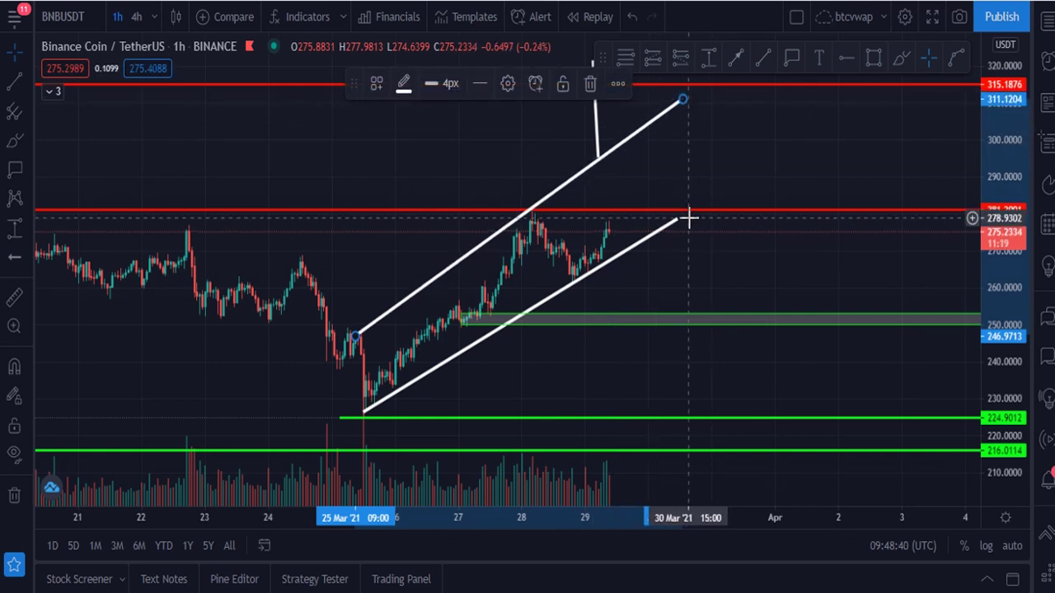
drag(678, 219, 760, 171)
drag(898, 176, 792, 292)
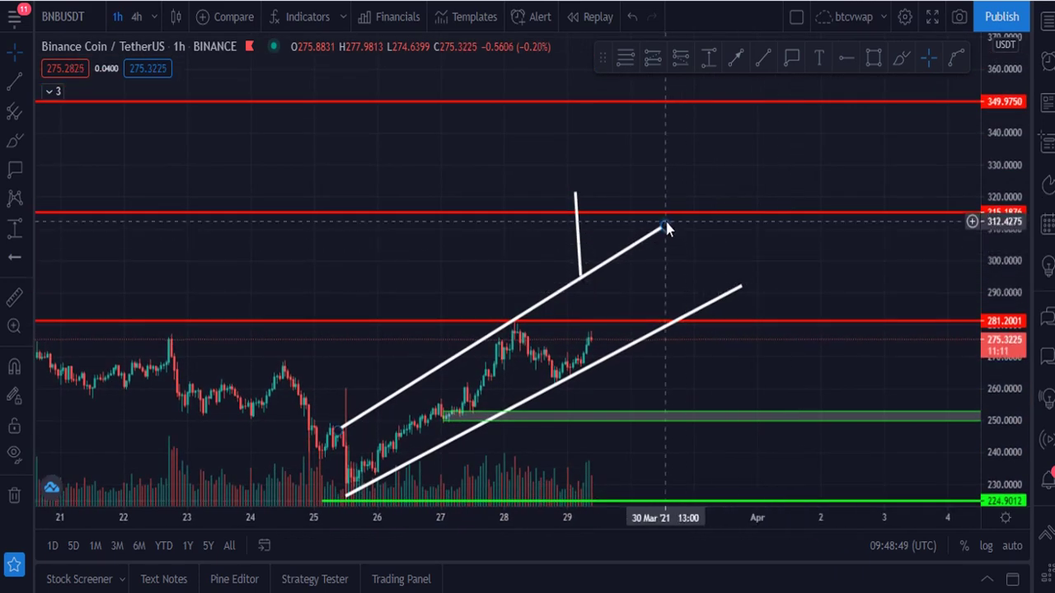
drag(665, 222, 706, 202)
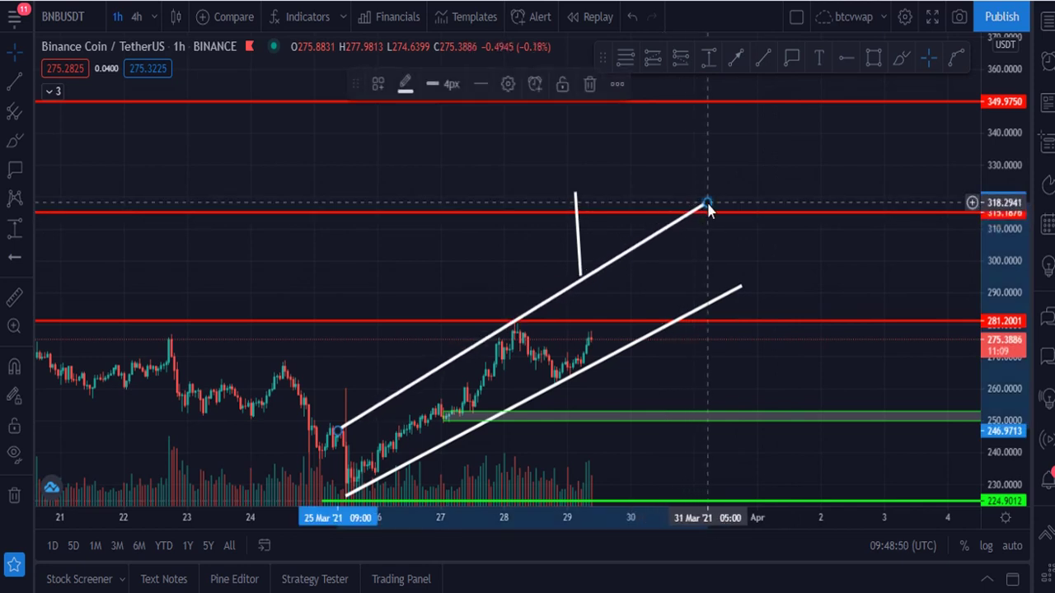
click(680, 239)
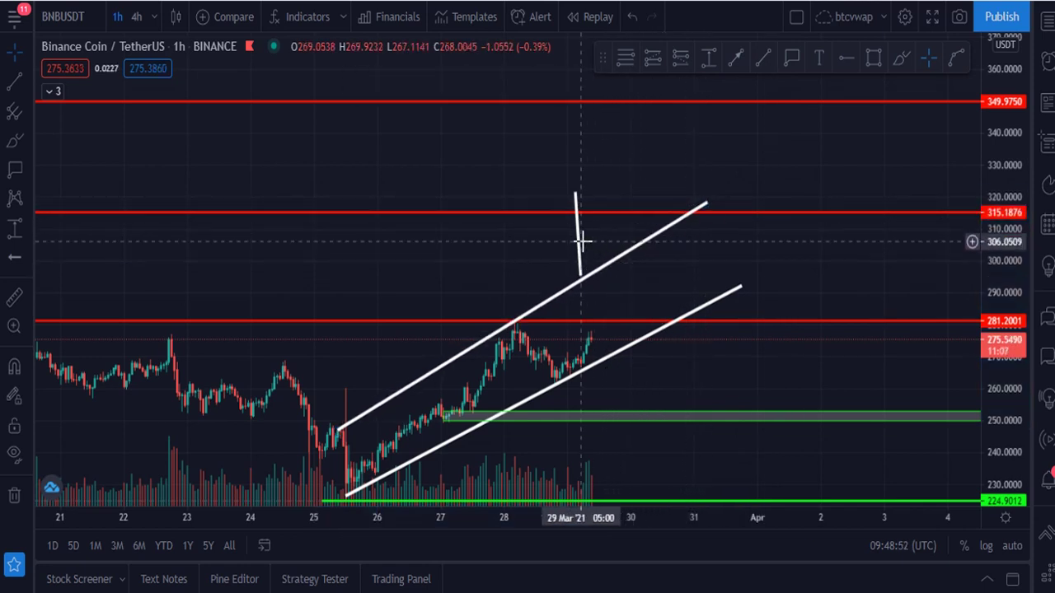
Step: Shift the height line along the upper boundary so its top is at about 328.88, and label its lower end with a 301.9698 callout
drag(582, 239, 626, 228)
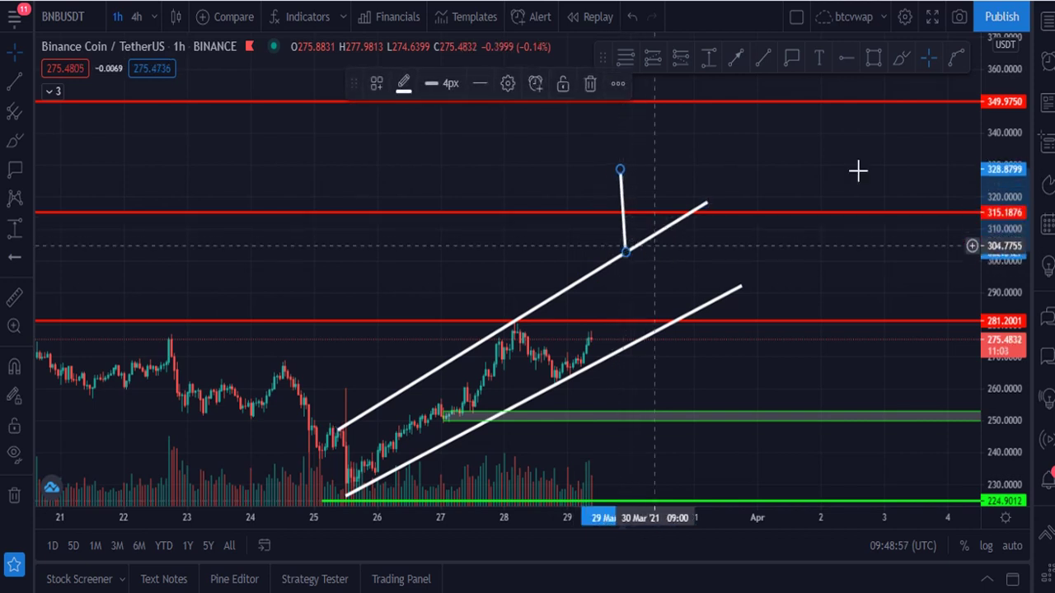
click(792, 60)
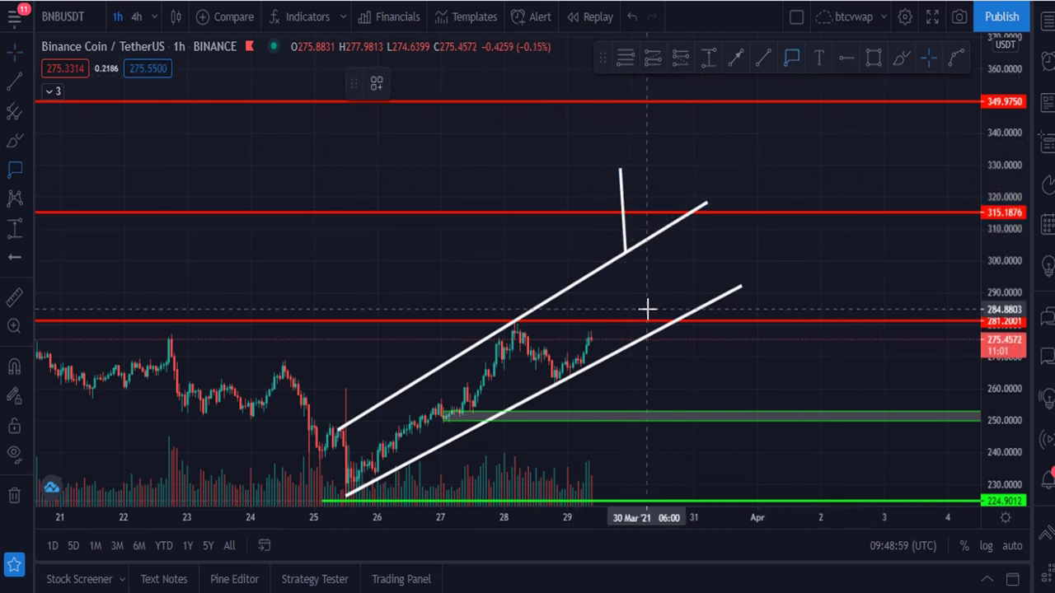
click(626, 251)
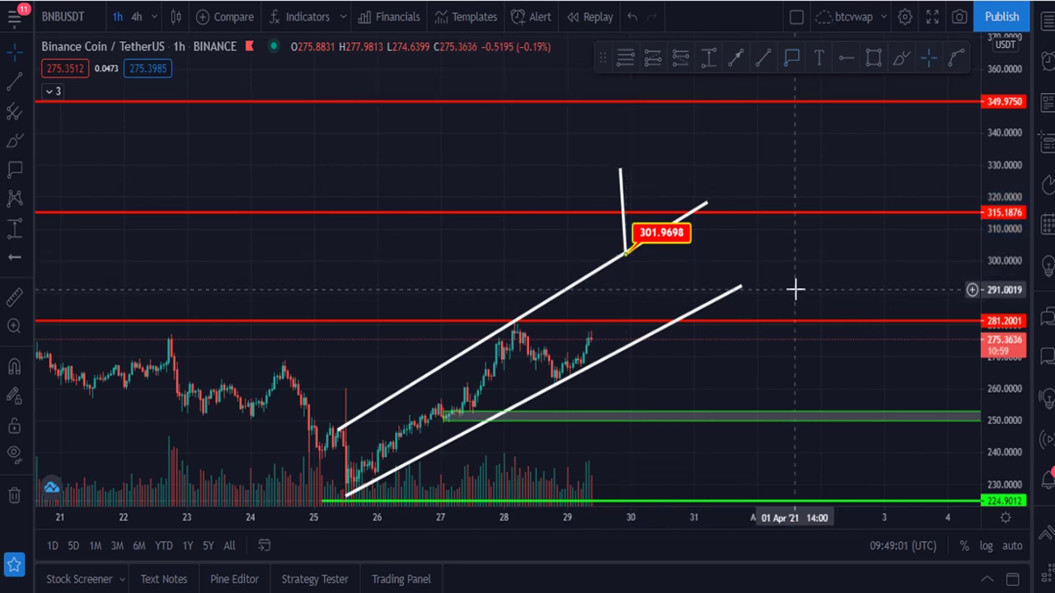
Step: Draw a price range from the grey support zone's upper edge at 252.9968 up to the red 281.2001 line
click(708, 59)
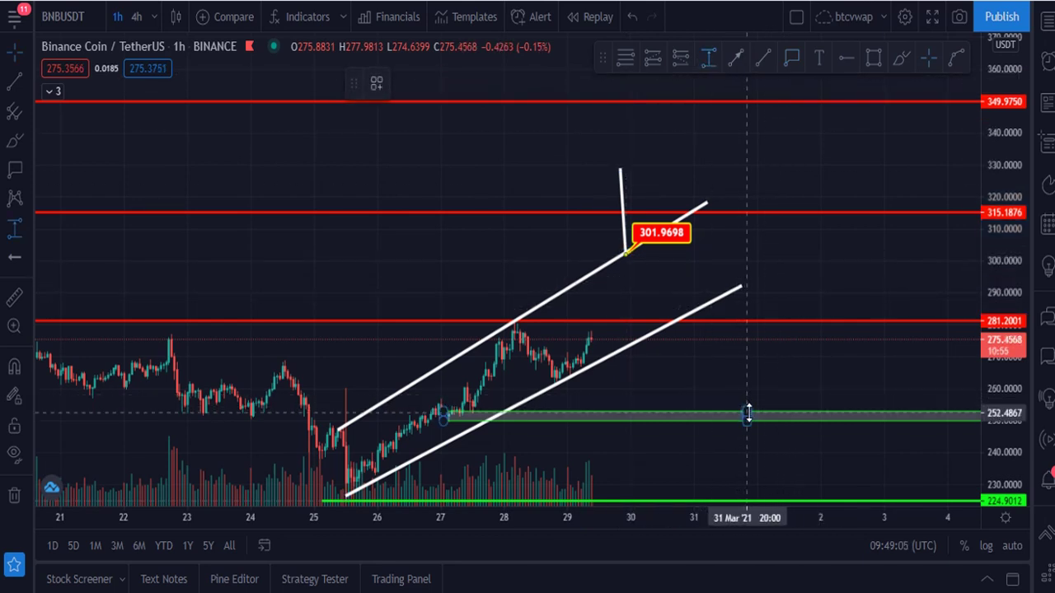
click(774, 411)
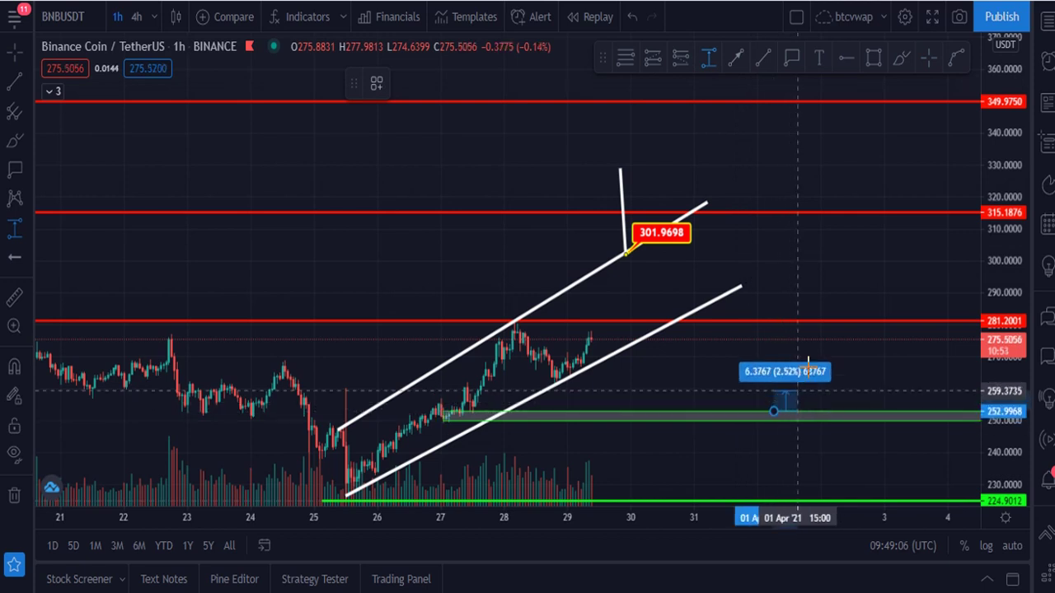
click(843, 319)
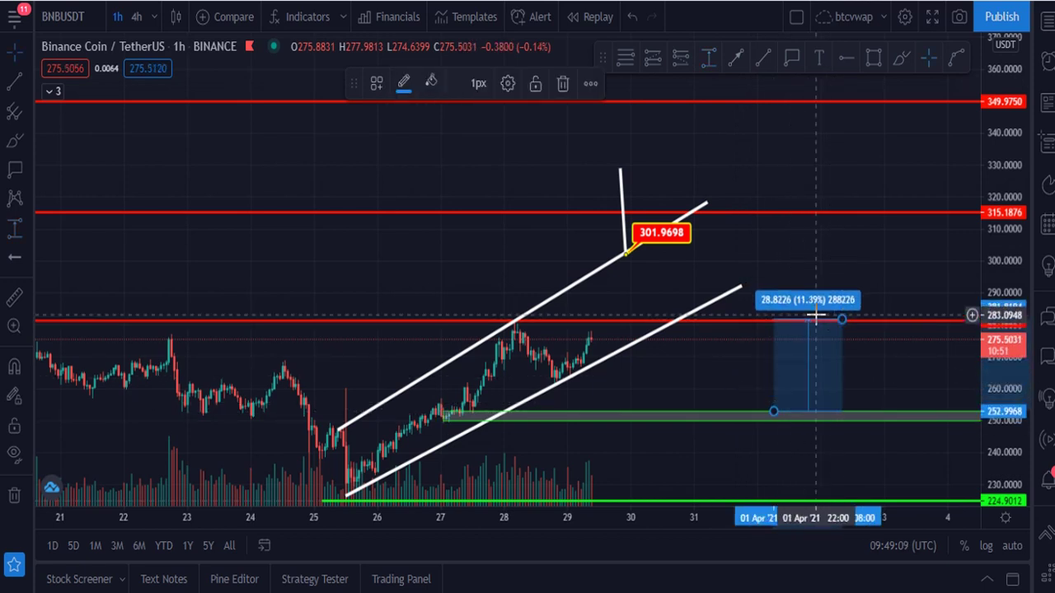
Step: Move the price range box on top of the red 281.2001 line and label its upper corner with a 311.1522 callout
drag(820, 323, 814, 229)
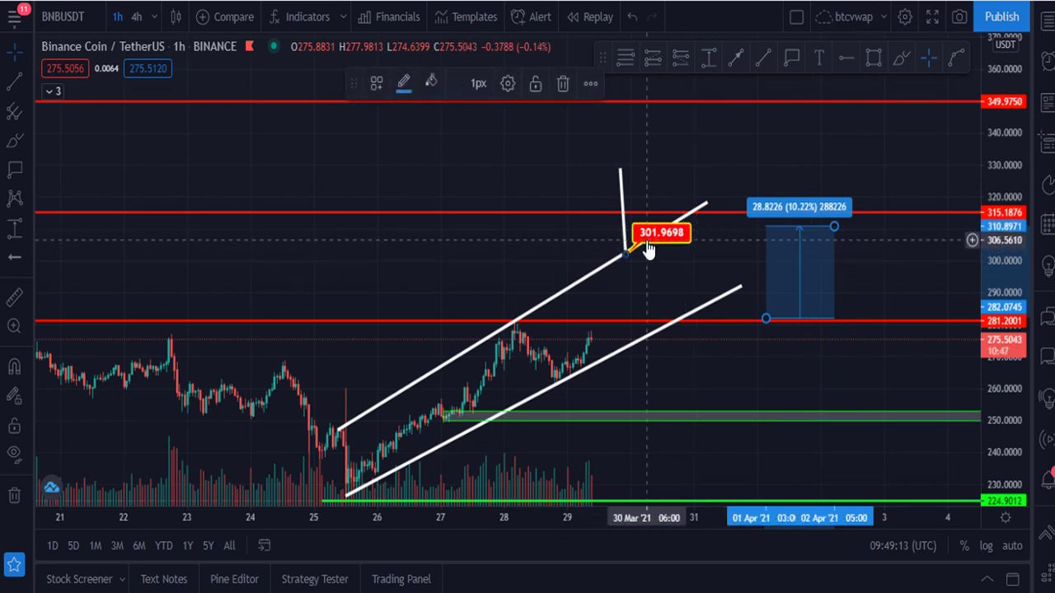
click(792, 59)
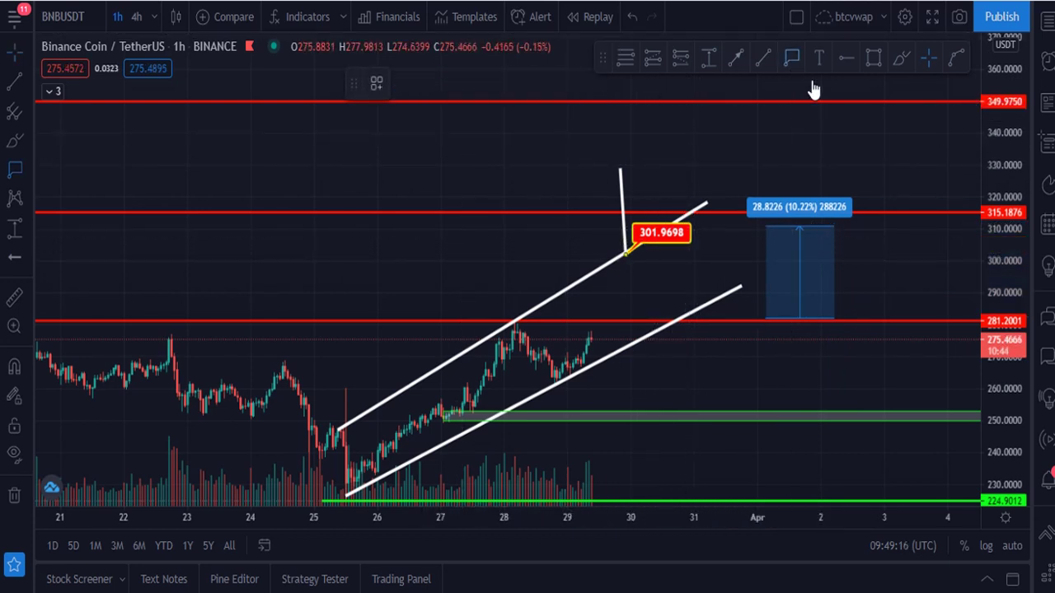
click(836, 224)
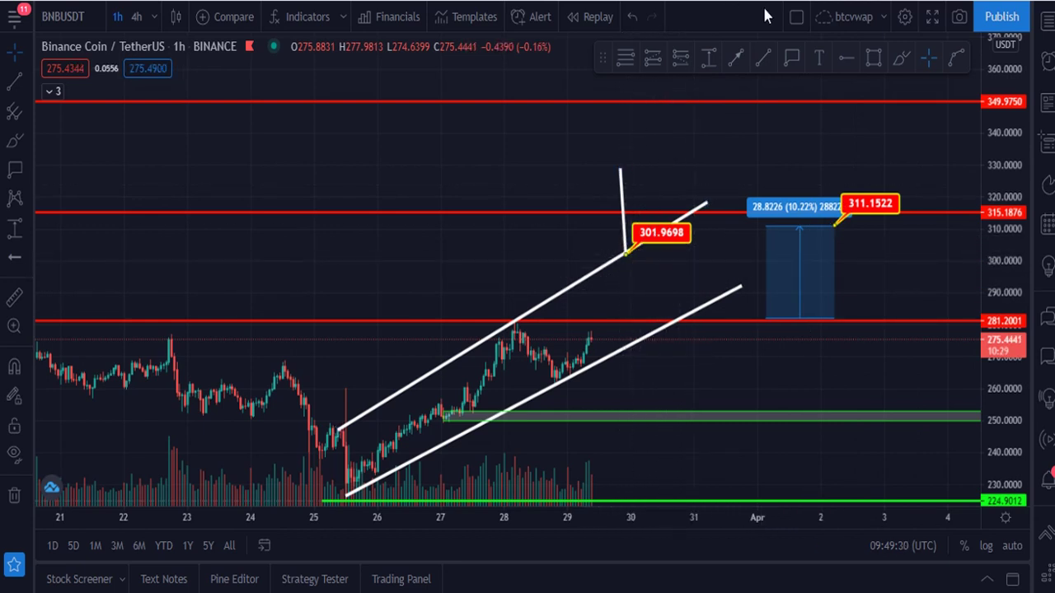
Step: Label the upper end of the BNB channel's height line with a 330.2823 callout and align it with the line
click(620, 169)
click(730, 146)
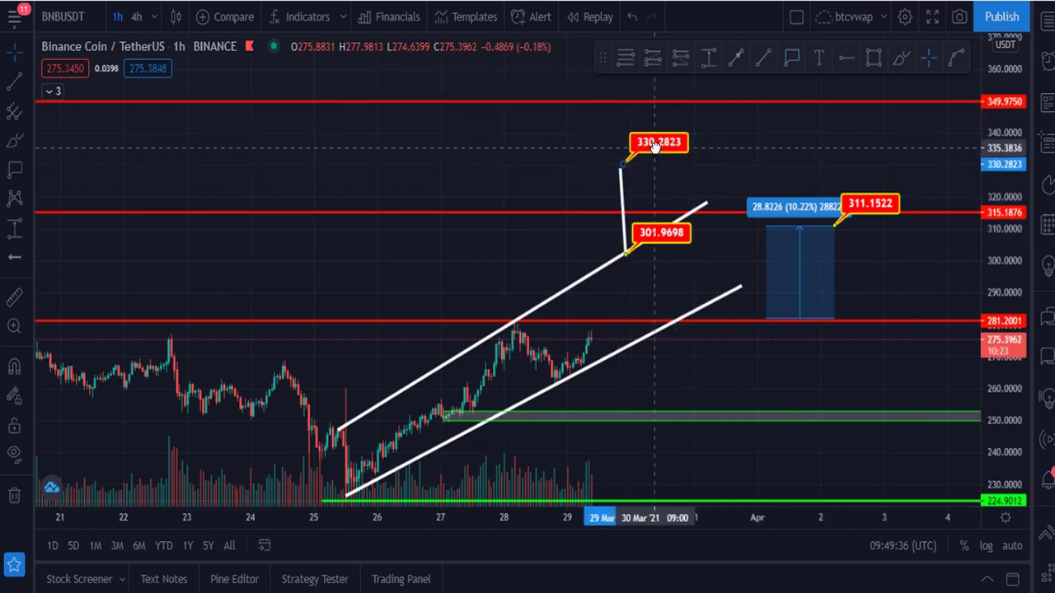
drag(653, 147, 650, 147)
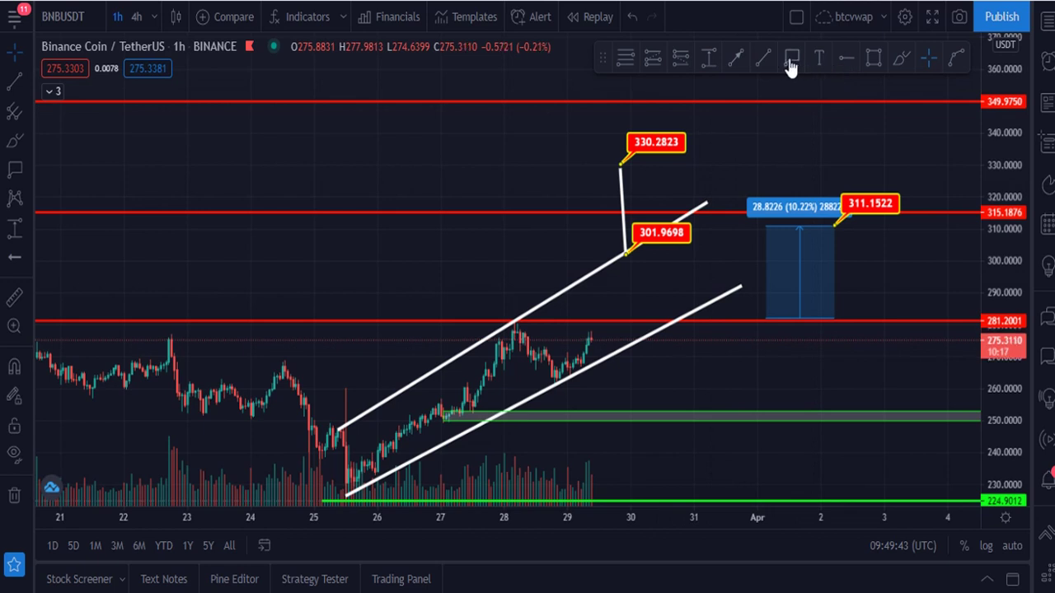
Step: Scribble a yellow brush mark just above the red 281.2001 line around 30 March, and delete it again
click(902, 61)
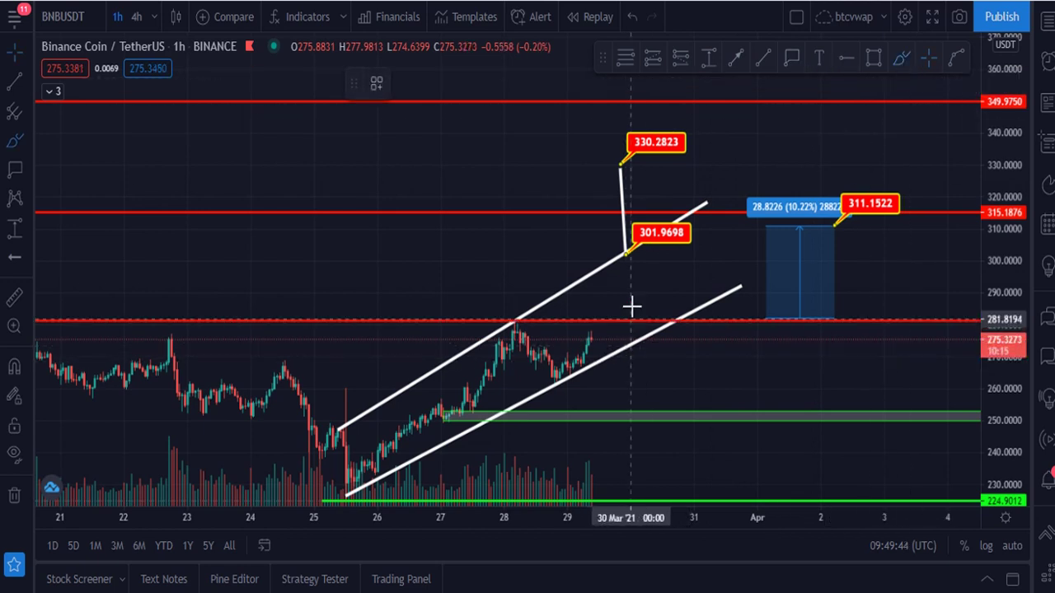
mouse_move(631, 307)
mouse_down()
mouse_move(607, 320)
mouse_move(618, 298)
mouse_move(654, 299)
mouse_move(636, 311)
mouse_move(647, 308)
mouse_move(644, 324)
mouse_up()
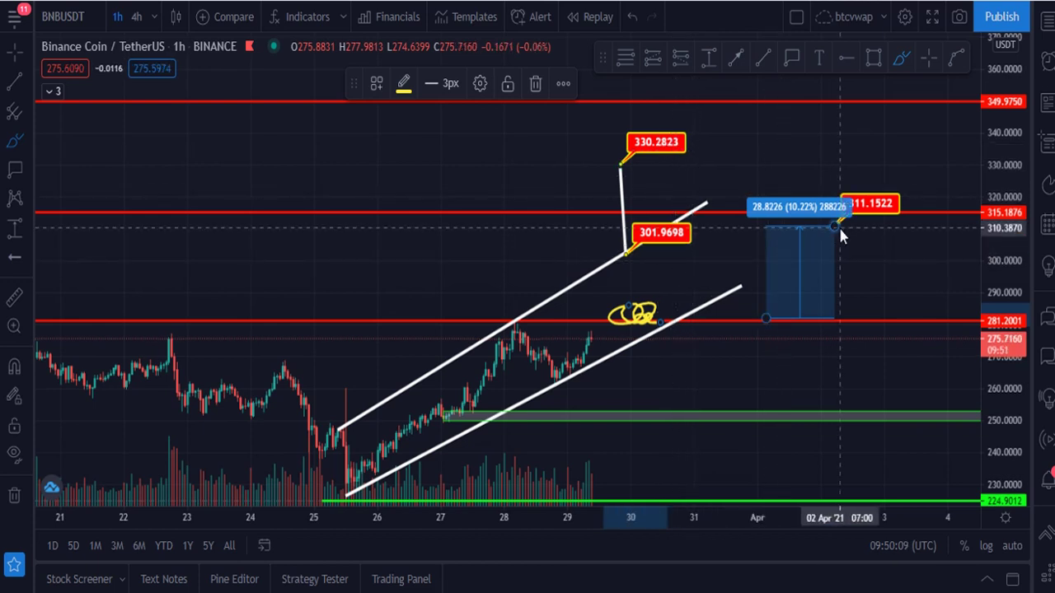
click(537, 86)
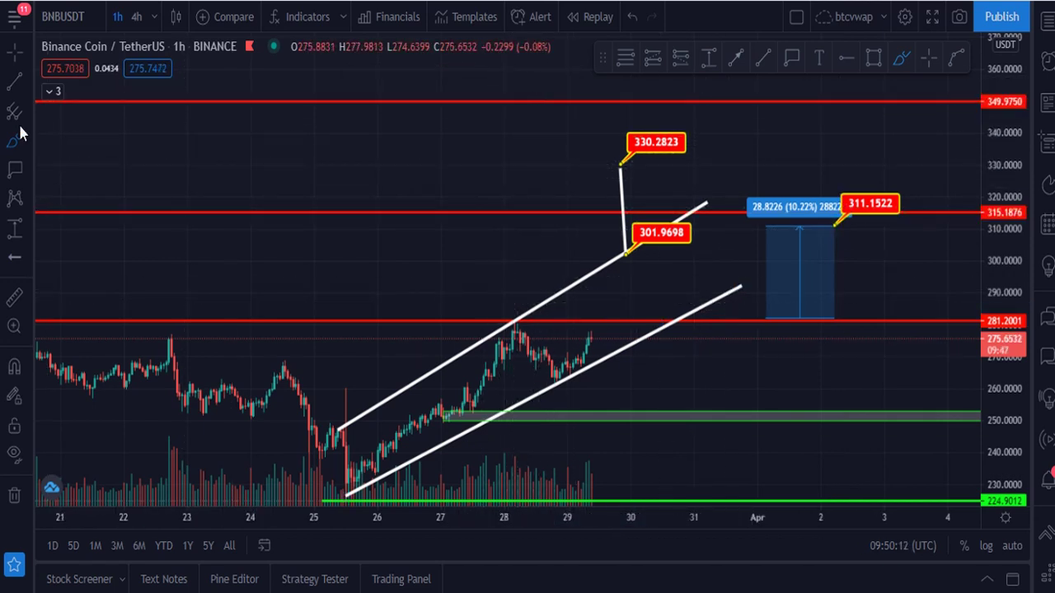
Step: Show the EMA Ribbon and the 200 MA on the BNB chart to compare them with price, and hide both again
click(51, 90)
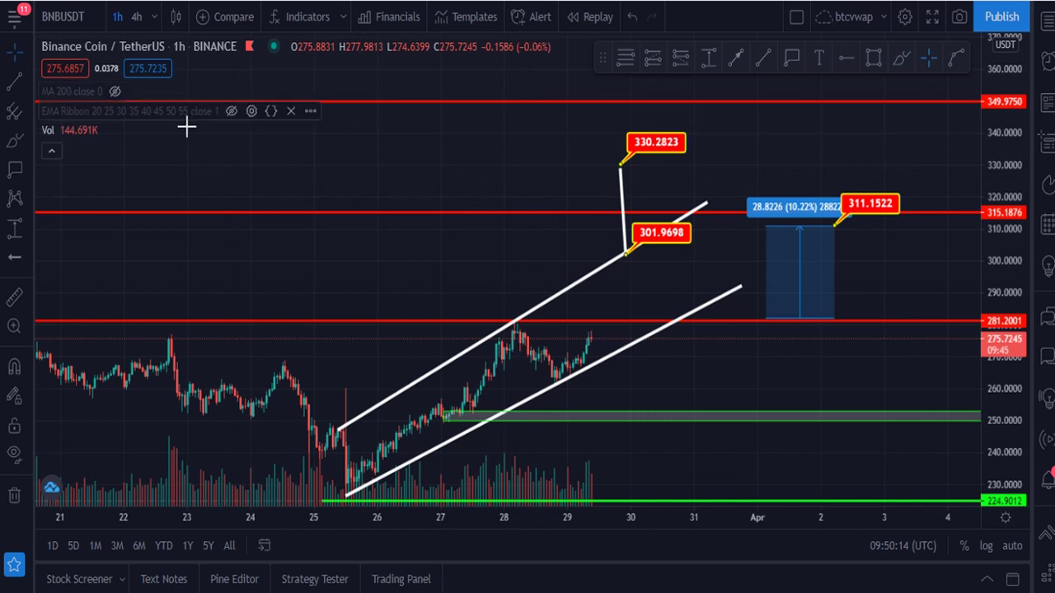
click(231, 111)
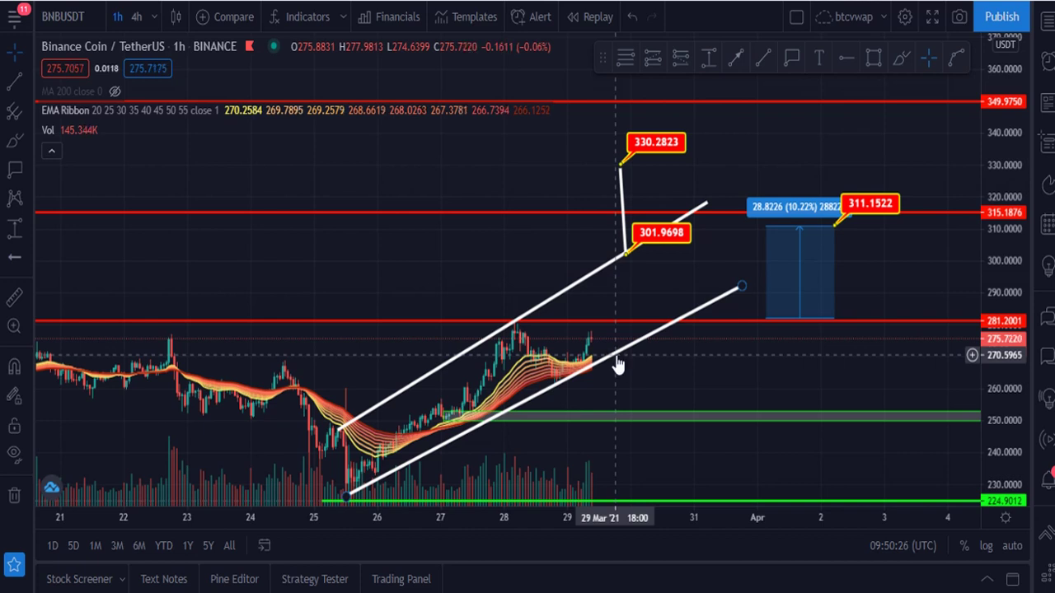
click(114, 92)
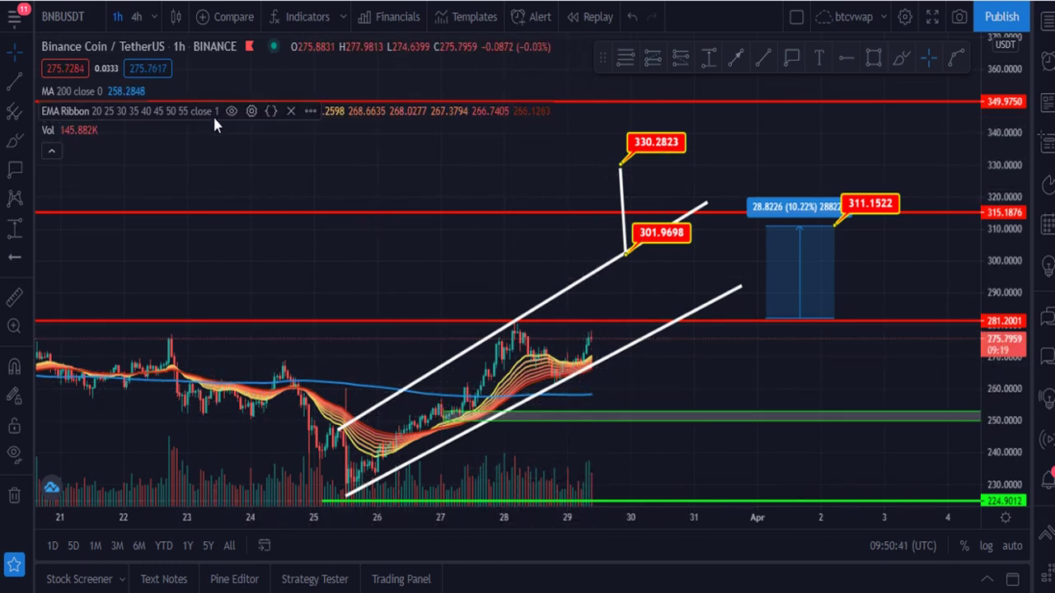
click(231, 112)
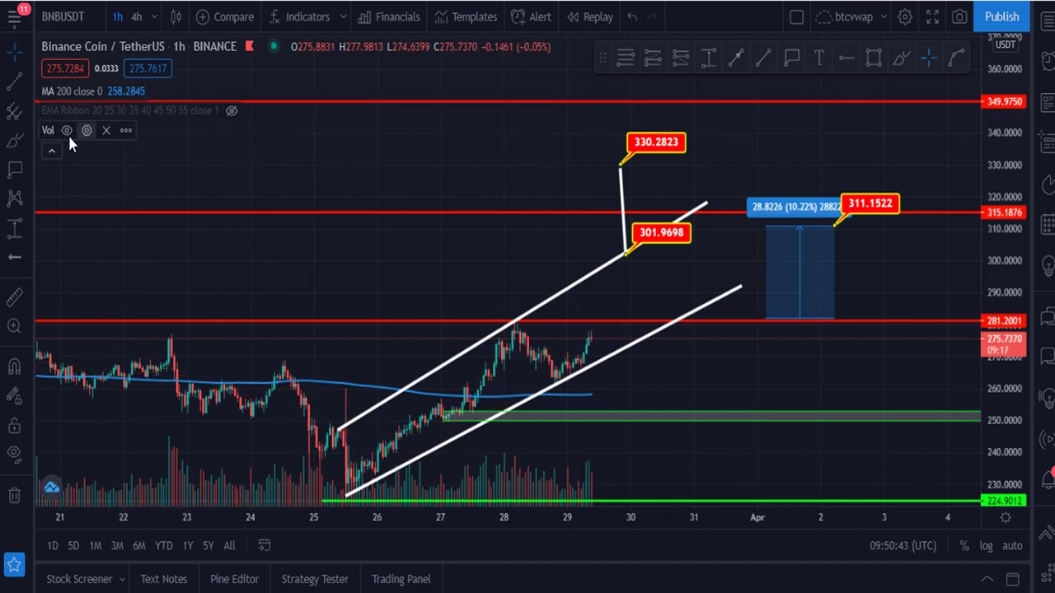
click(116, 91)
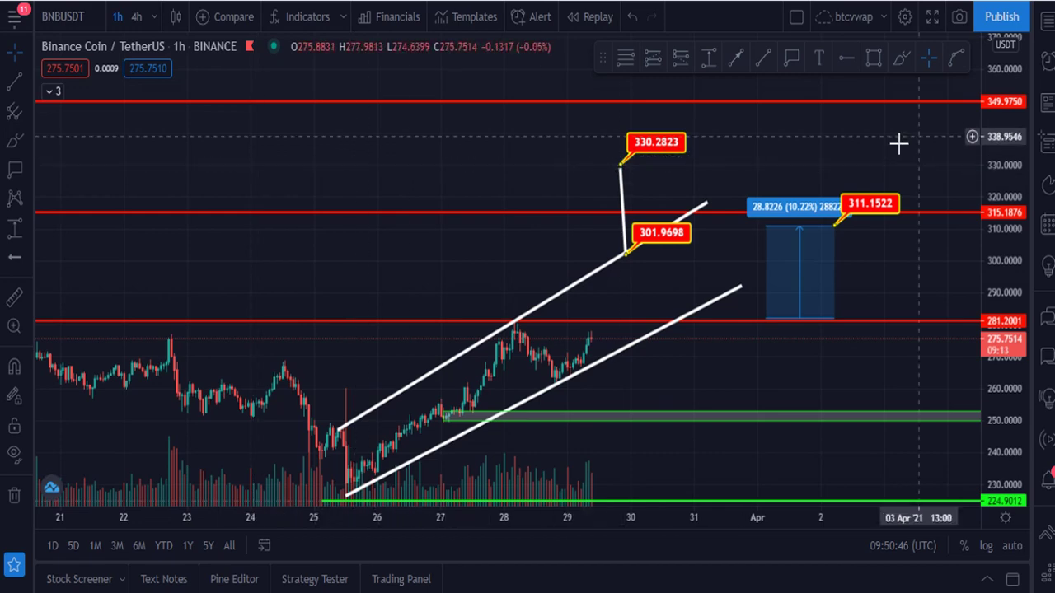
Step: Load the ADAUSDT chart from the watchlist and close the watchlist again
click(1048, 24)
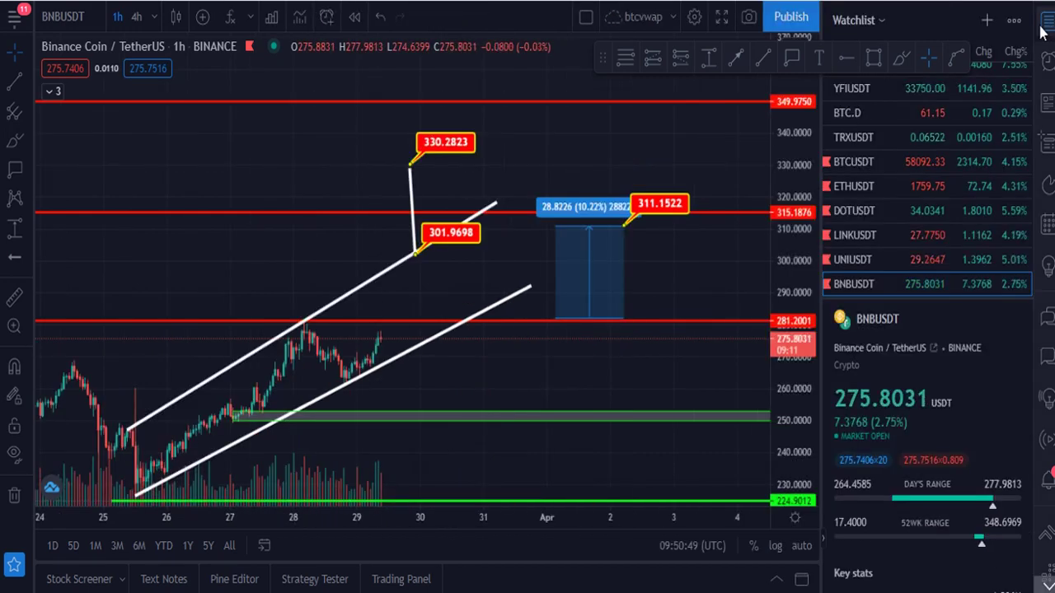
scroll(934, 175, down, 3)
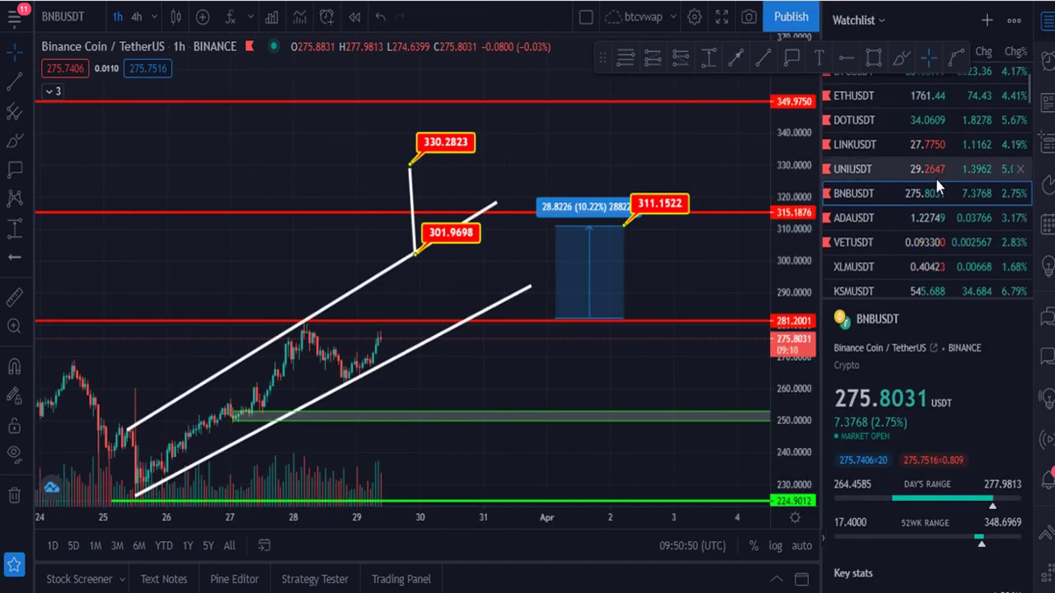
click(871, 216)
click(1045, 22)
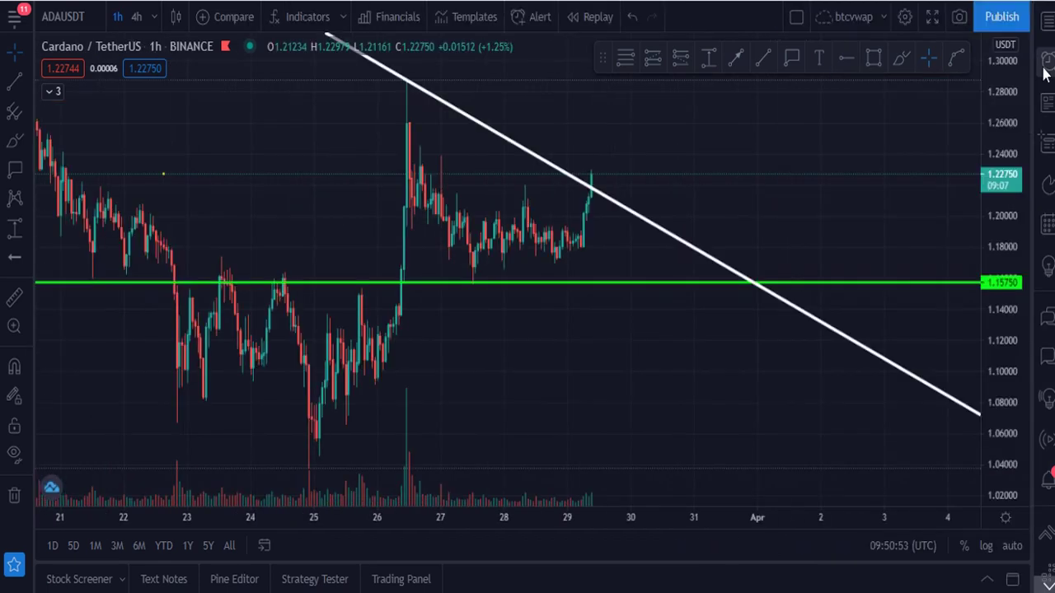
Step: Move the upper green support line on the Cardano chart to 1.16154
drag(1011, 144, 1010, 280)
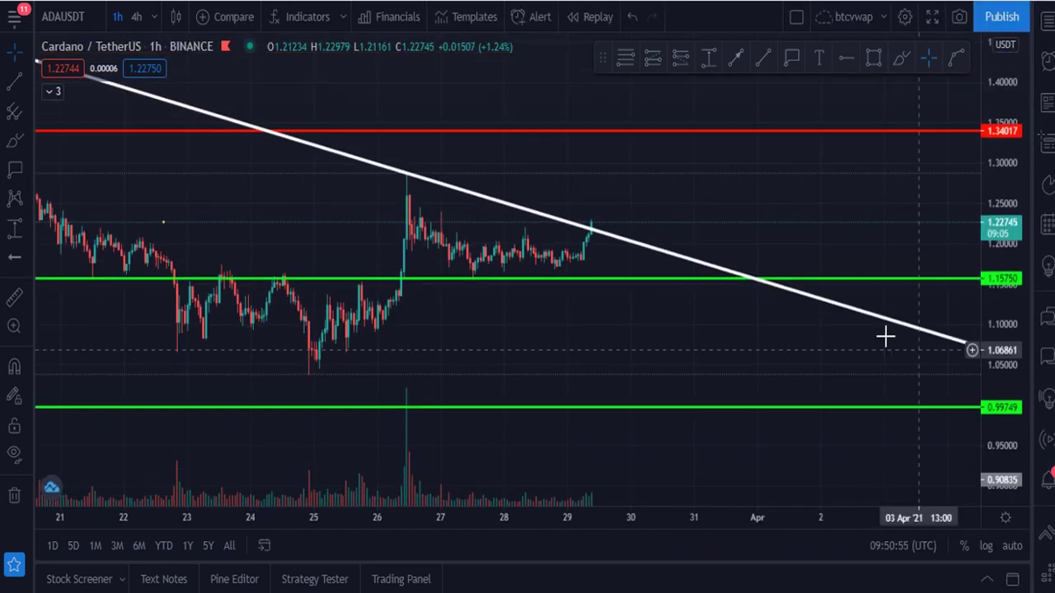
scroll(862, 328, down, 1)
scroll(863, 328, down, 2)
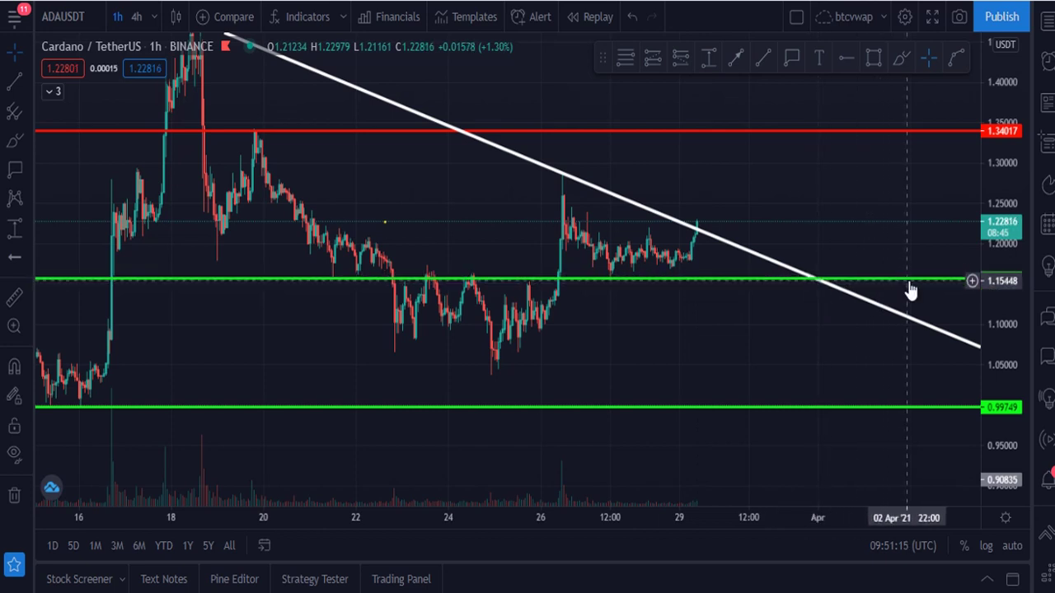
drag(911, 286, 910, 276)
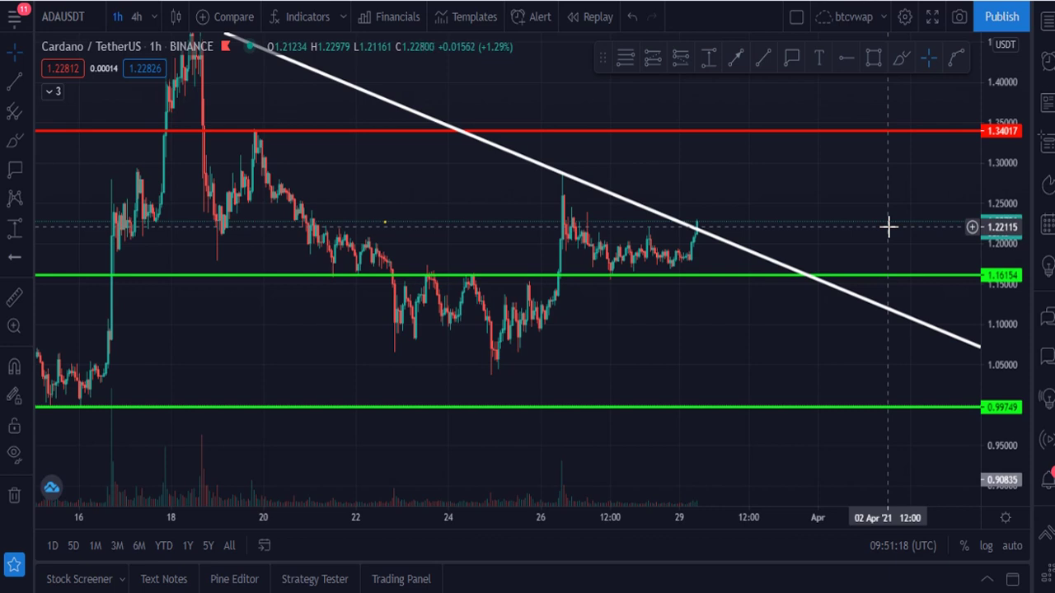
Step: Add a red horizontal ray at 1.24438 starting from the 26 March spike
click(844, 62)
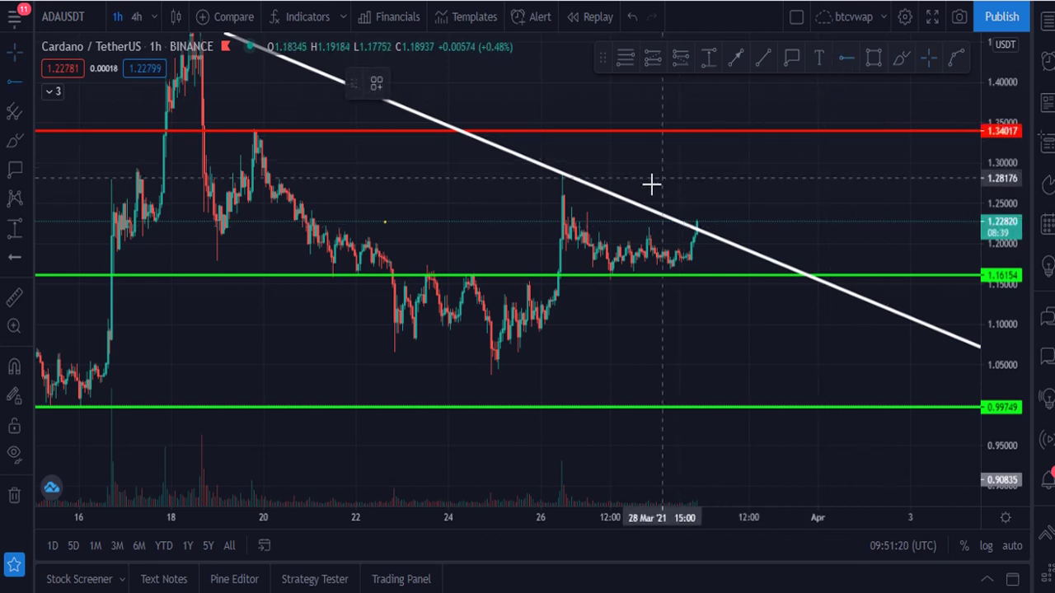
click(559, 207)
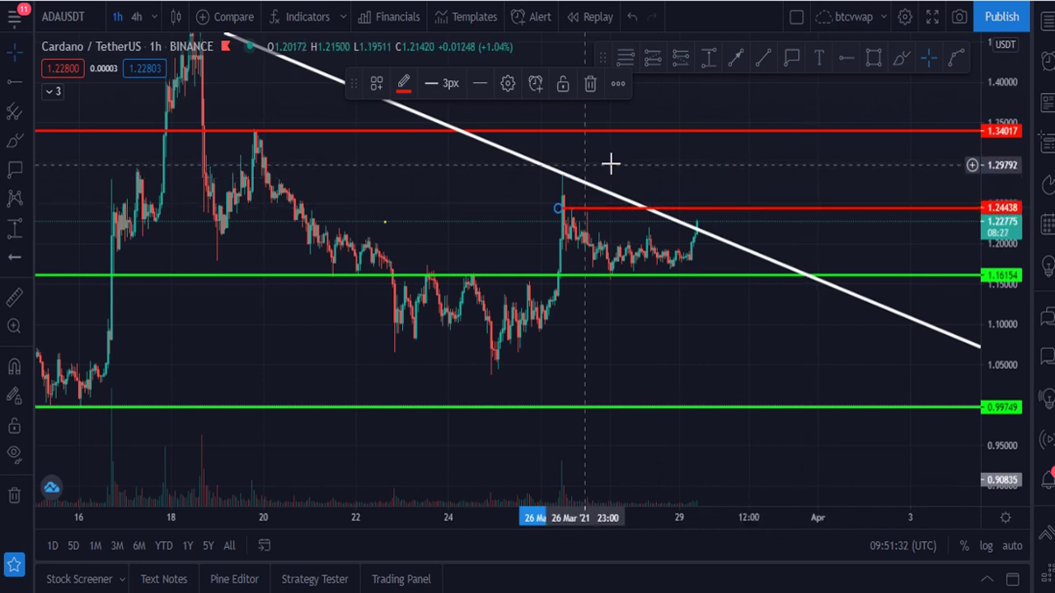
click(749, 106)
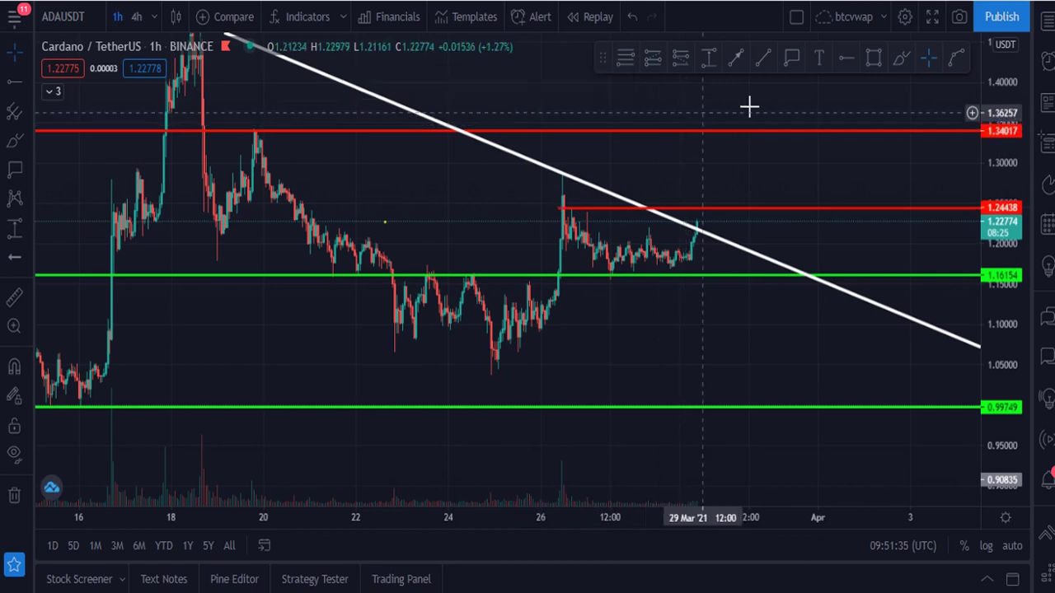
Step: Draw a rising white trend line from the 24 March low at about 1.034 along the recent lows to about 1.26 on 31 March
drag(750, 104, 691, 166)
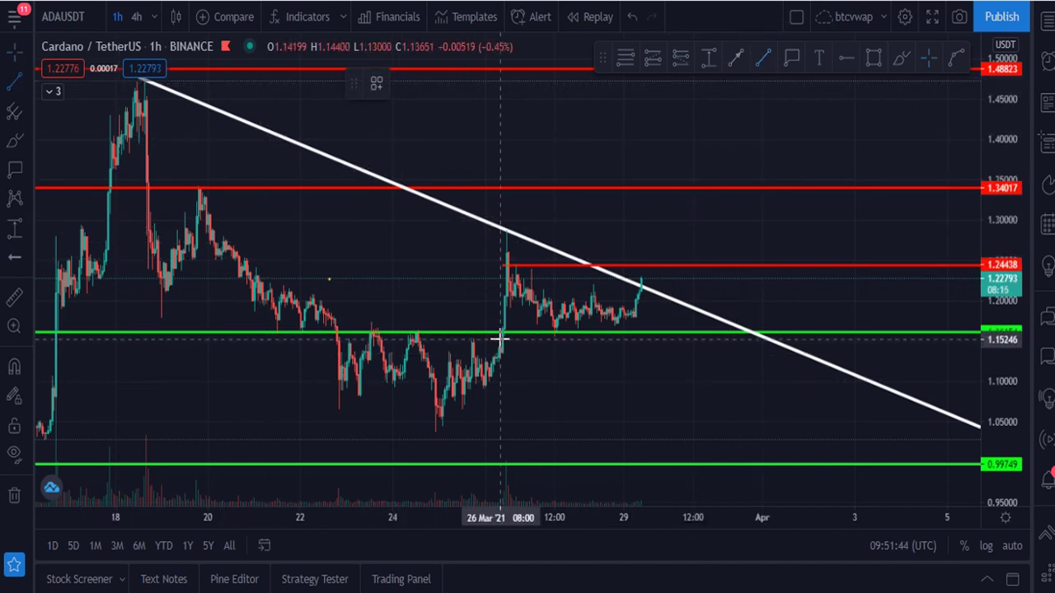
click(431, 434)
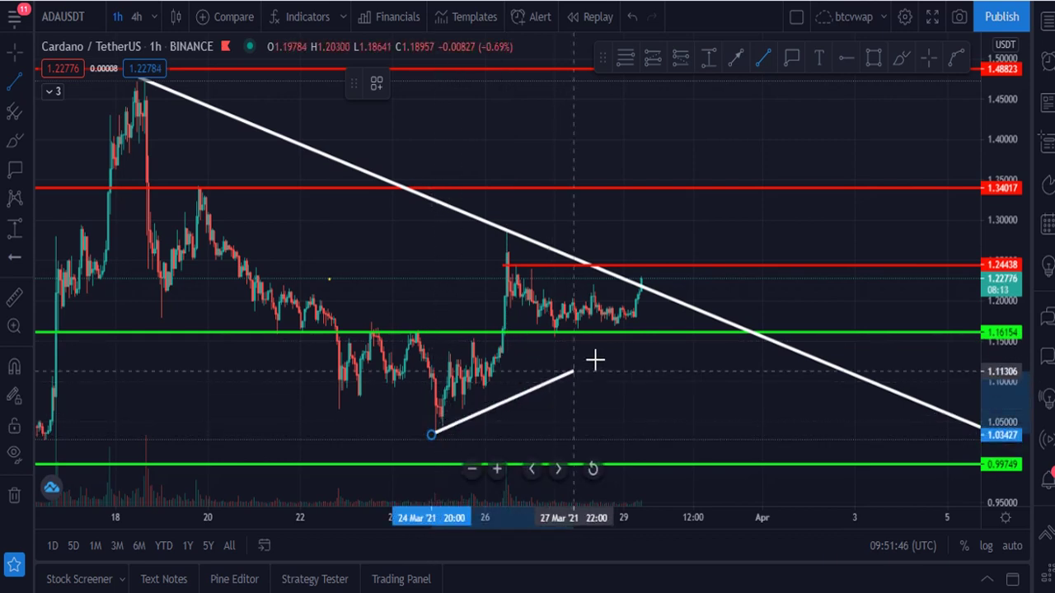
click(759, 252)
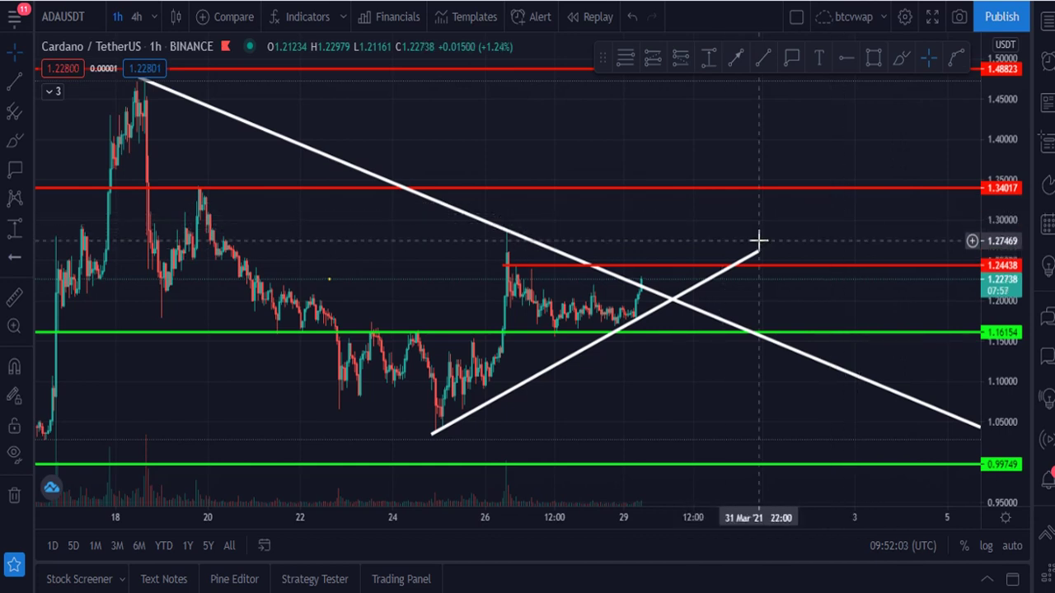
Step: Draw a price range from the green 1.16154 support line up to the red 1.24438 line
click(708, 63)
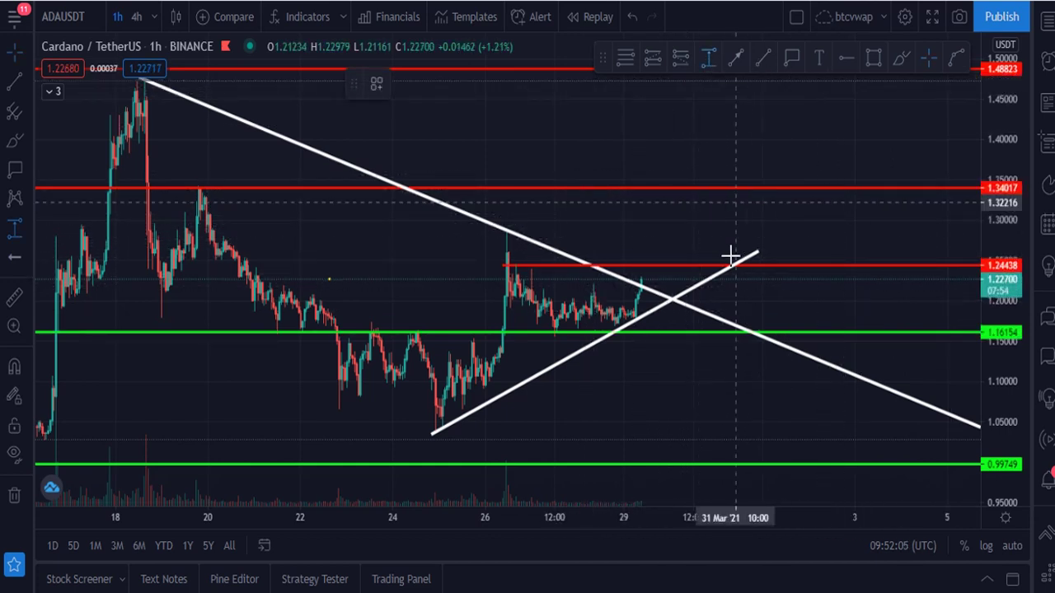
click(798, 333)
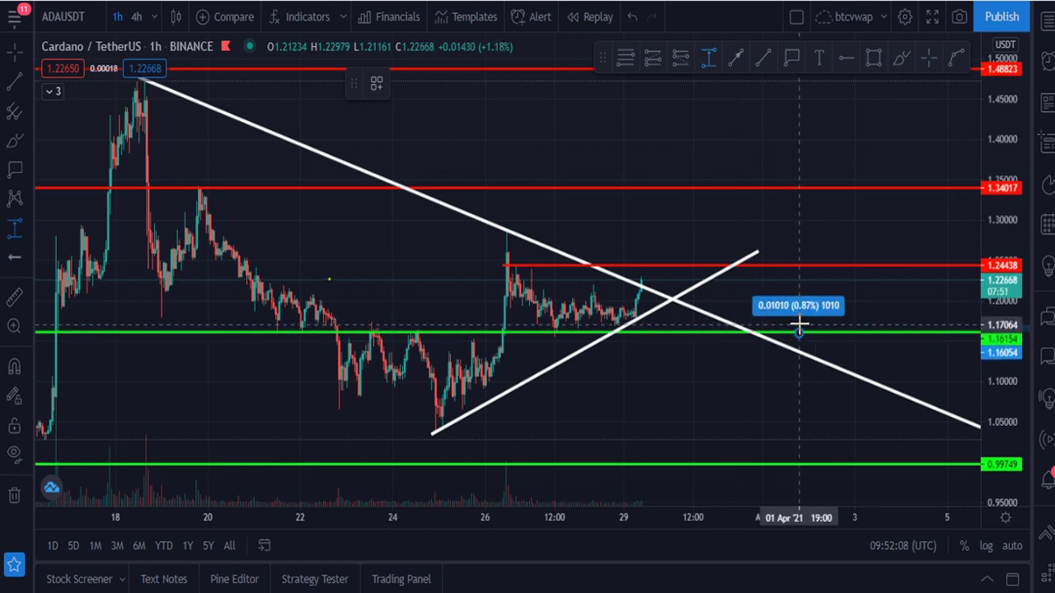
click(841, 263)
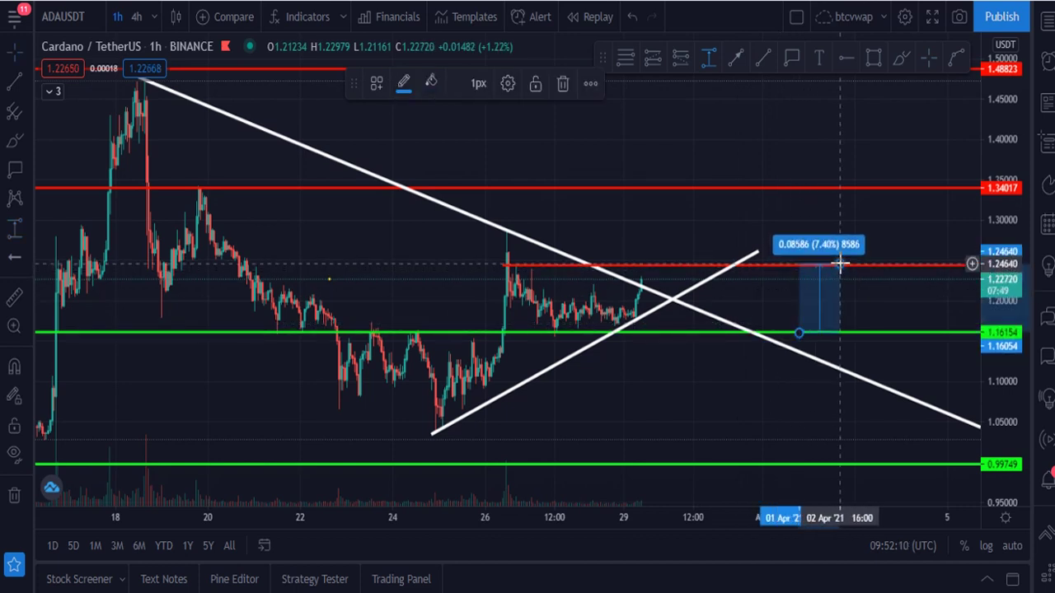
Step: Move the price range box on top of the red 1.24438 line and label its upper corner with a 1.33126 callout
drag(827, 274, 720, 199)
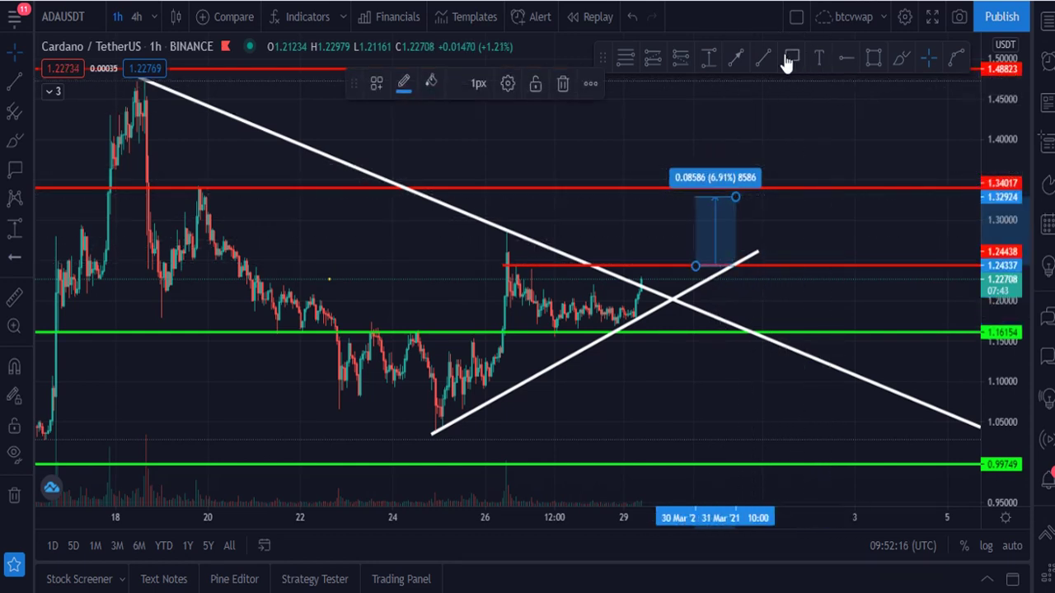
click(792, 59)
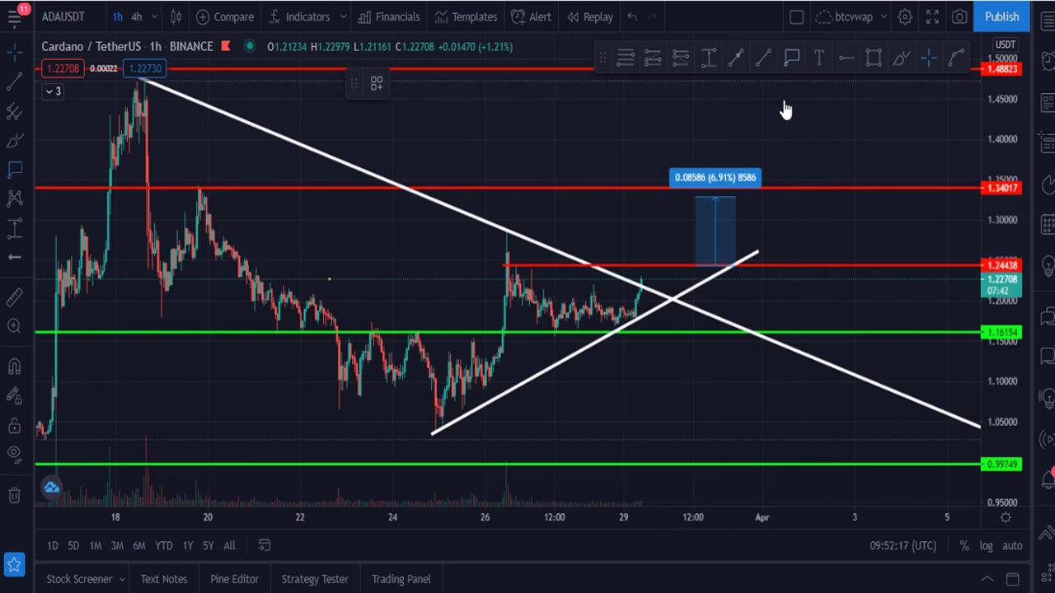
click(737, 195)
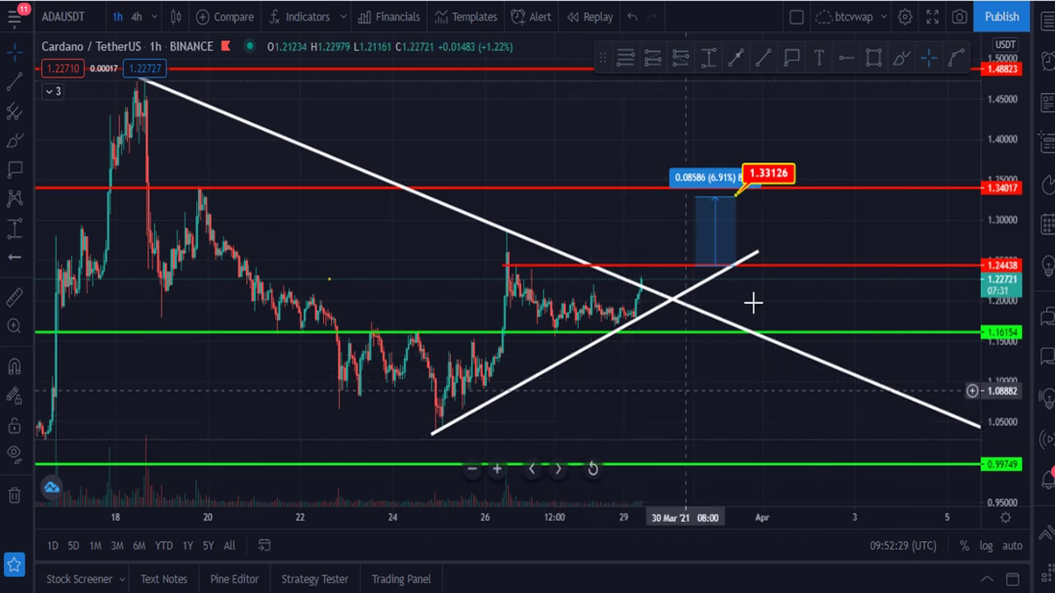
Step: Draw a second price range from the 24 March low area at about 1.046 up to the red 1.24438 line
click(710, 61)
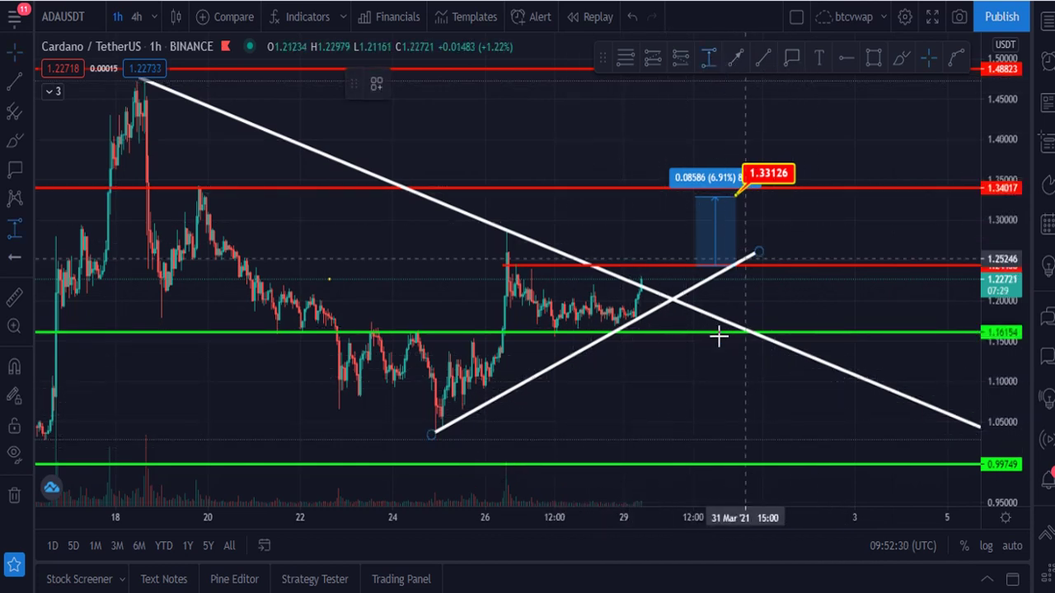
click(811, 425)
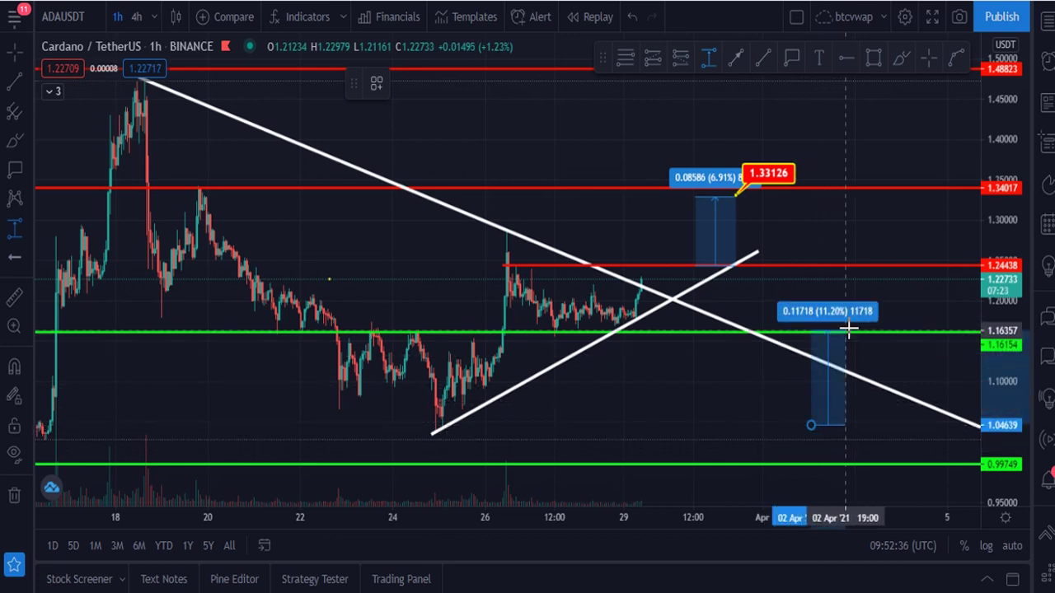
click(918, 266)
Step: Move the larger price range box on top of the red 1.24438 line and label its upper corner with a 1.44330 callout
drag(907, 272, 895, 118)
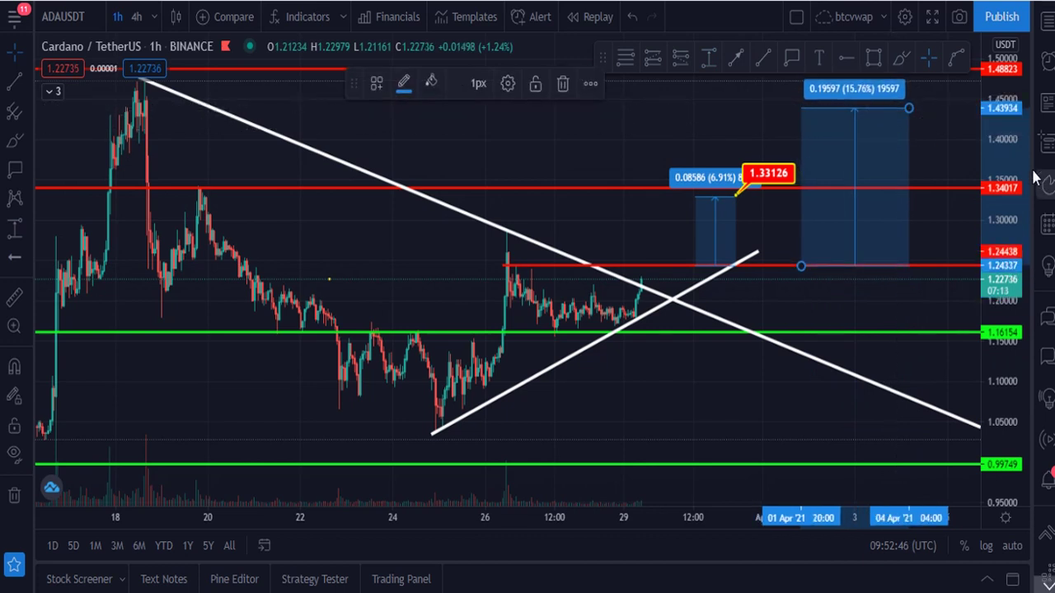
drag(1005, 210, 1005, 247)
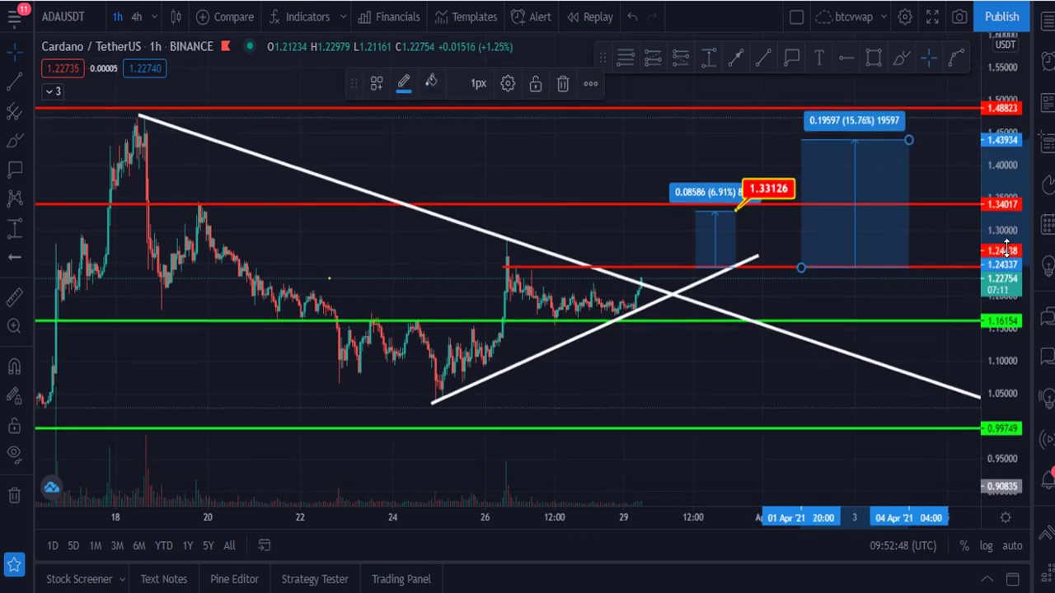
click(792, 64)
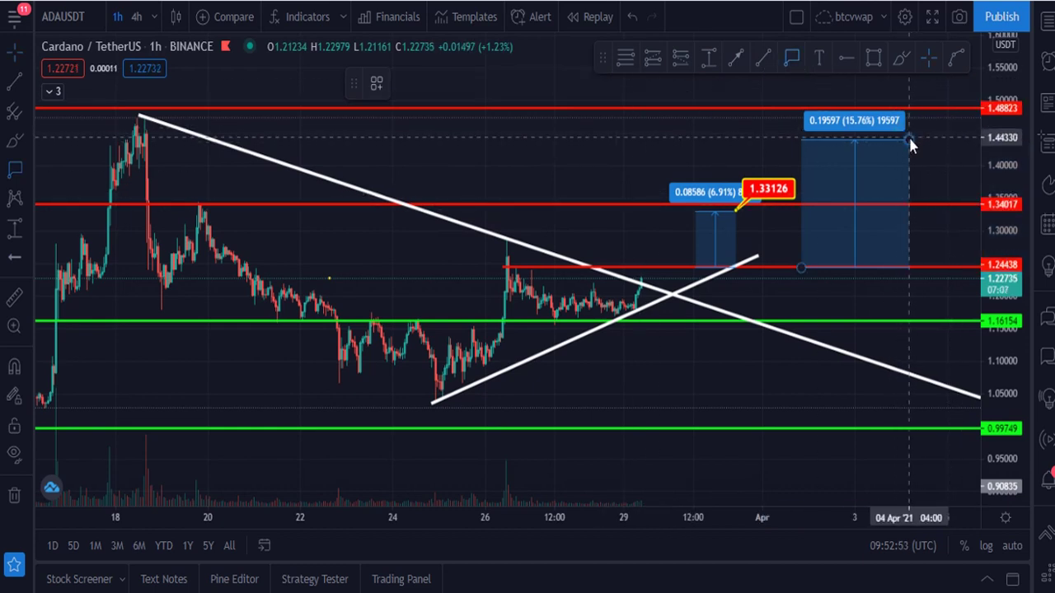
click(909, 140)
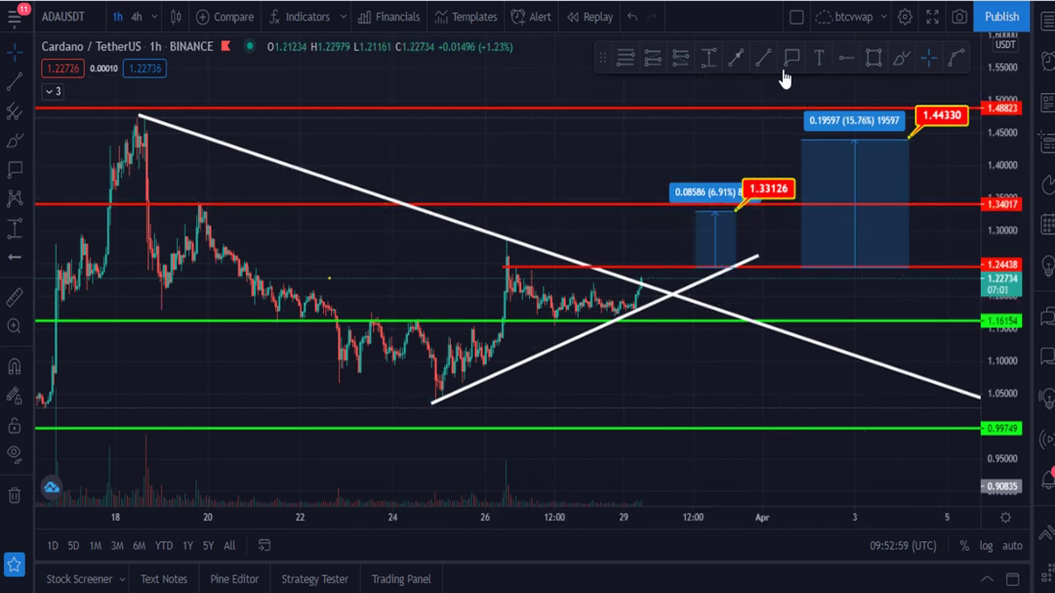
Step: Brush a yellow cup curve from the 19 March high under the lows up to the 1.34017 line, adding a falling stroke to about 1.17
click(900, 61)
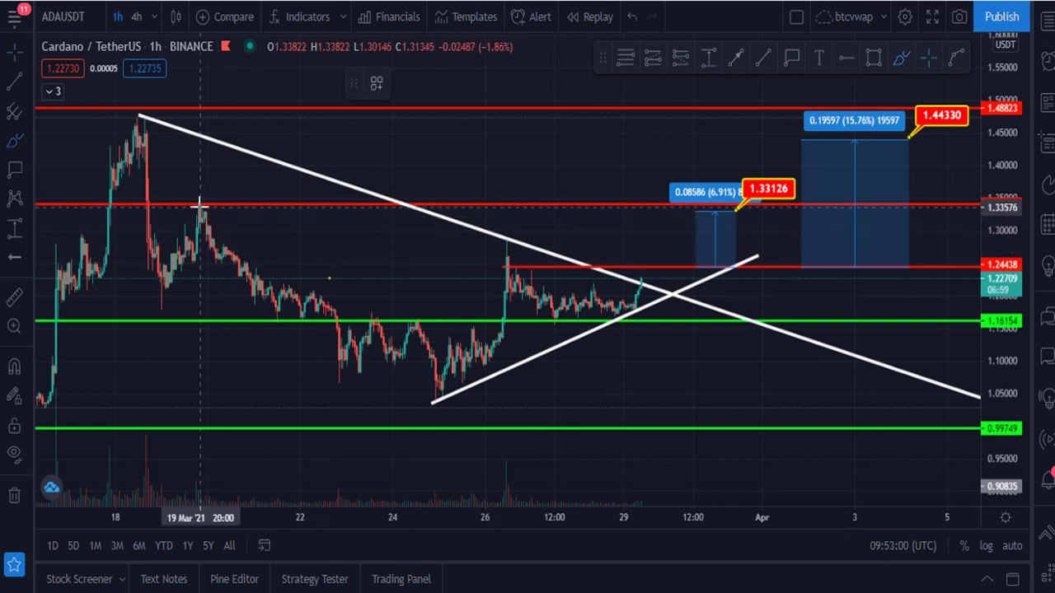
mouse_move(201, 212)
mouse_down()
mouse_move(314, 357)
mouse_move(470, 374)
mouse_move(607, 332)
mouse_move(648, 288)
mouse_move(669, 222)
mouse_up()
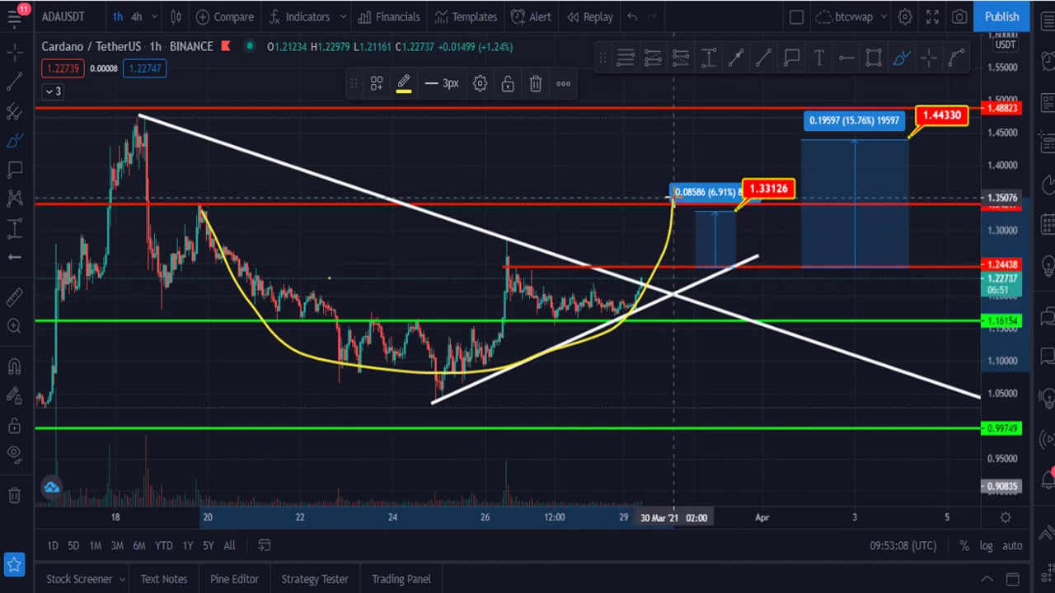
drag(690, 219, 744, 314)
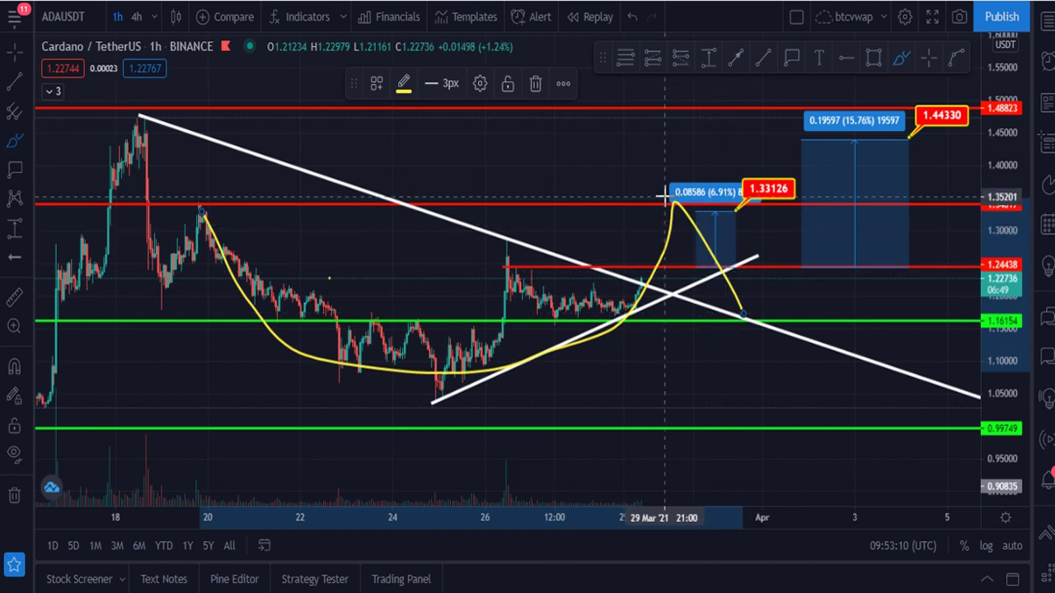
Step: Brush a yellow handle stroke falling from about 1.30 and rising to about 1.43, and delete it
drag(666, 225, 723, 323)
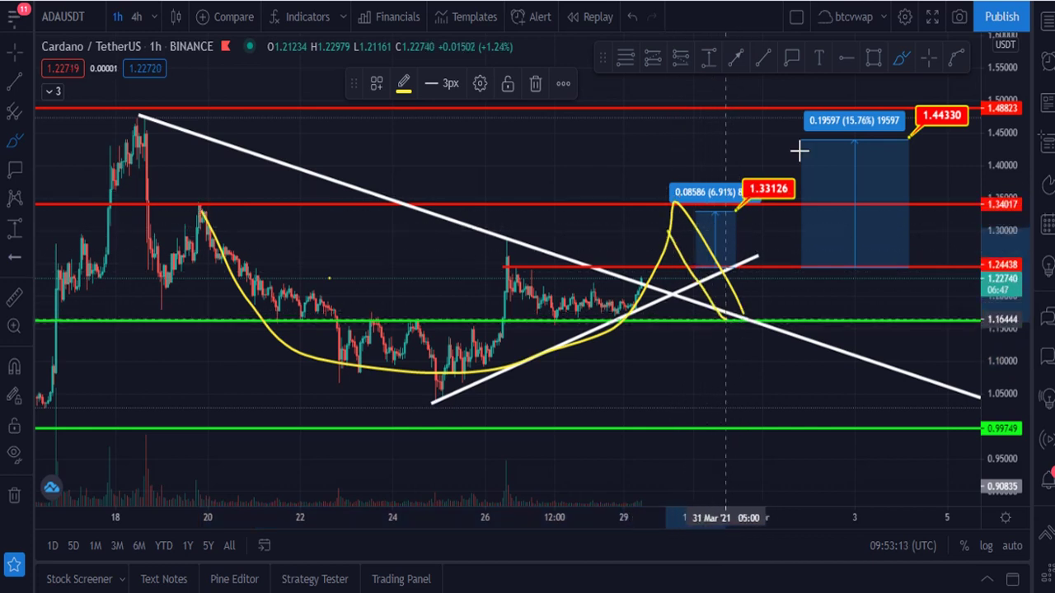
drag(798, 150, 804, 146)
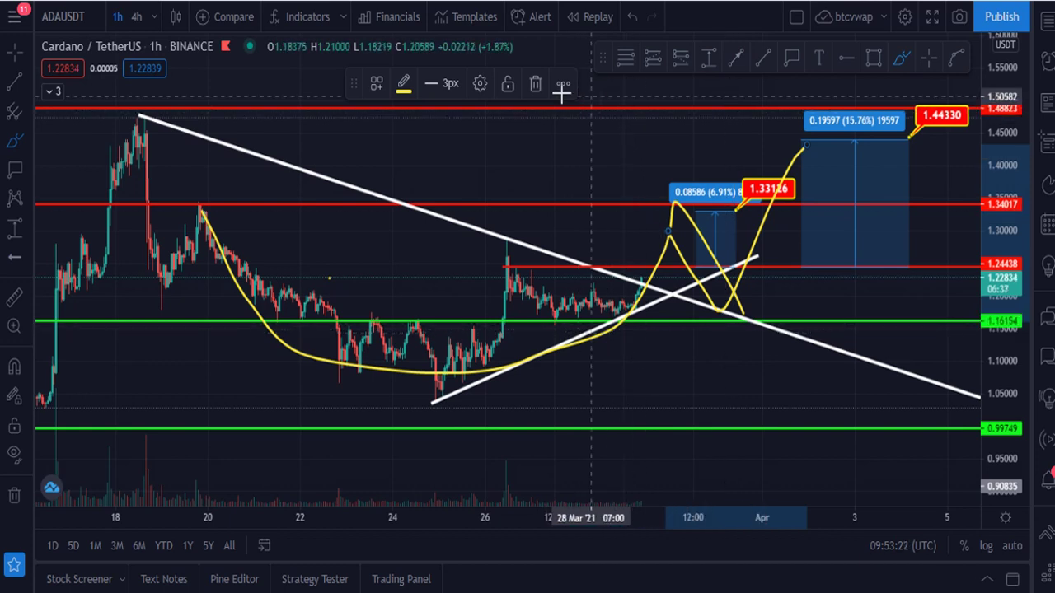
click(535, 85)
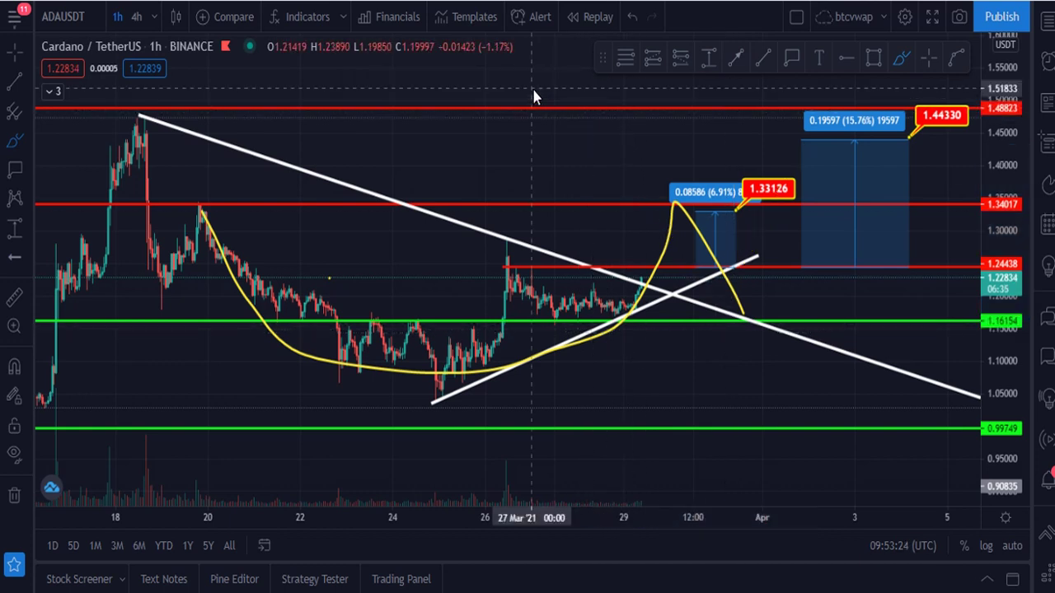
Step: Delete the yellow cup curve from the Cardano chart
click(15, 54)
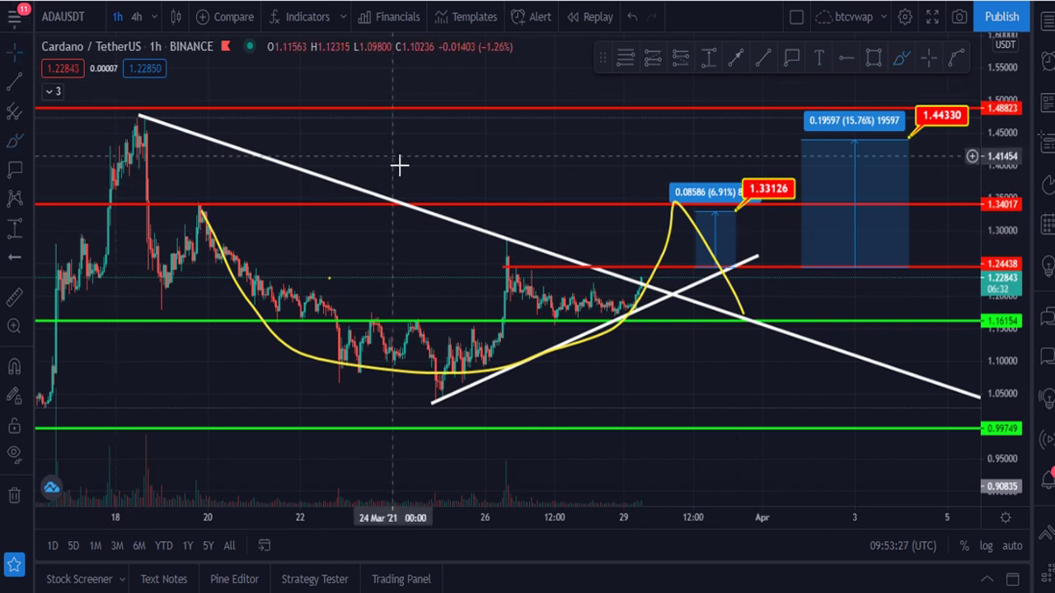
click(736, 300)
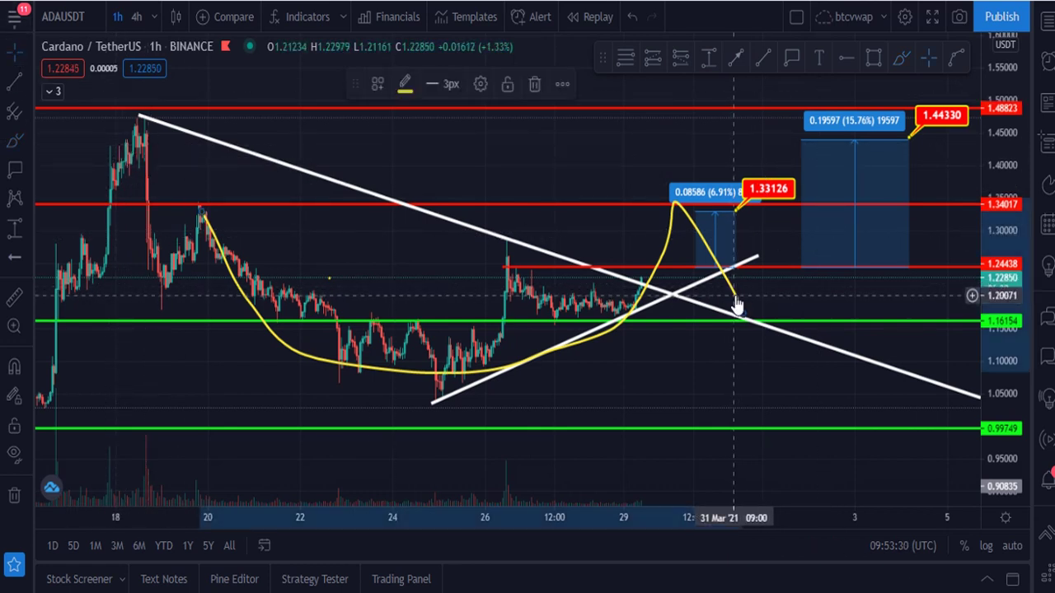
key(Delete)
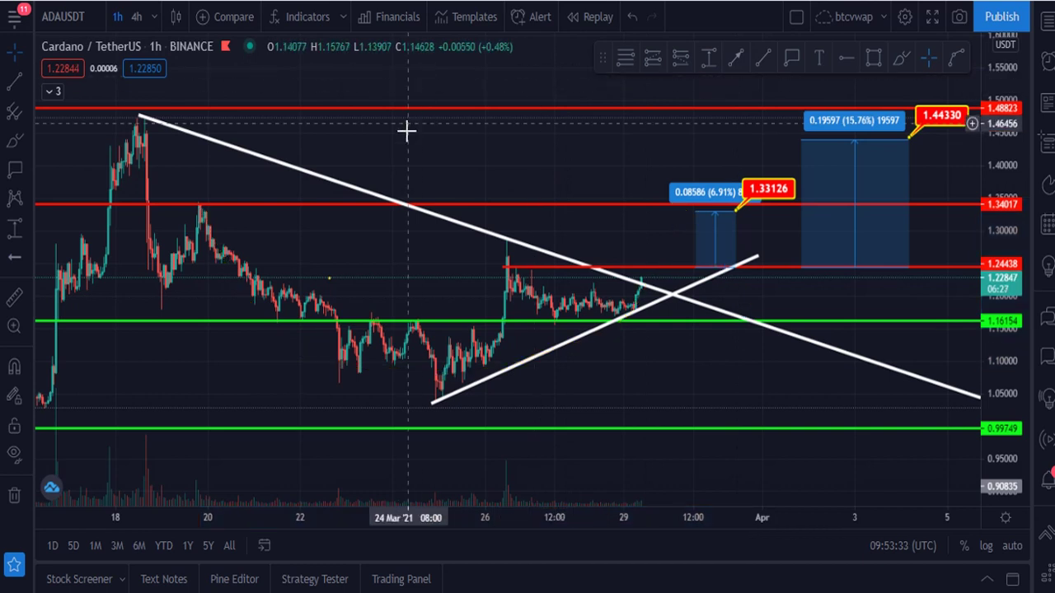
Step: Expand the indicator legend, check the Cardano price against the EMA Ribbon, and hide the ribbon again
click(59, 94)
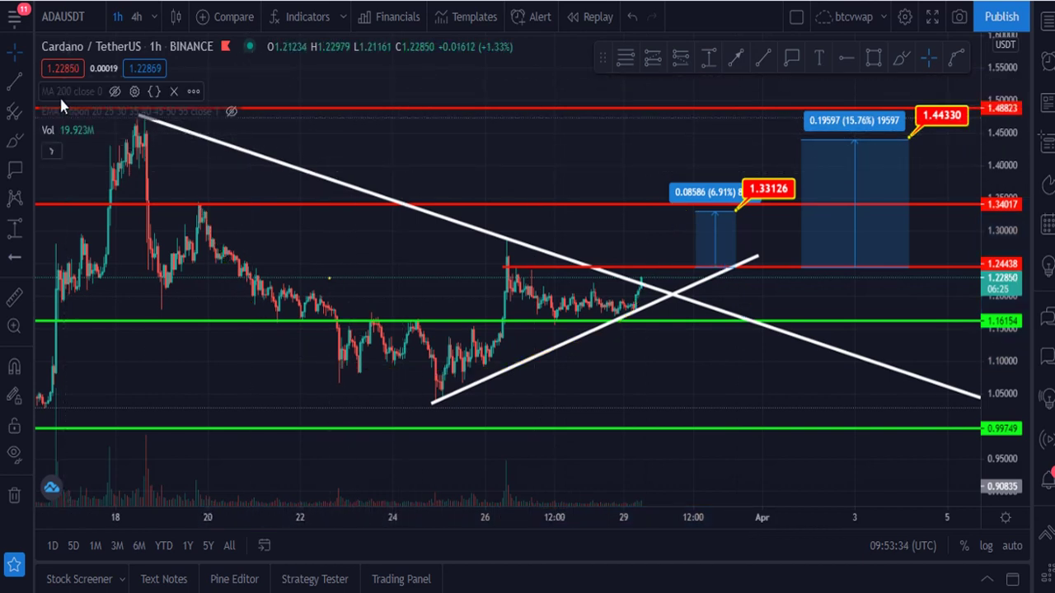
click(233, 112)
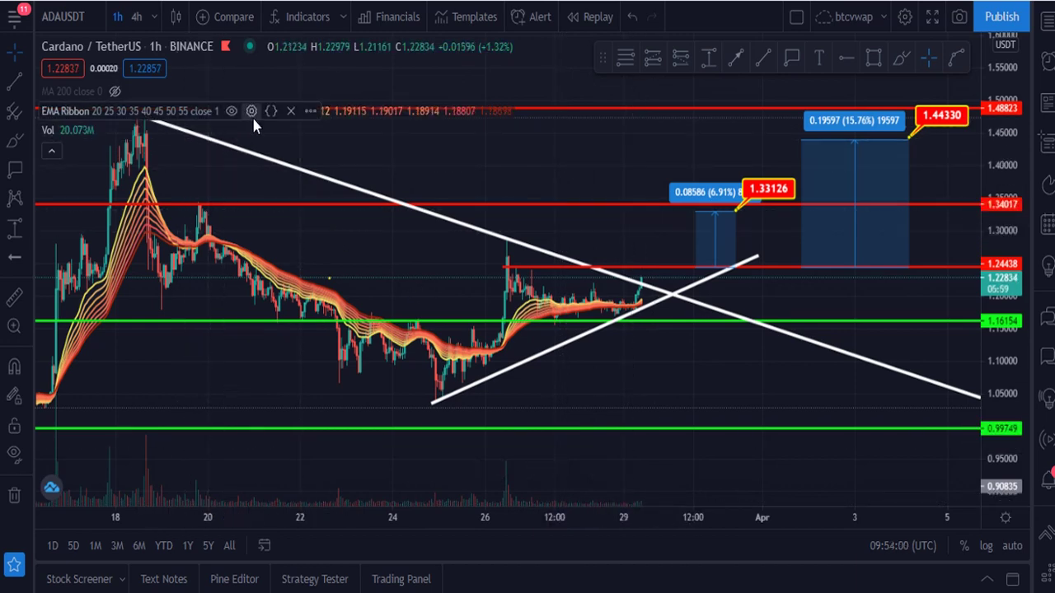
click(232, 112)
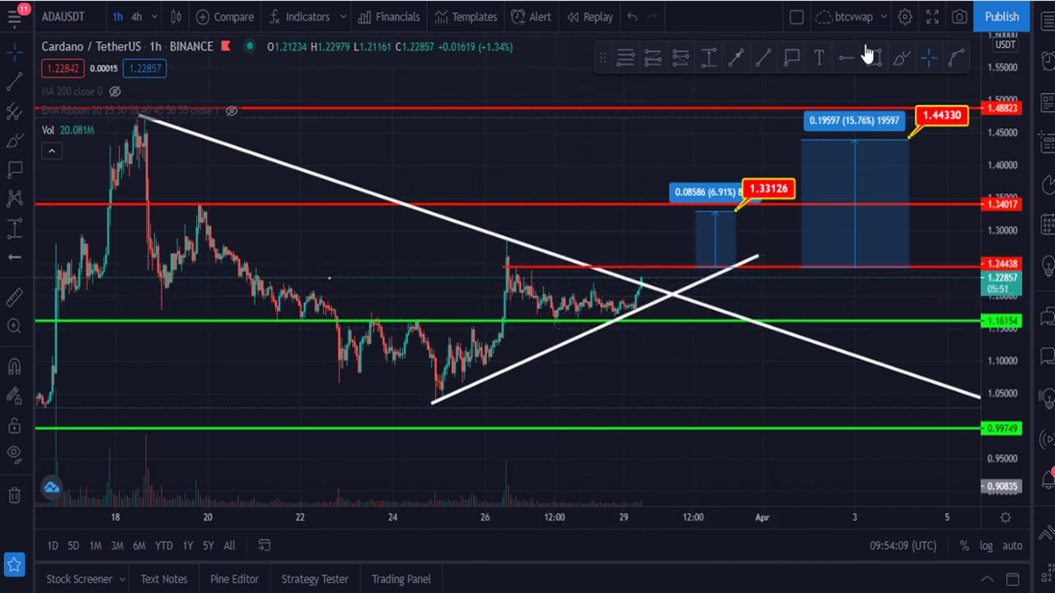
Step: Brush a wavy sideways yellow path from the latest candle past the triangle's apex to about 3 April, below the red 1.24438 line
mouse_move(593, 469)
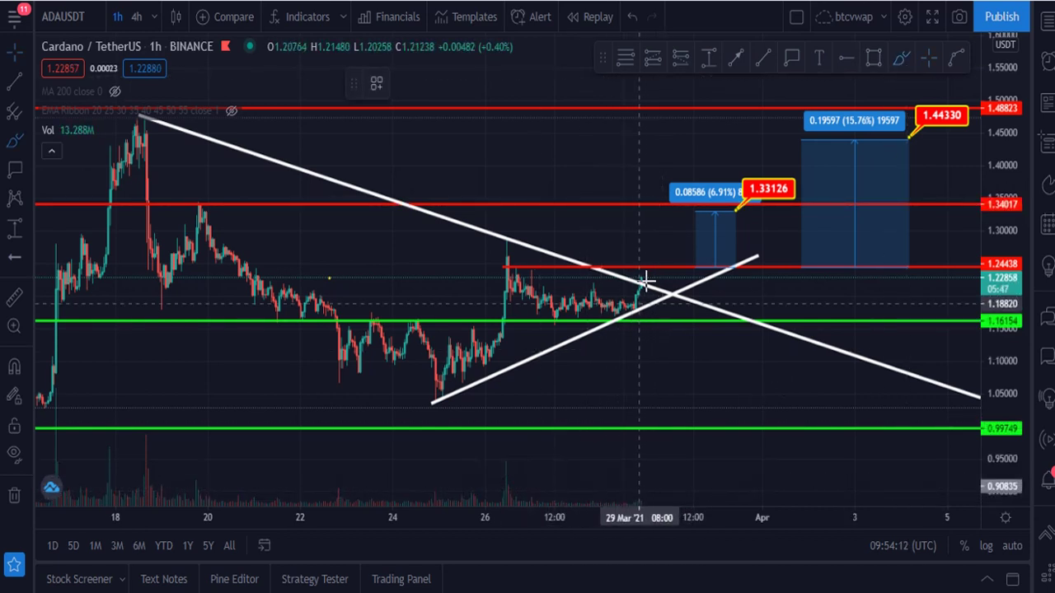
mouse_move(649, 280)
mouse_down()
mouse_move(669, 300)
mouse_move(679, 286)
mouse_move(708, 280)
mouse_move(843, 284)
mouse_move(864, 305)
mouse_up()
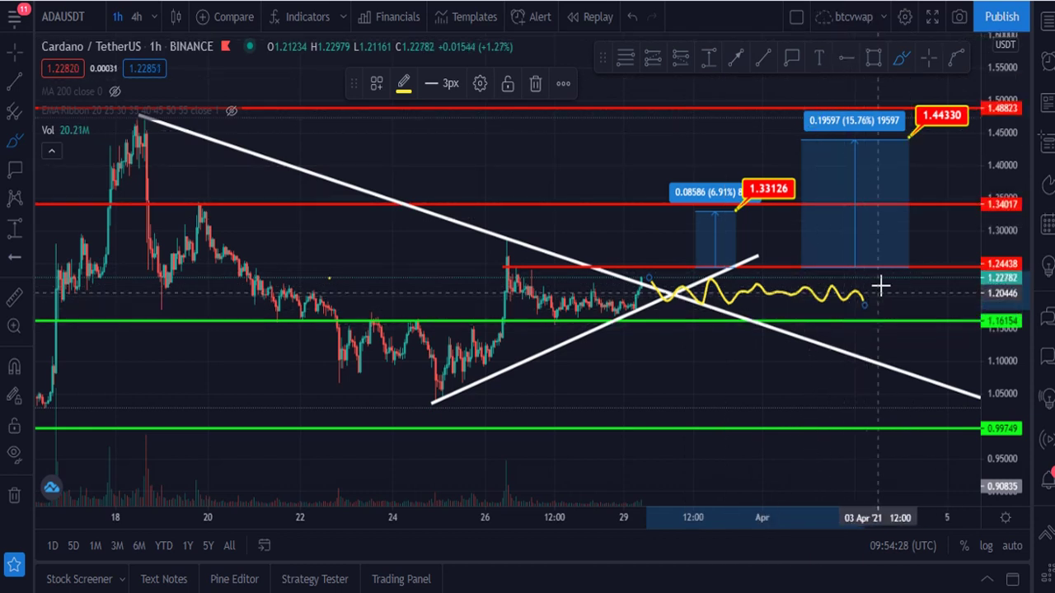
Step: Switch to the VETUSDT chart from the watchlist and close the watchlist
click(1048, 31)
scroll(900, 206, down, 3)
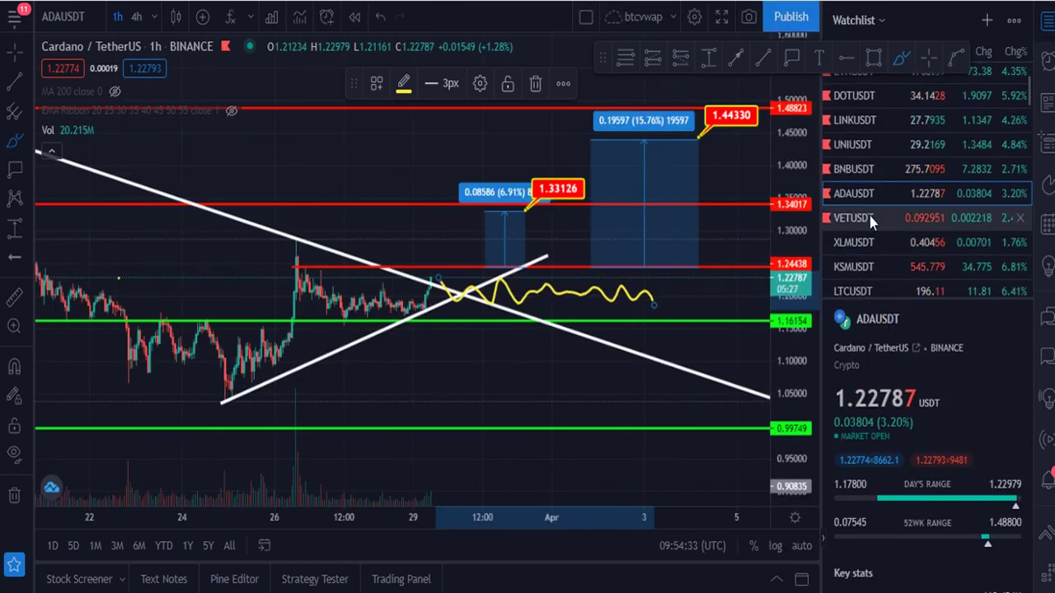
click(872, 218)
click(1045, 31)
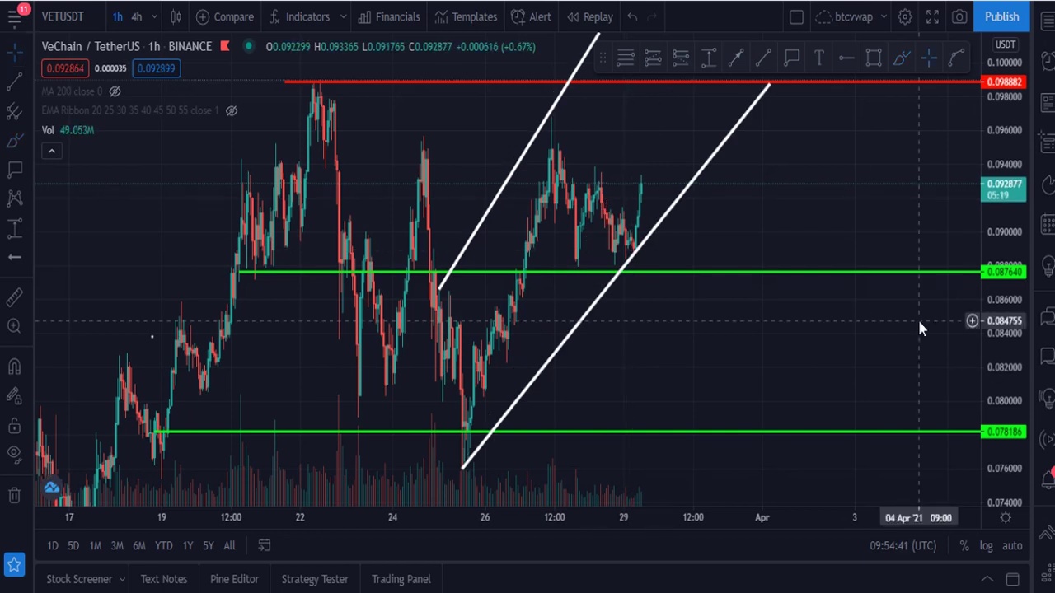
Step: Brush a yellow W-shaped double bottom over the 27 to 29 March candles inside the channel, and delete it
drag(1021, 188, 1007, 387)
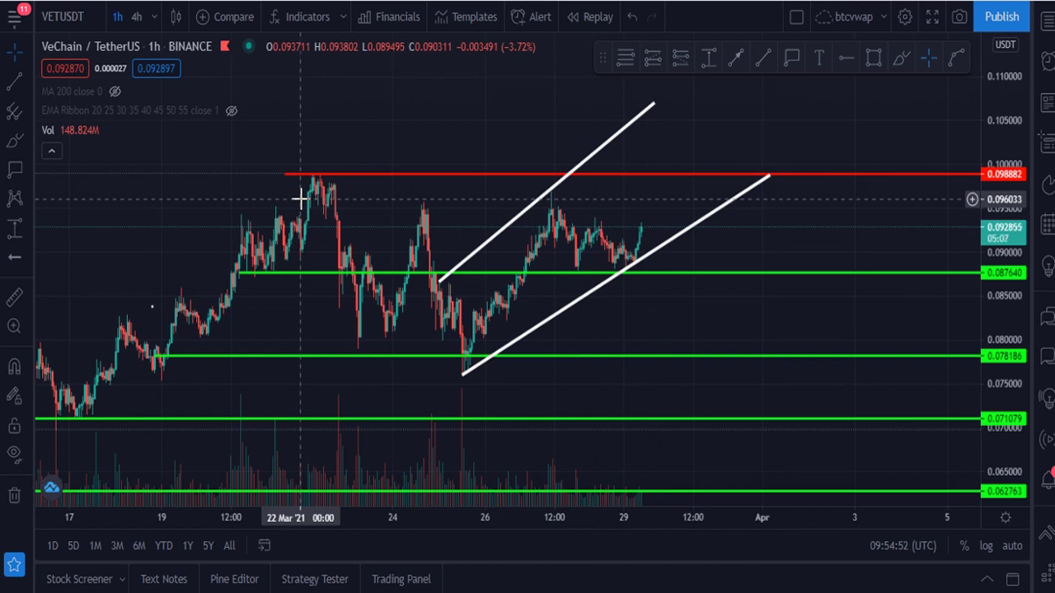
click(902, 64)
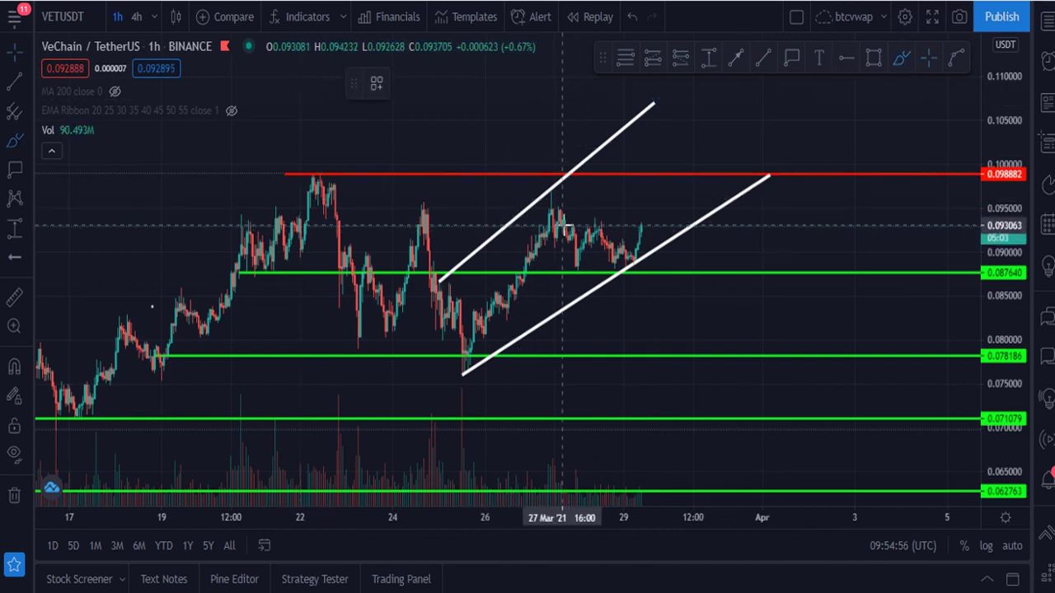
mouse_move(563, 233)
mouse_down()
mouse_move(577, 259)
mouse_move(591, 235)
mouse_move(631, 264)
mouse_move(643, 221)
mouse_up()
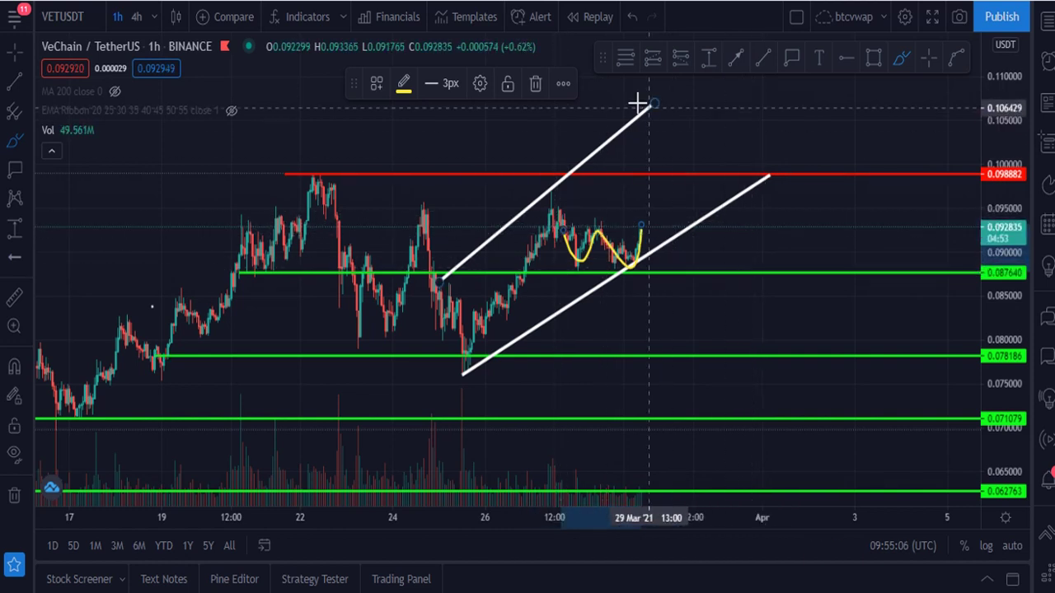
click(537, 85)
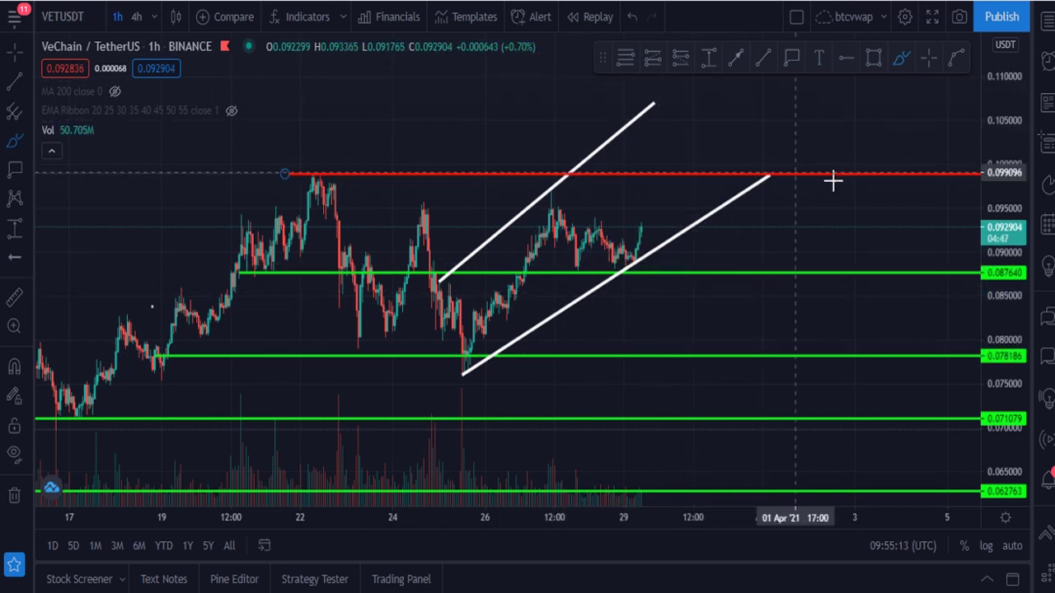
drag(1004, 272, 1004, 287)
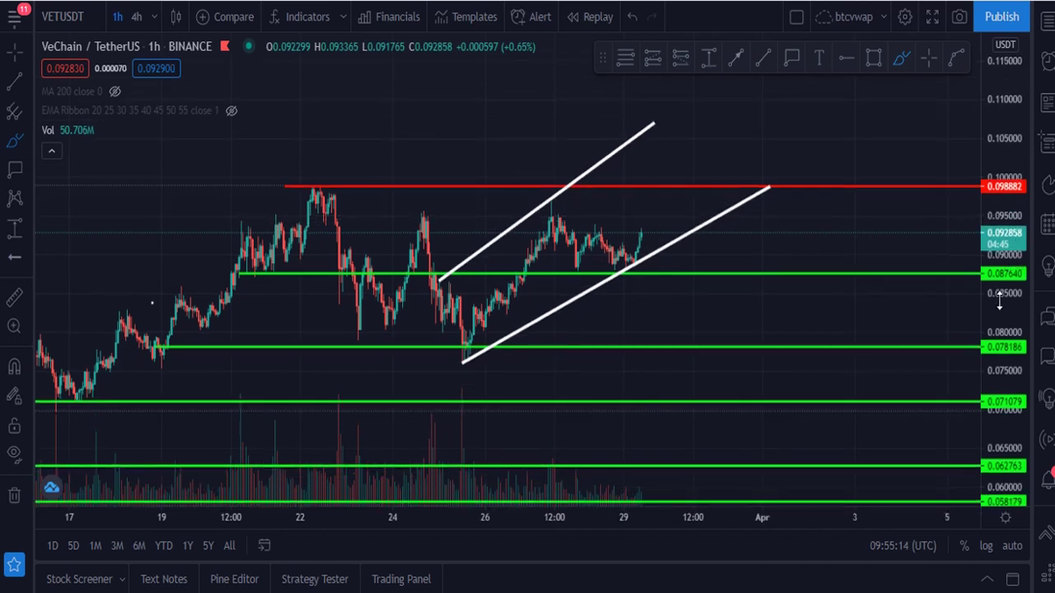
drag(671, 323, 633, 330)
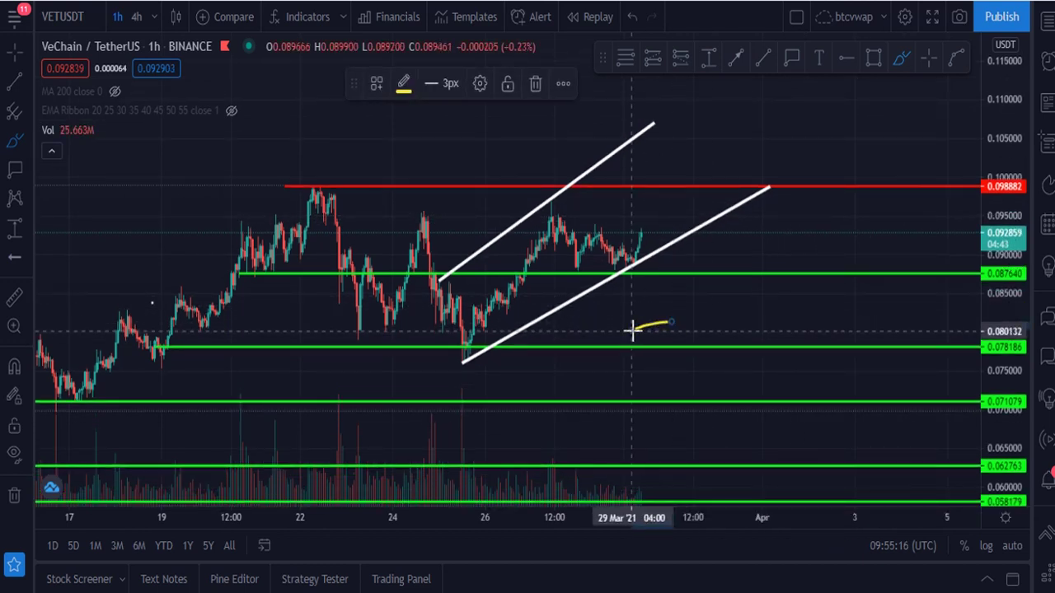
click(535, 84)
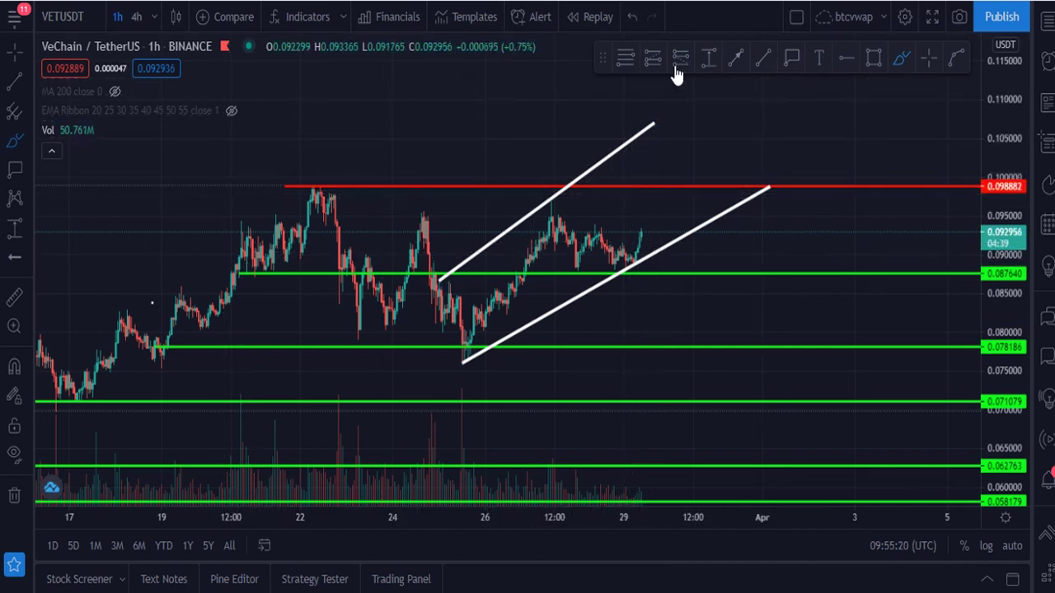
Step: Draw a white line across the channel on 29 March from 0.089069 to 0.104419, and label the upper channel line's end with a 0.106522 callout
click(638, 262)
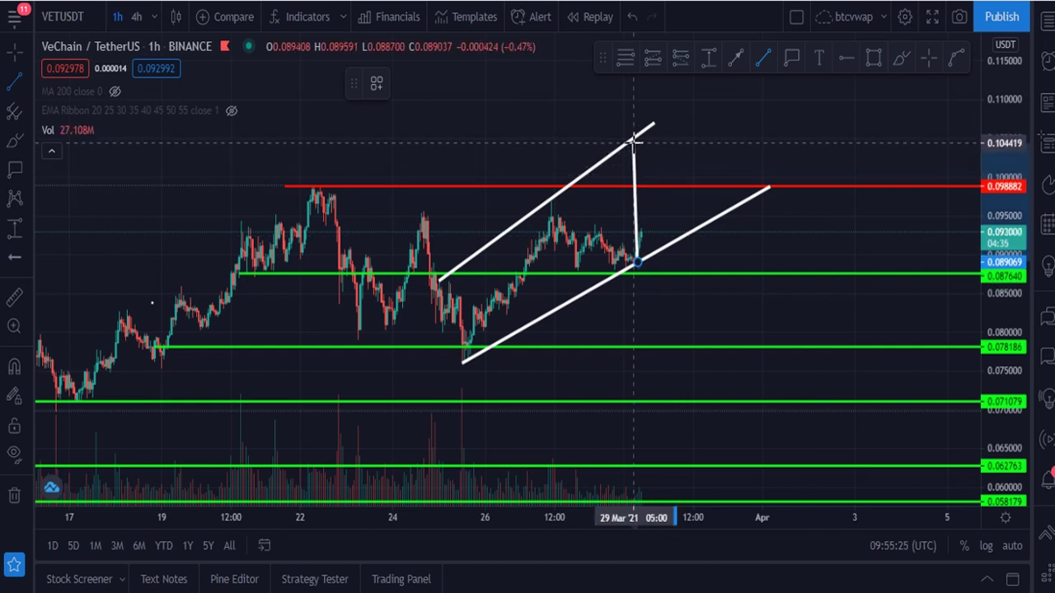
click(633, 142)
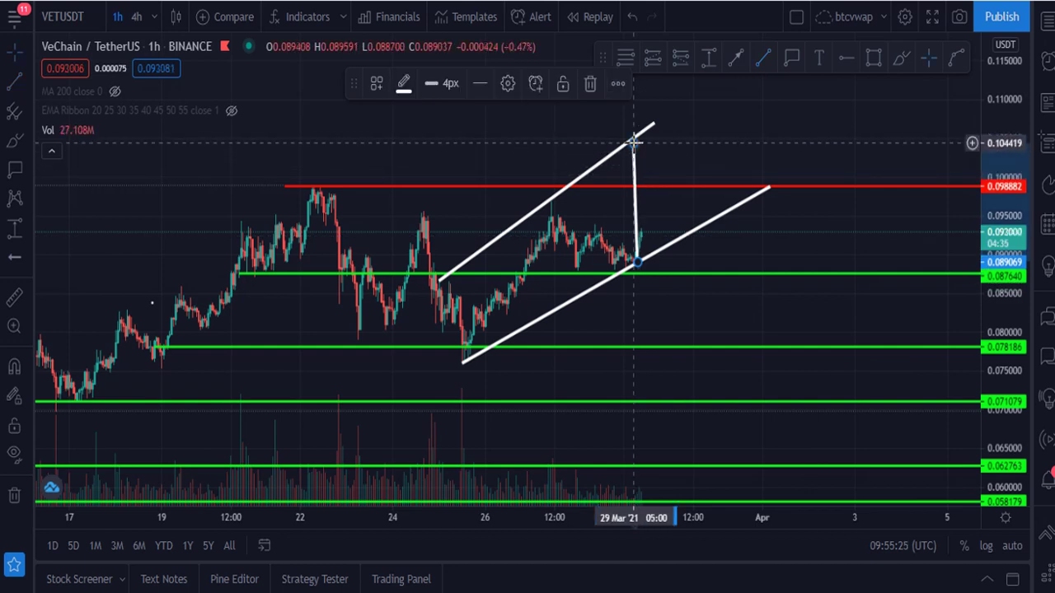
click(792, 60)
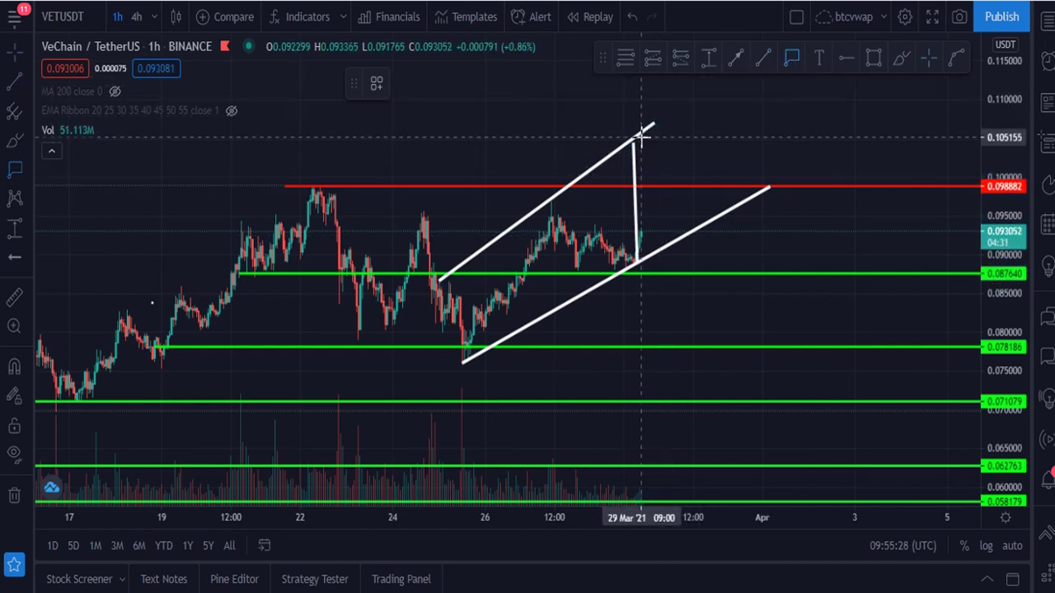
click(647, 126)
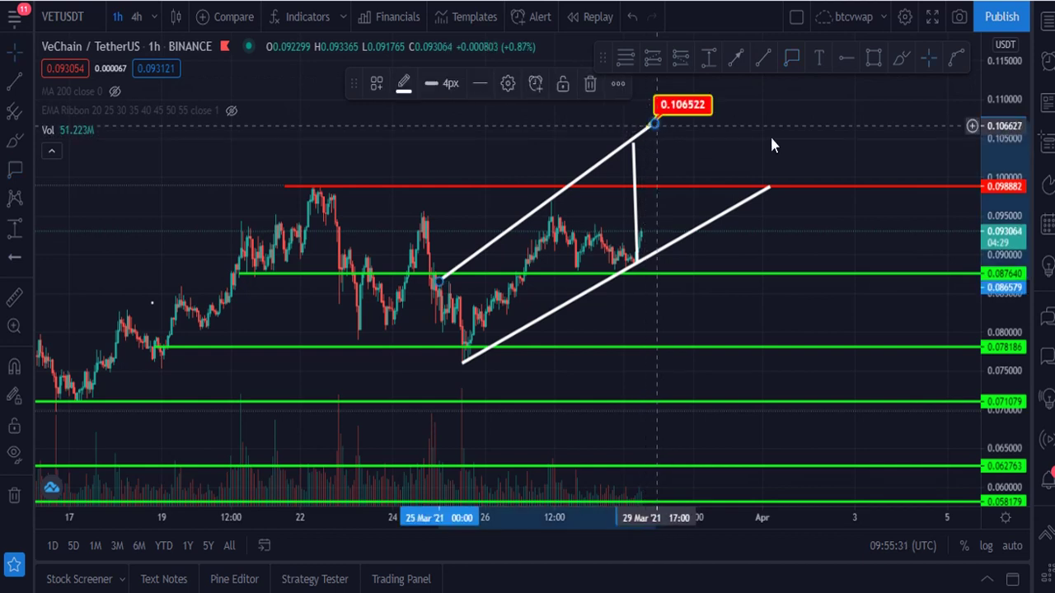
Step: Move the channel-height line on top of the upper channel line at 0.106235, and move the callout out to 0.106416 on 1 April
drag(1012, 210, 1006, 242)
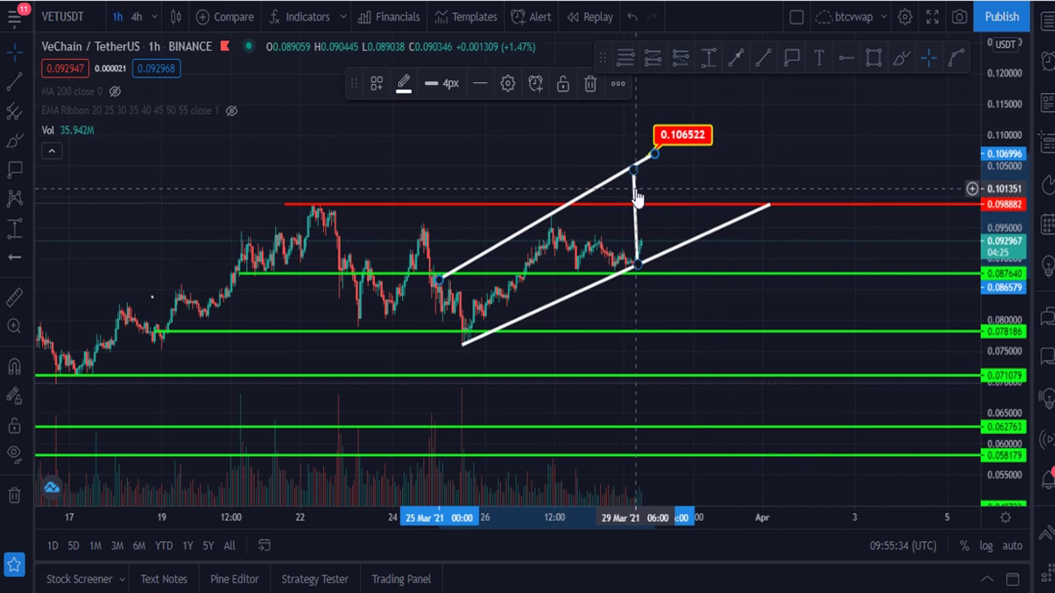
drag(637, 196, 644, 103)
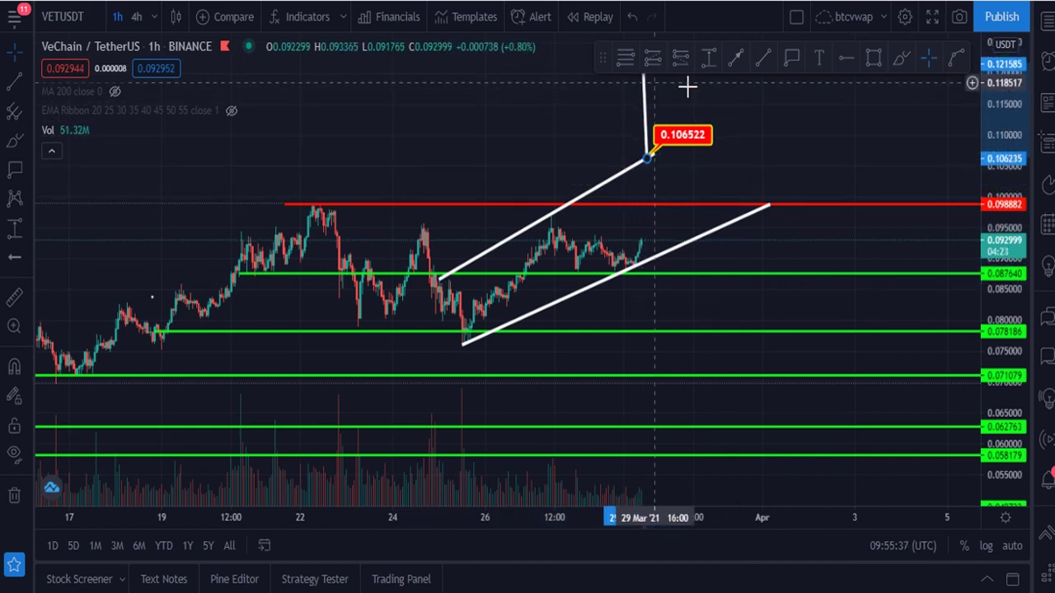
mouse_move(819, 231)
mouse_down()
mouse_move(786, 305)
mouse_move(777, 306)
mouse_move(796, 256)
mouse_move(750, 252)
mouse_up()
drag(993, 206, 991, 171)
click(610, 155)
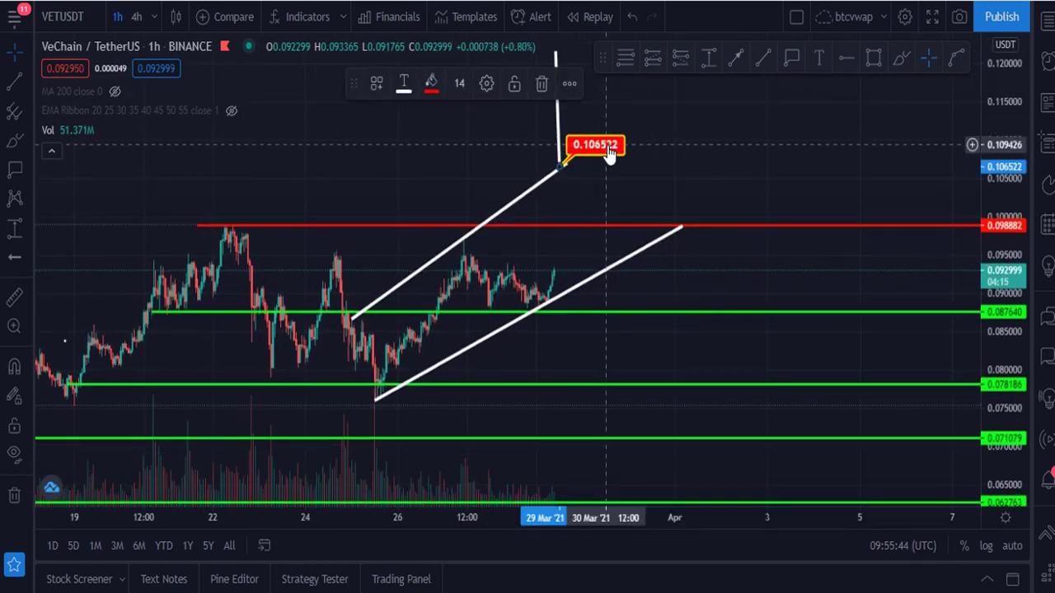
drag(610, 155, 754, 146)
Step: Label the upper end of the channel-height line with a 0.121670 callout
drag(1019, 280, 1017, 325)
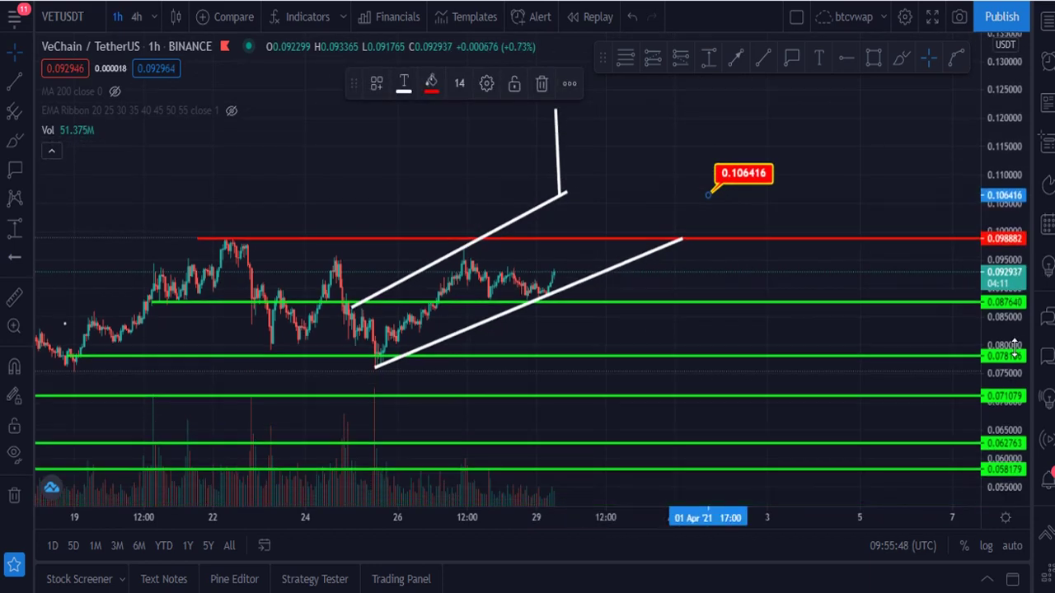
click(792, 59)
click(556, 108)
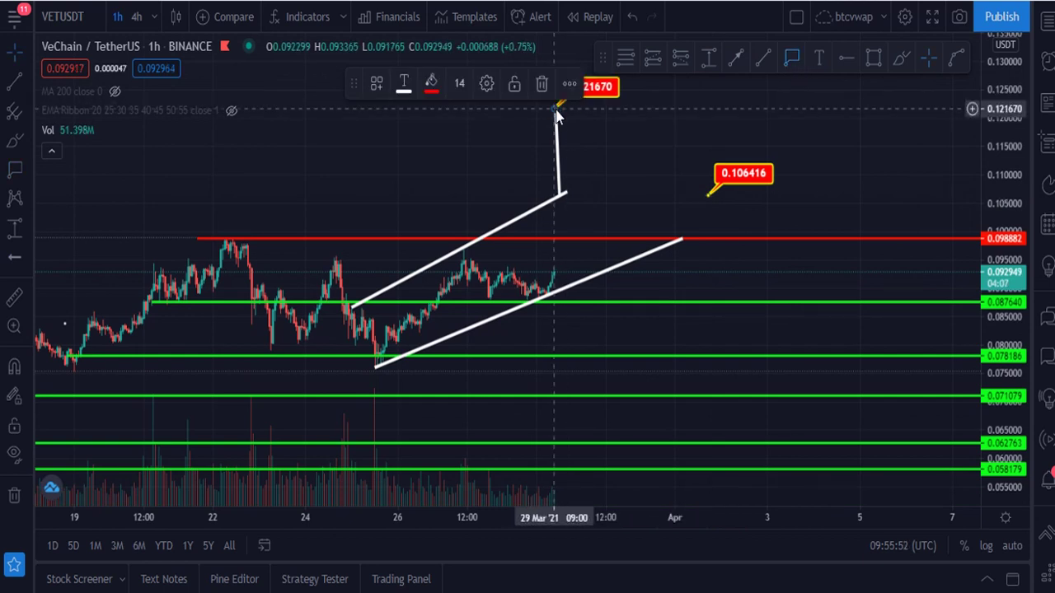
click(558, 116)
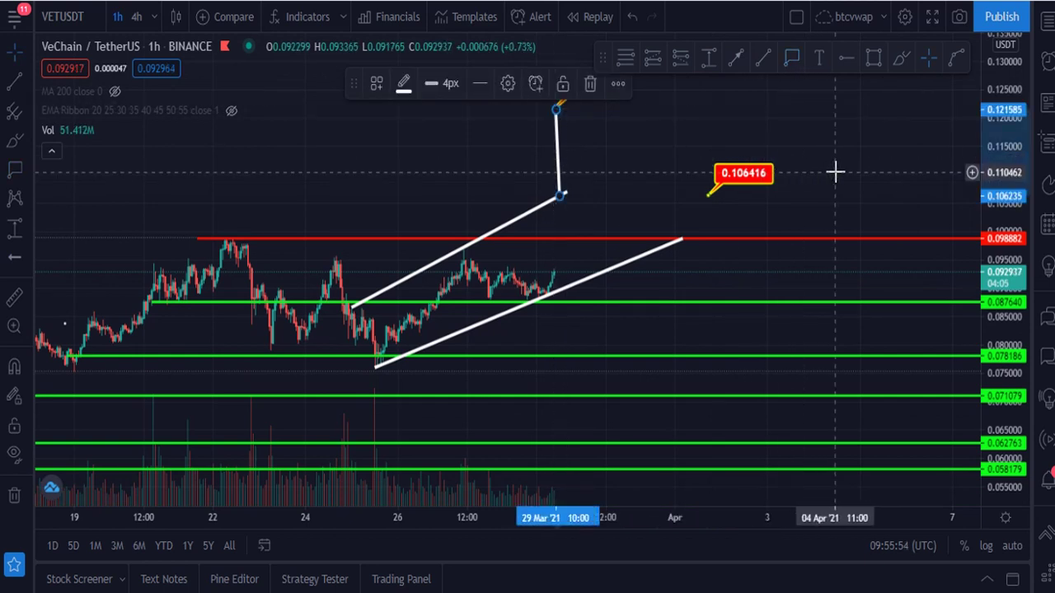
click(858, 184)
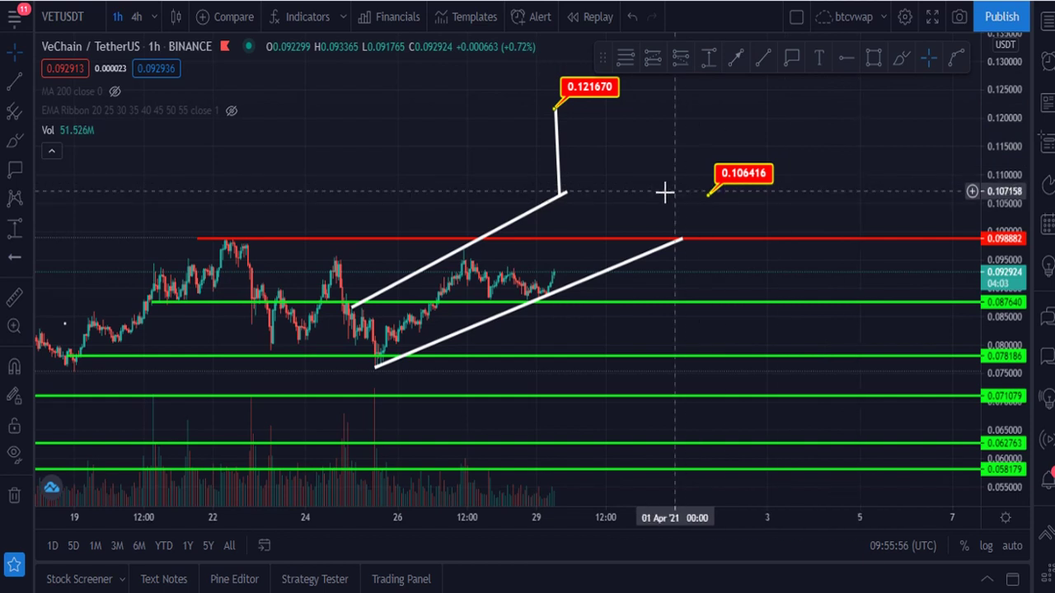
Step: Extend the upper channel line along its slope to about 0.1129 near 31 March
click(566, 190)
drag(574, 189, 636, 159)
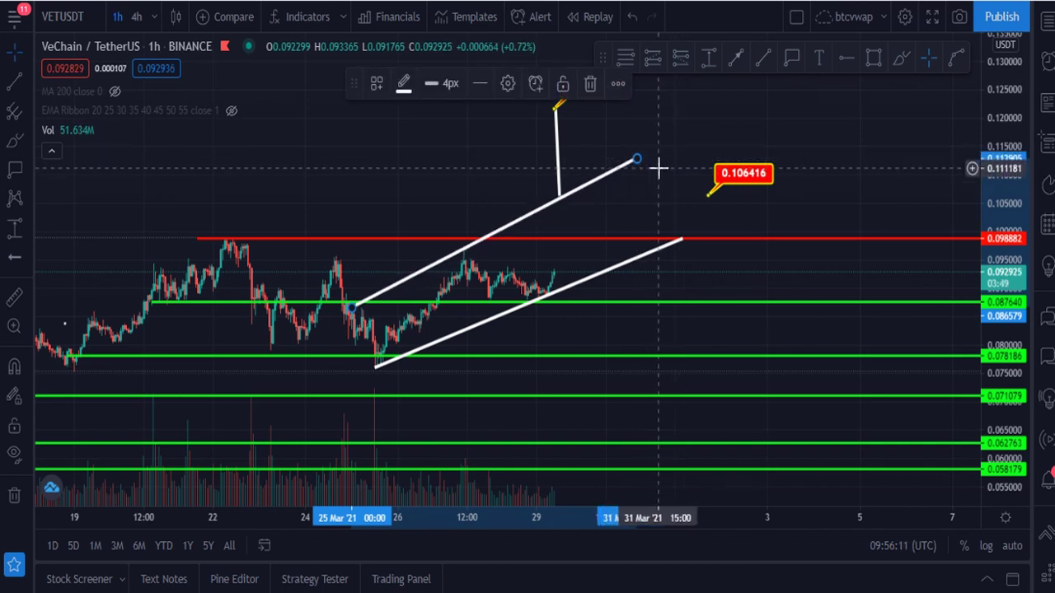
click(631, 112)
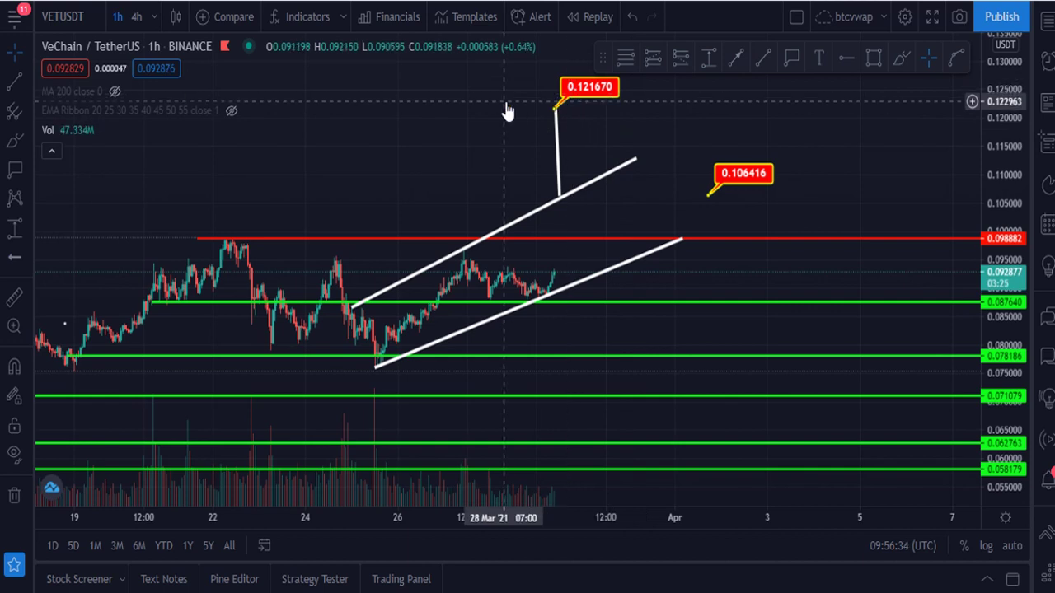
Step: Check the VeChain price against the EMA Ribbon, show the MA 200 and hide the ribbon
click(231, 112)
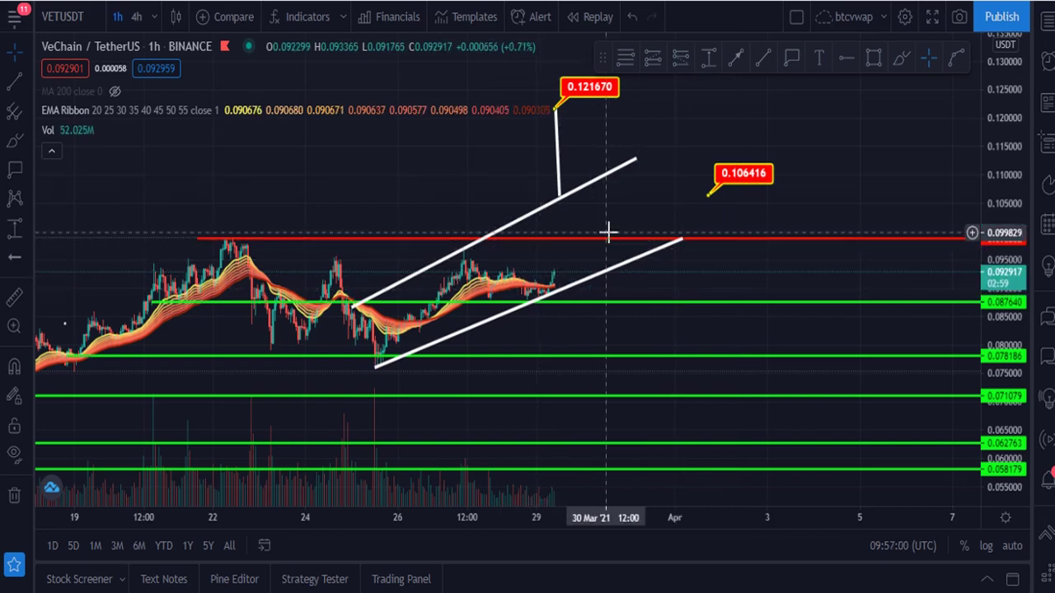
click(117, 91)
click(232, 112)
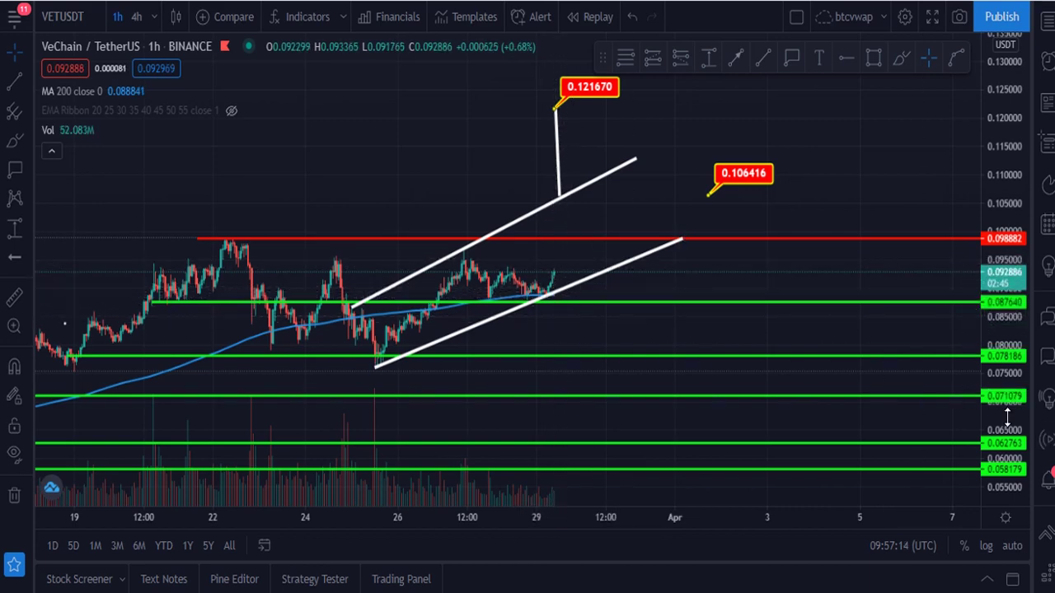
Step: Examine the VeChain price around the MA 200, hide the average and collapse the indicator legend
drag(1006, 416, 1005, 330)
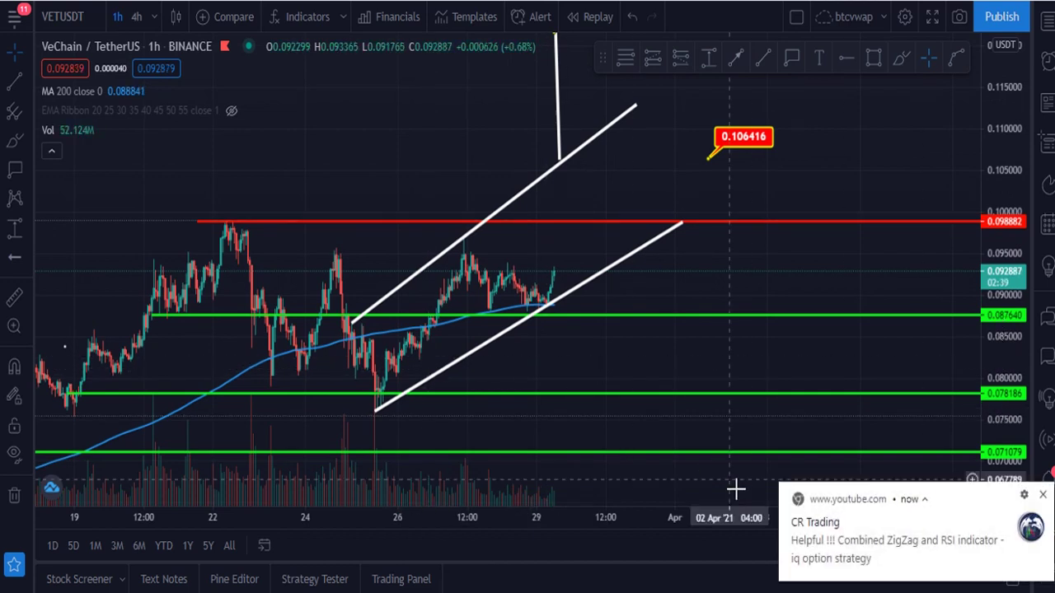
click(1042, 496)
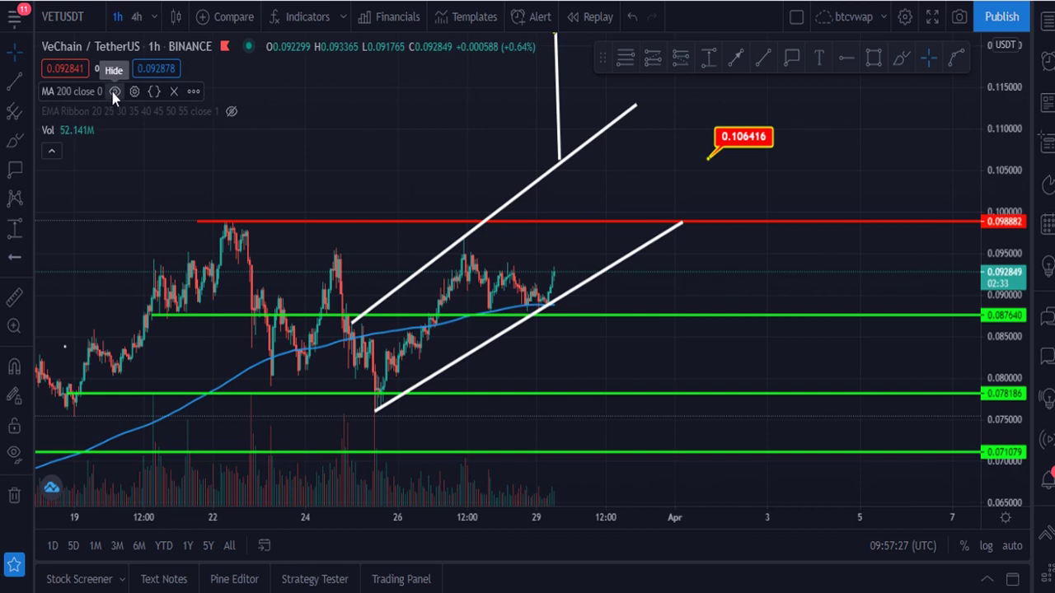
click(112, 92)
click(52, 152)
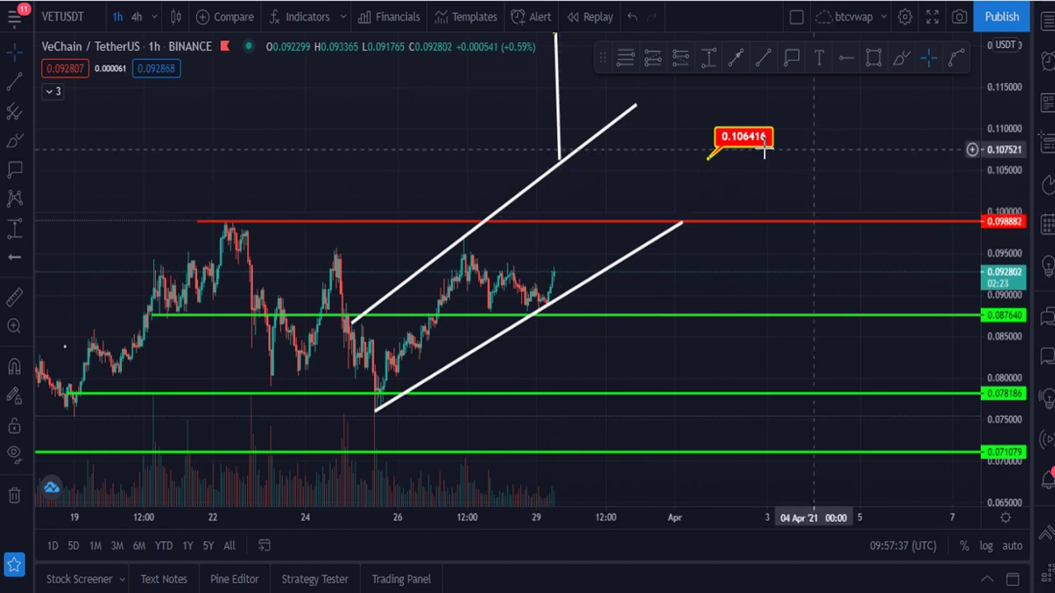
drag(1018, 173, 1019, 305)
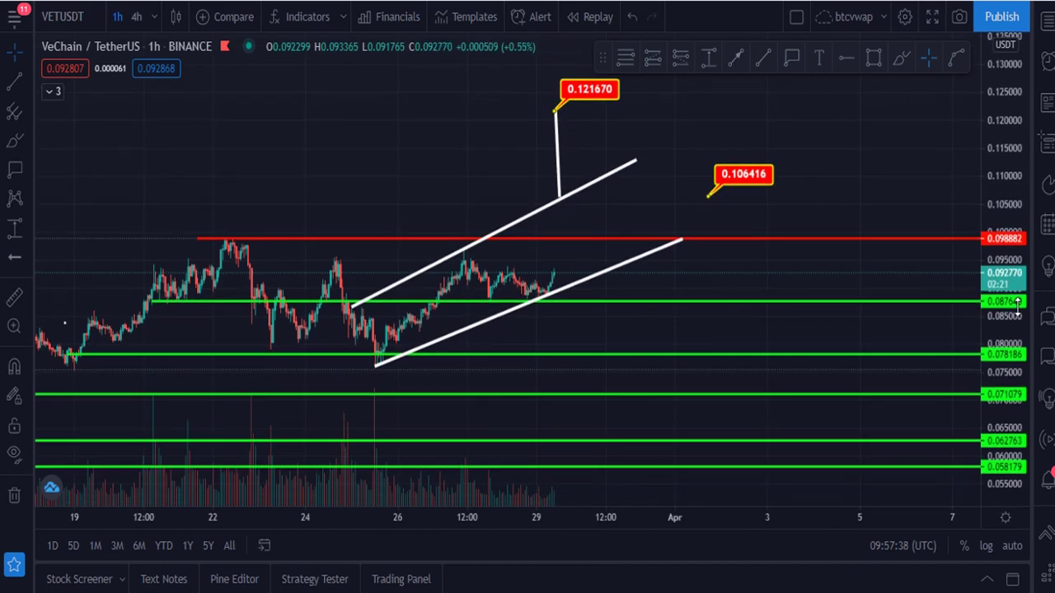